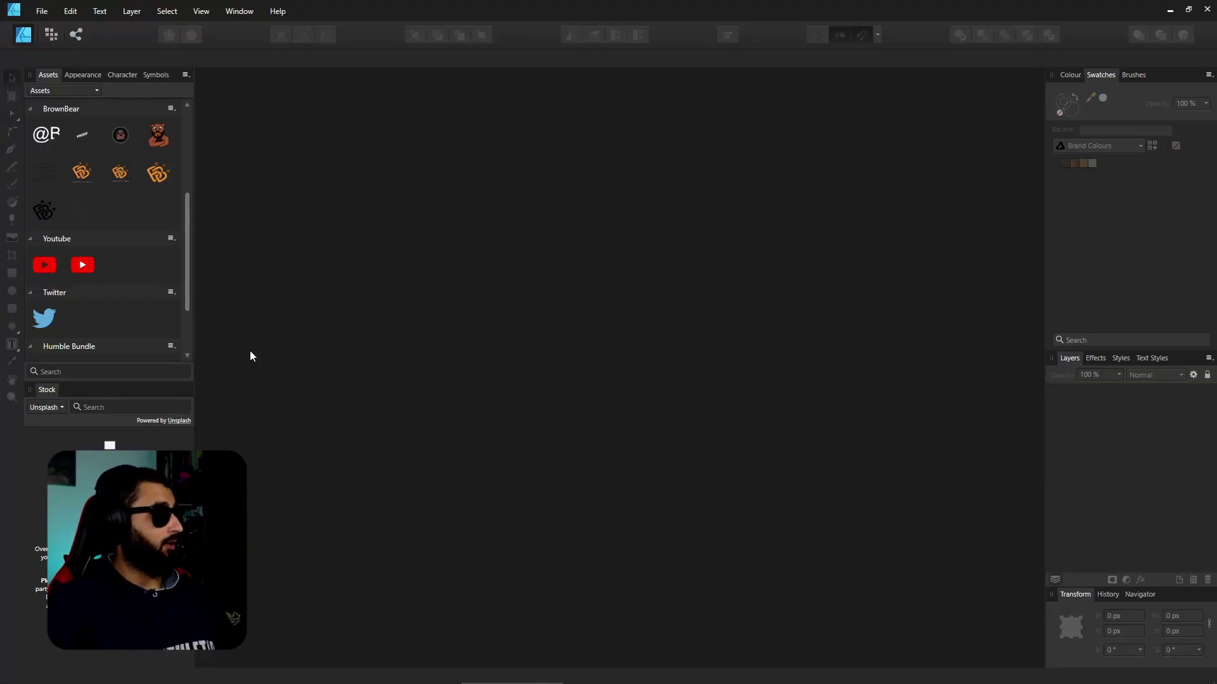
Step: Create a new document from the Web SVGA 800×600 preset
click(42, 12)
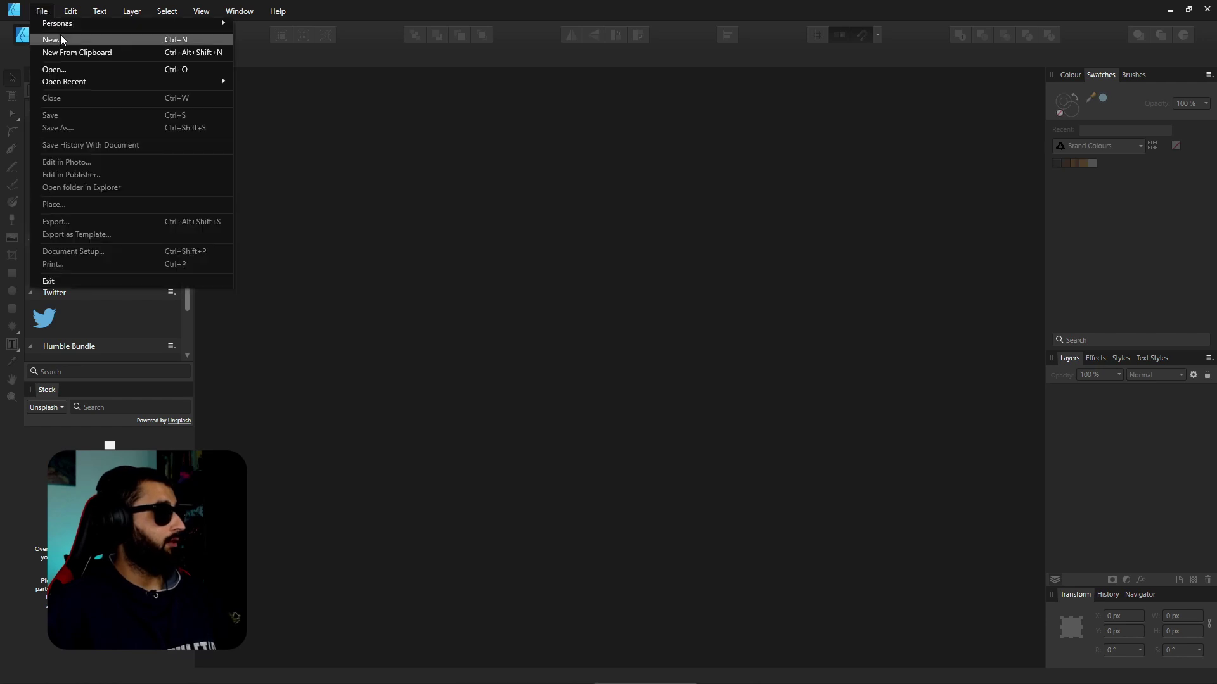
click(60, 37)
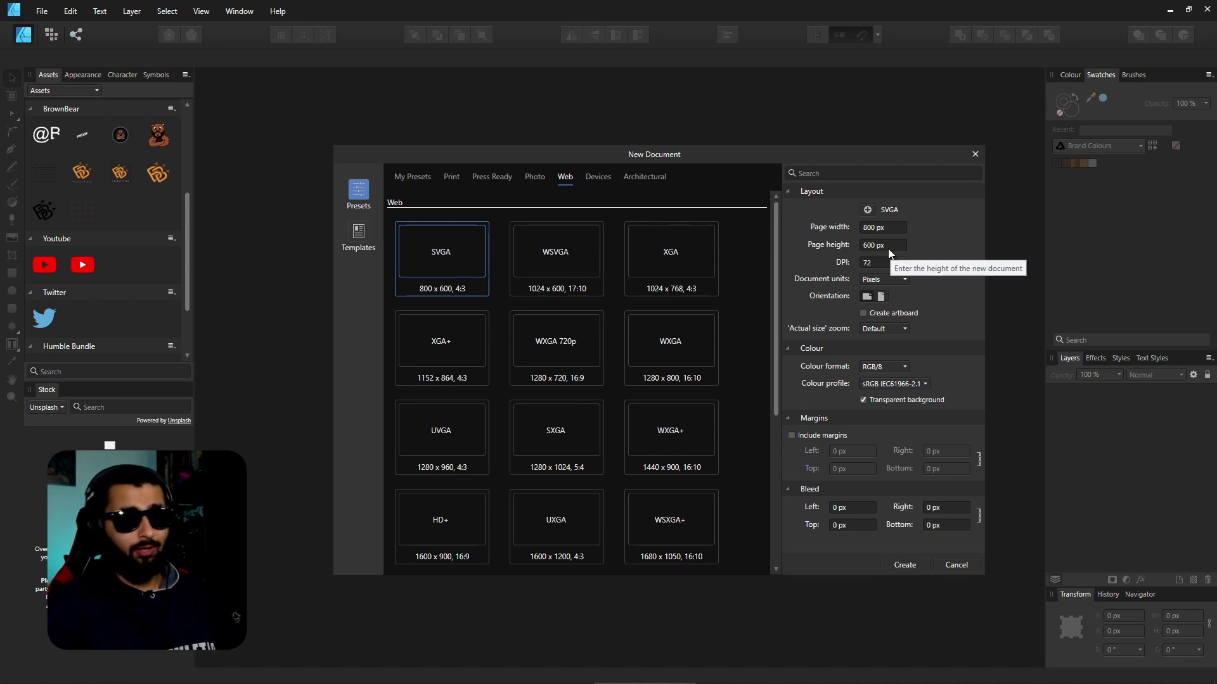
click(907, 564)
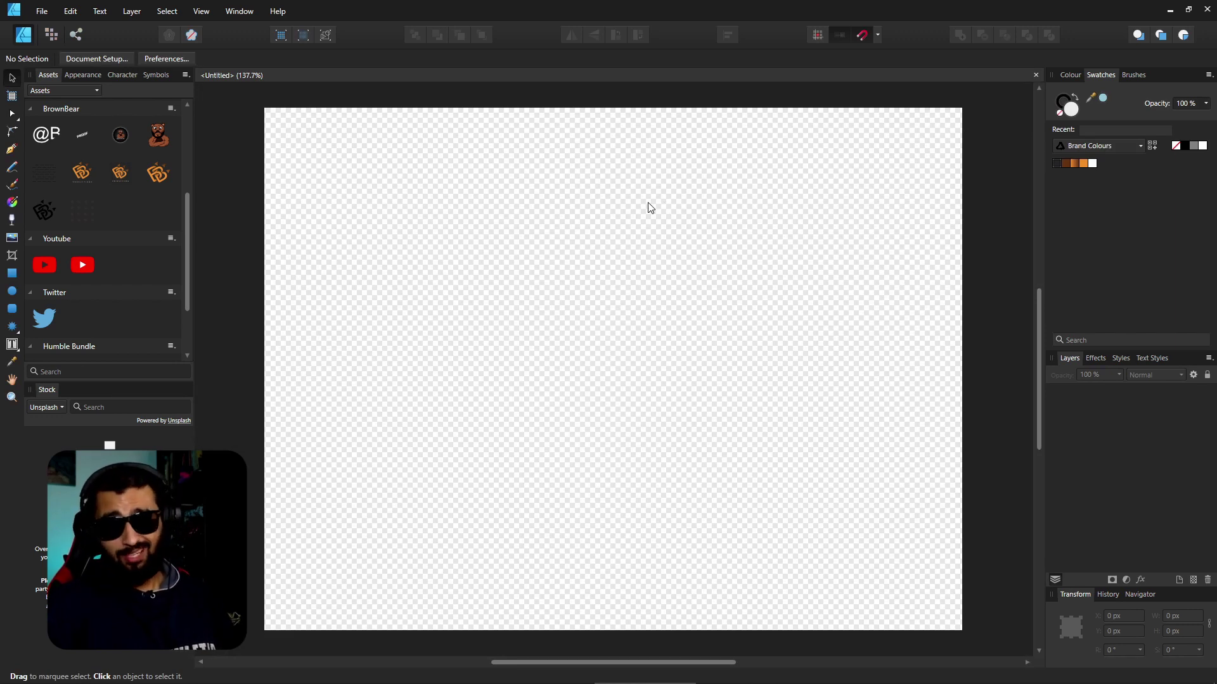
Step: Paste the Among Us reference image and place it in the page's top-right corner
right_click(601, 320)
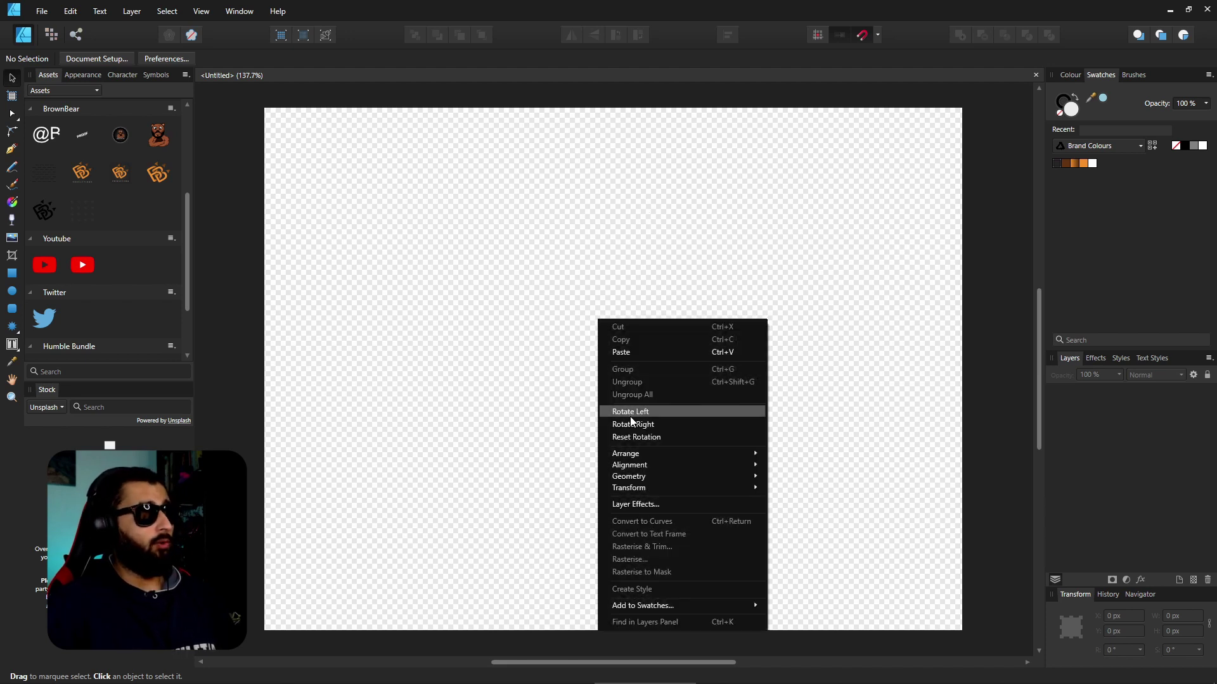
click(640, 353)
drag(567, 330, 590, 332)
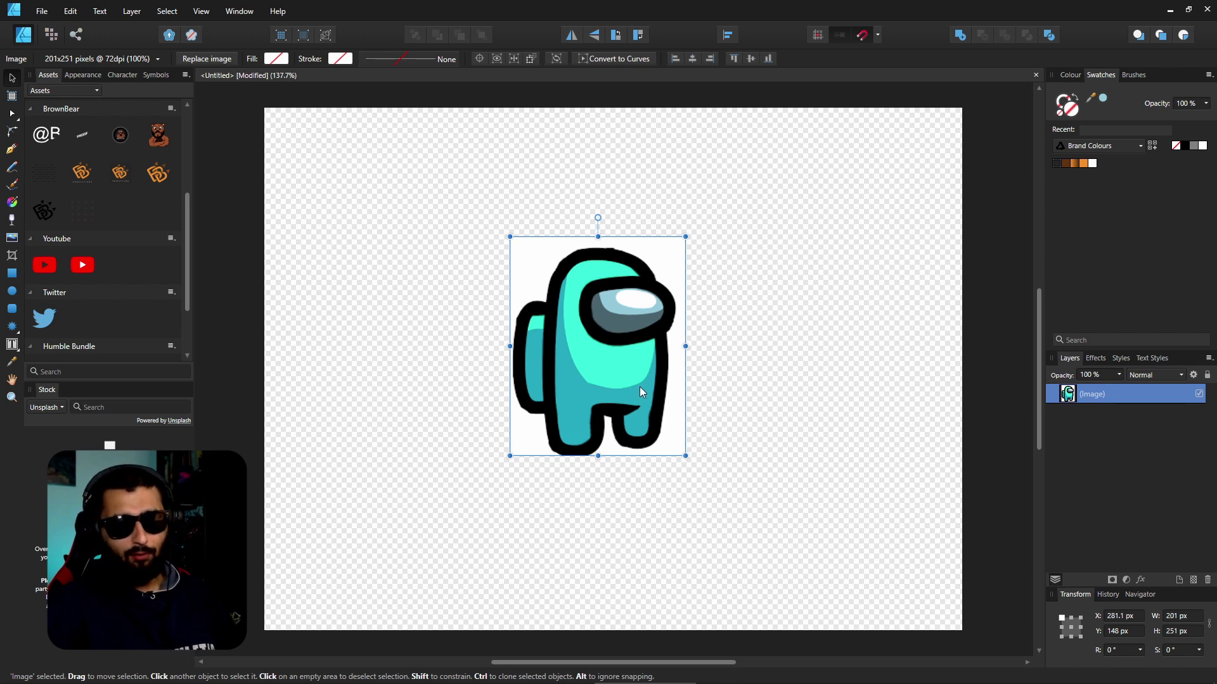
drag(614, 388, 874, 262)
click(999, 454)
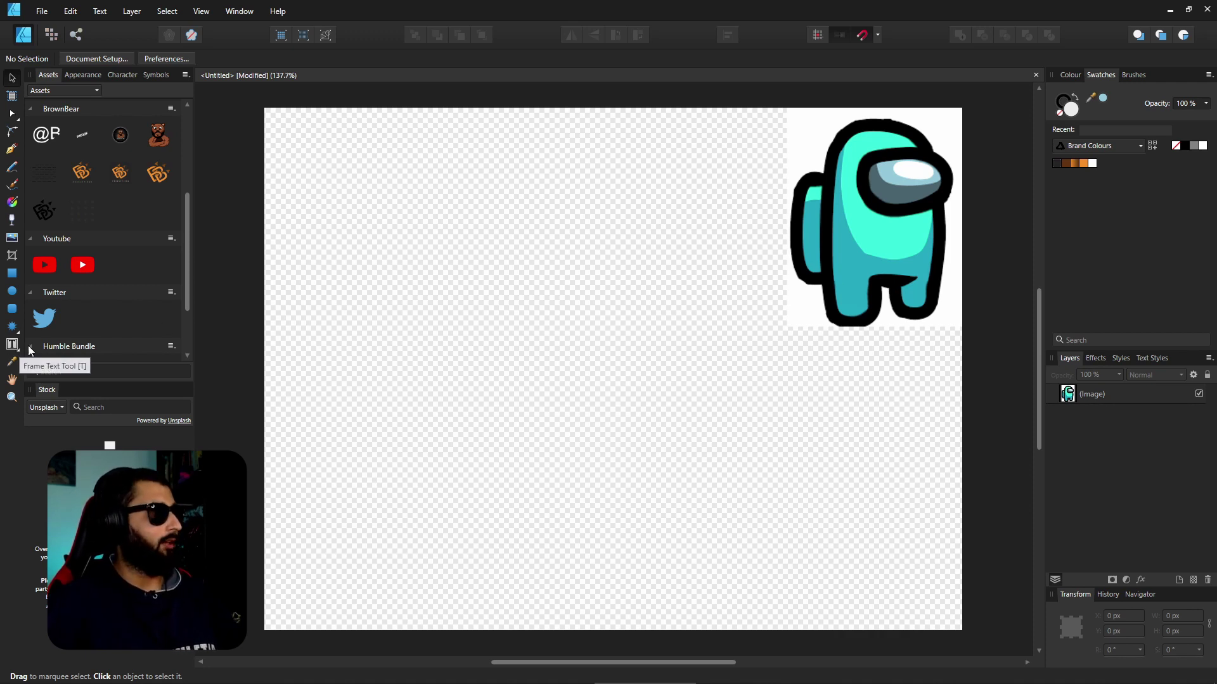
Step: Draw a rectangle of about 147 × 232 px near the page centre for the body
click(12, 273)
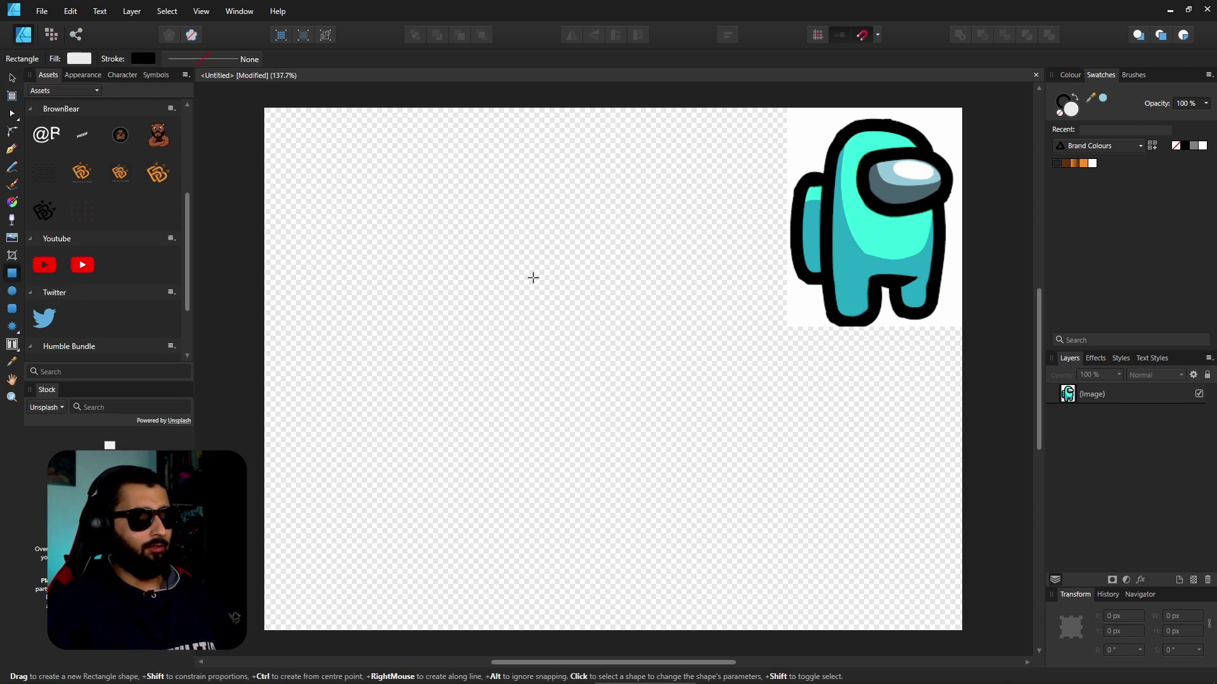
drag(545, 277, 672, 480)
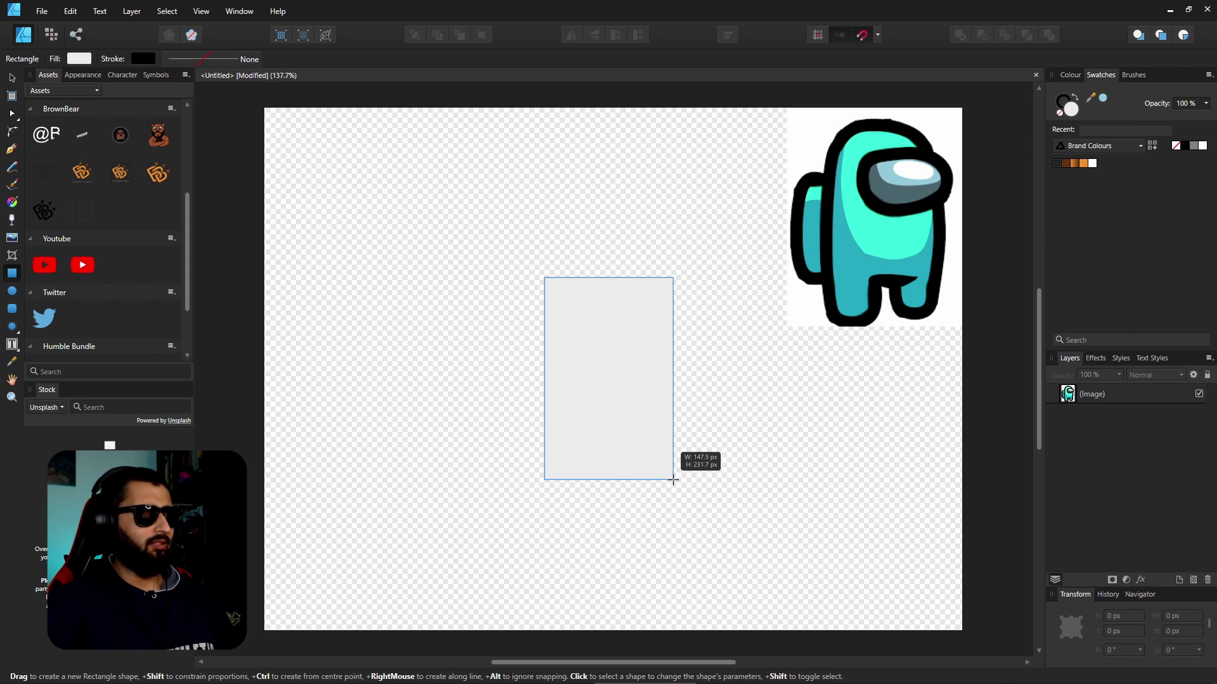
drag(673, 480, 673, 481)
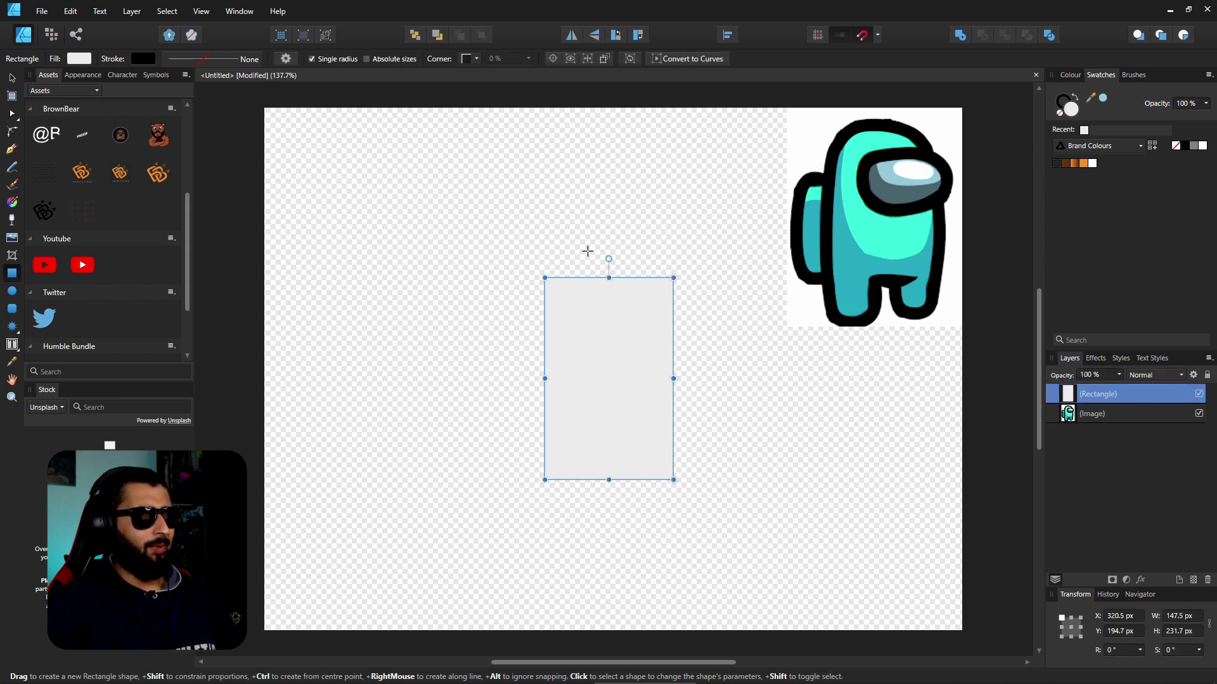
click(13, 77)
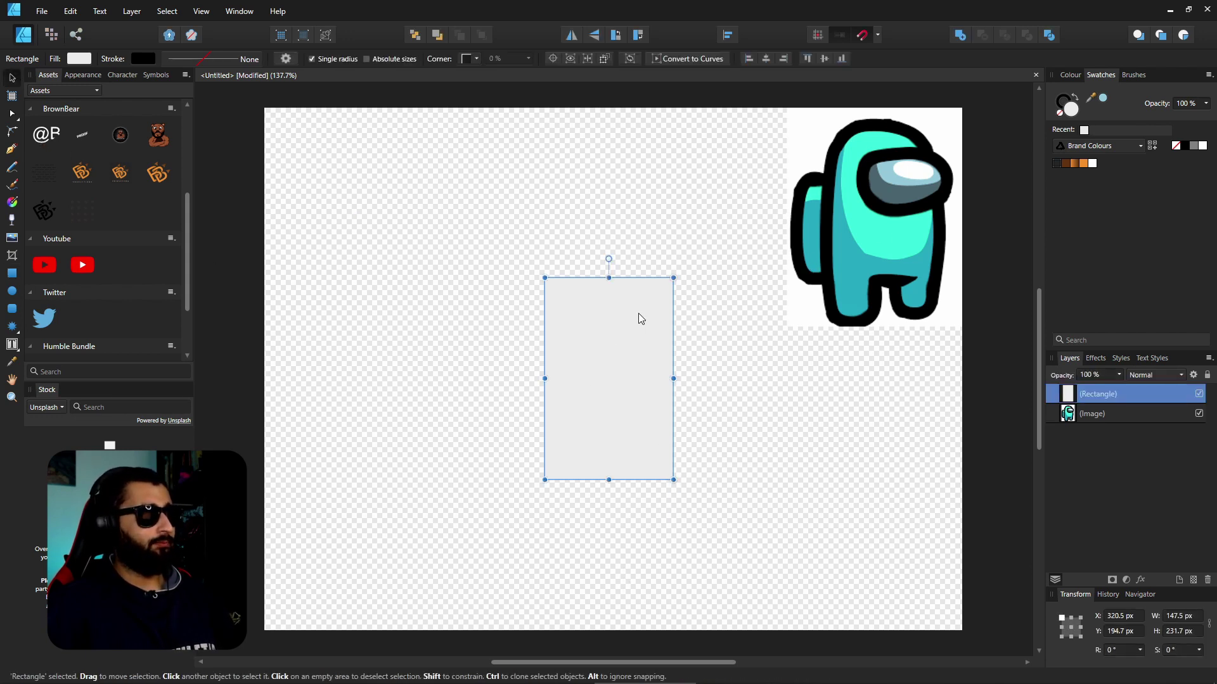
drag(616, 401, 621, 392)
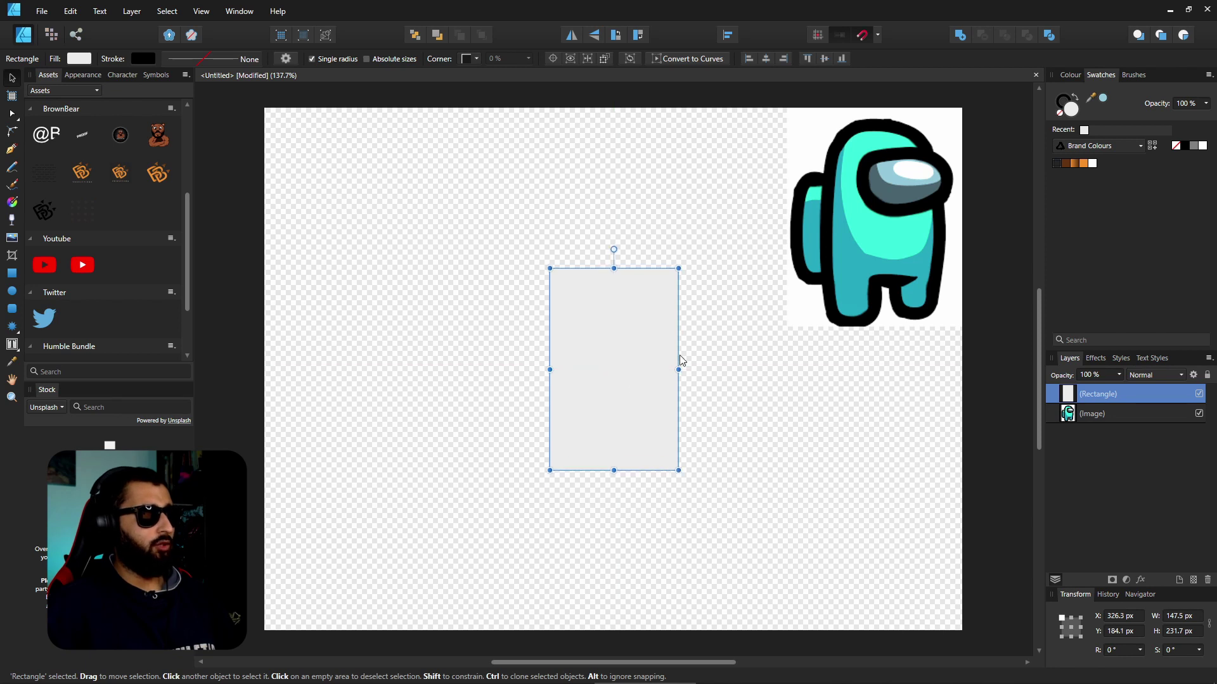
Step: Remove the rectangle's fill and give it a 10 pt black outline
click(1060, 112)
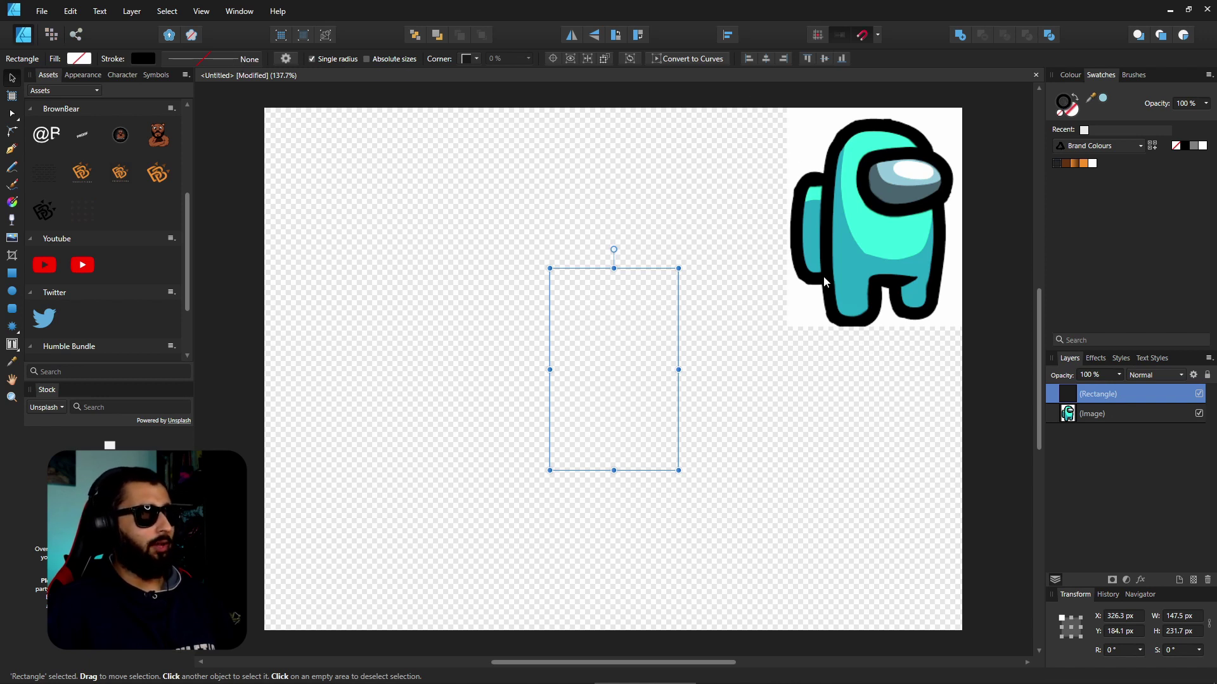
click(237, 58)
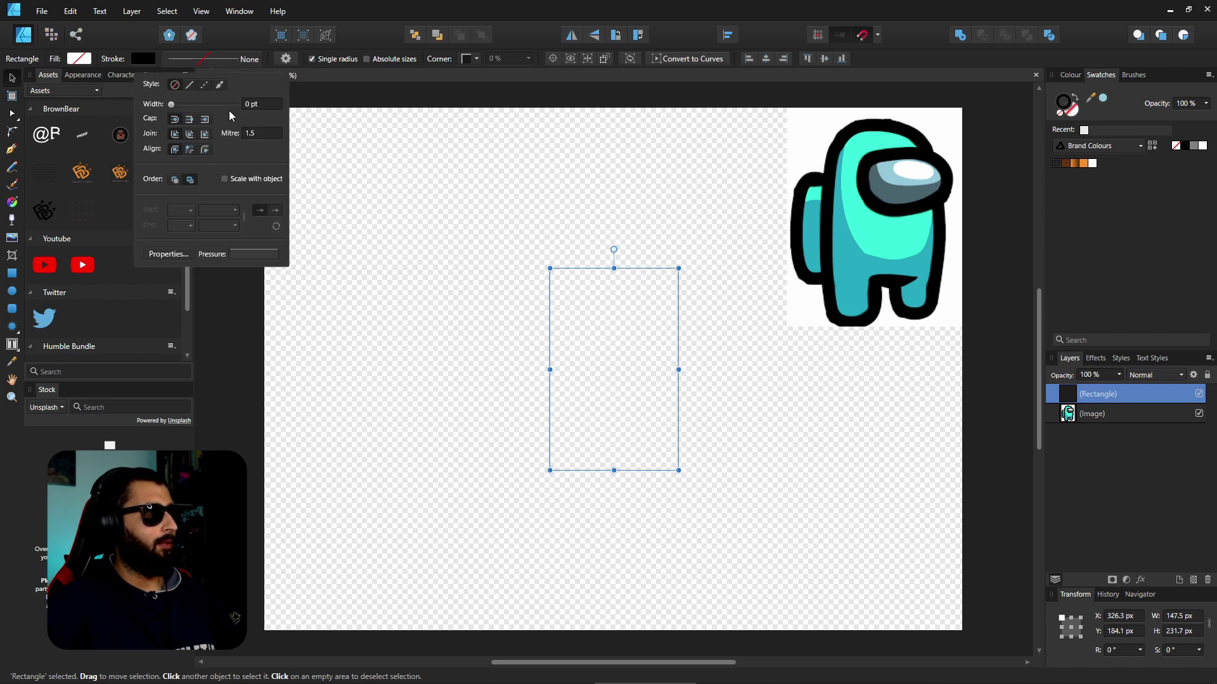
text(10)
key(Return)
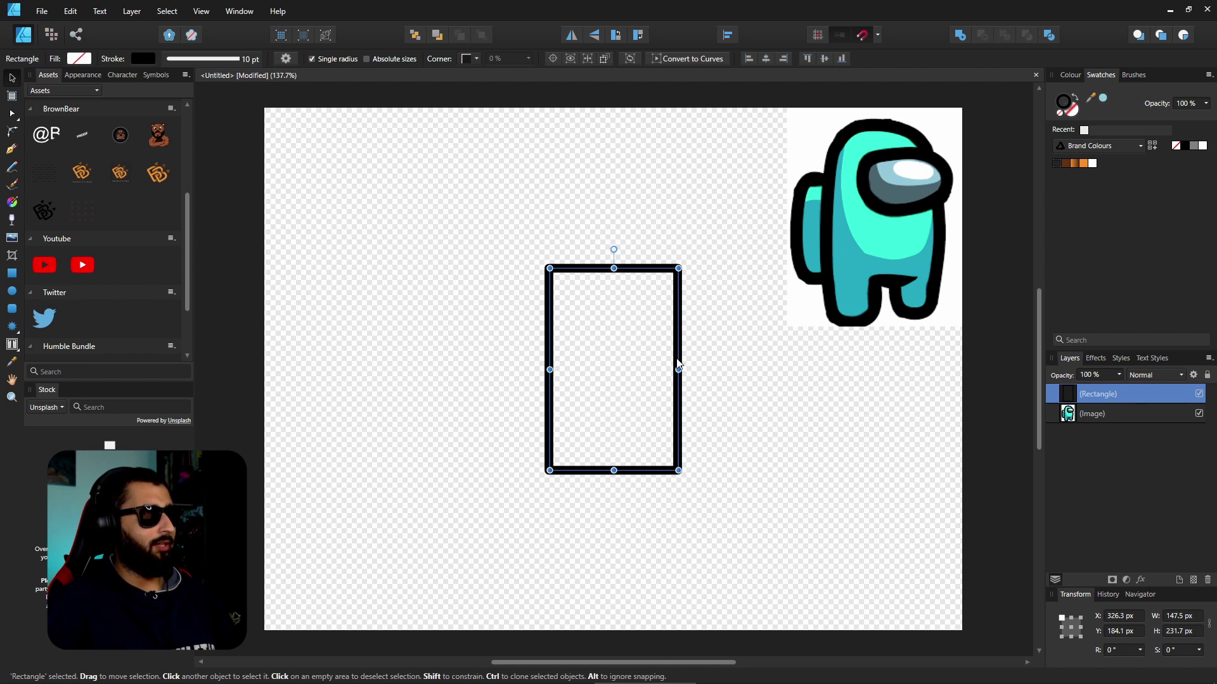
Step: Narrow the rectangle to about 134 px wide to match the reference, then return the reference image to the corner
click(896, 219)
drag(895, 220, 623, 363)
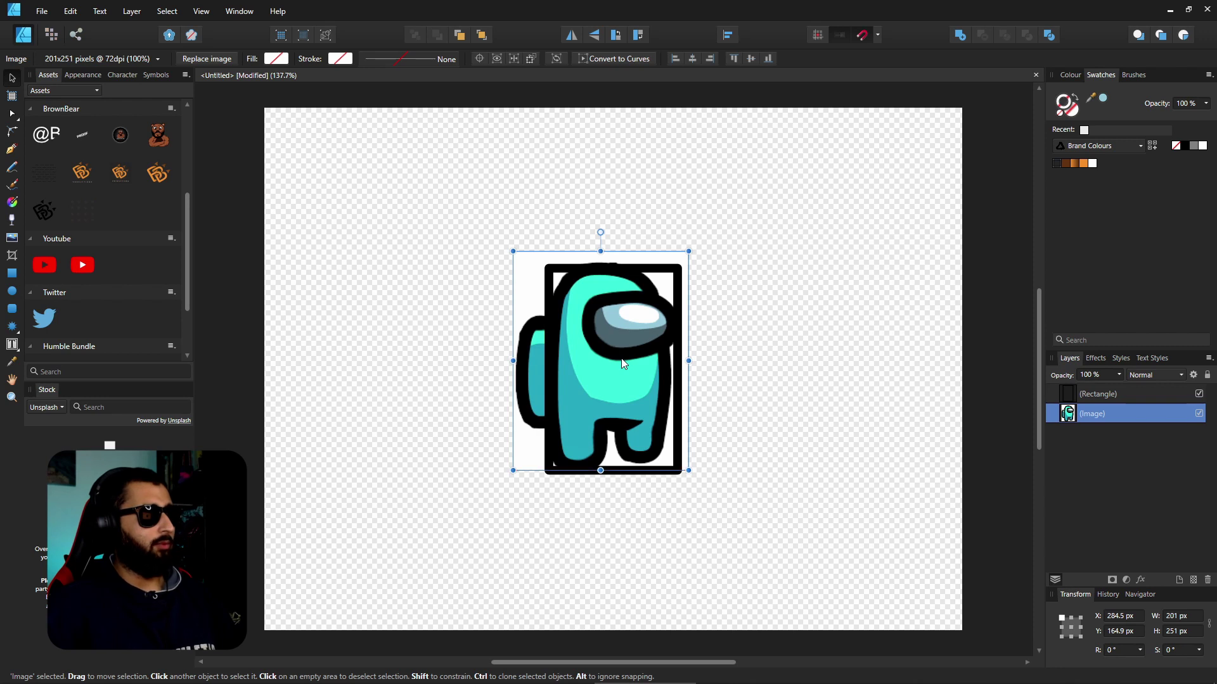
click(675, 373)
drag(678, 369, 667, 369)
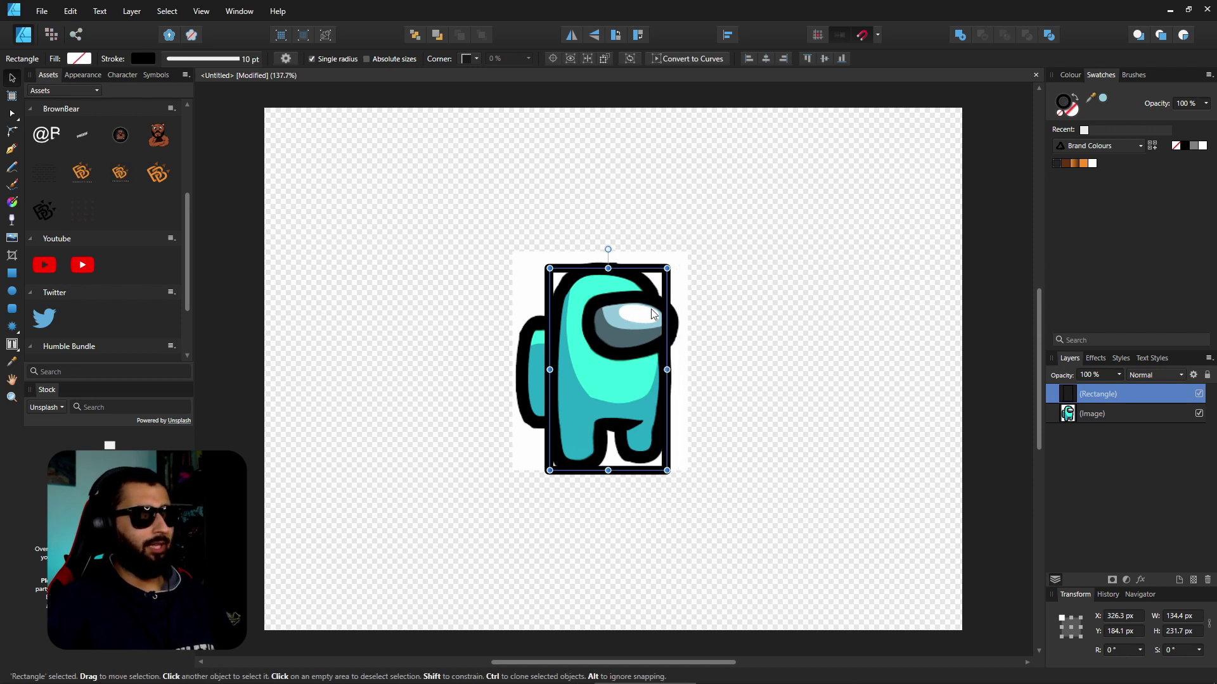
click(1070, 415)
drag(523, 400, 799, 245)
Step: Round the rectangle's two top corners to 62.7 px to form an arched head
click(536, 324)
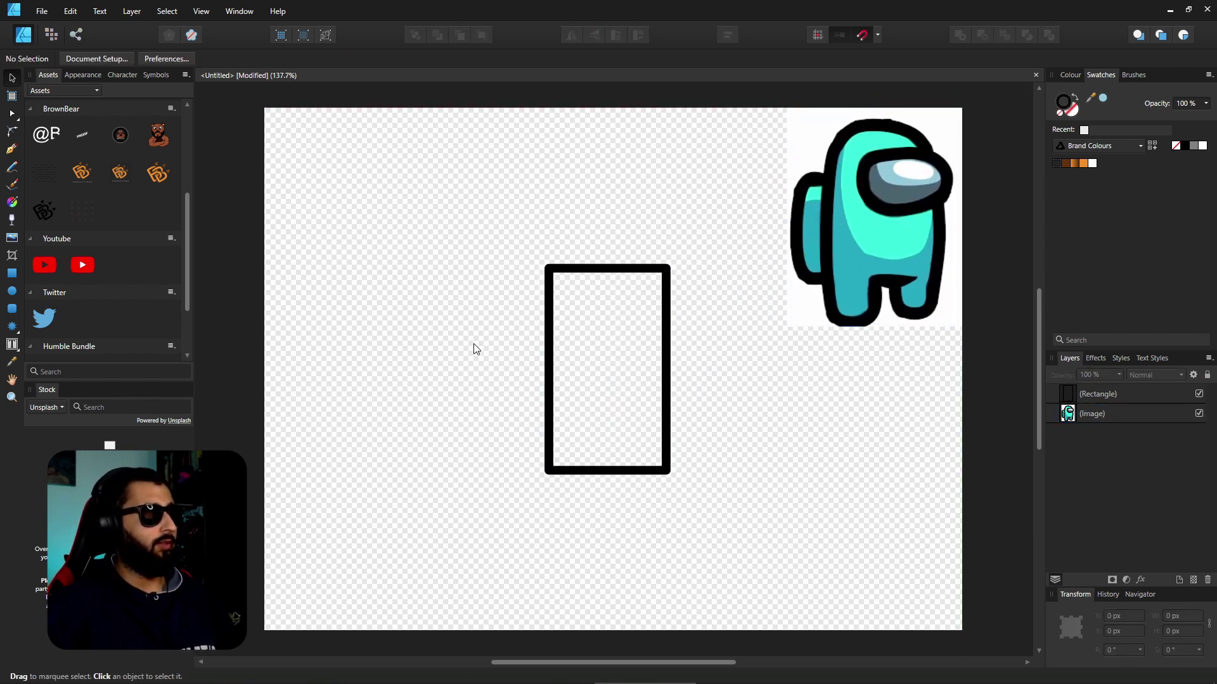
click(604, 269)
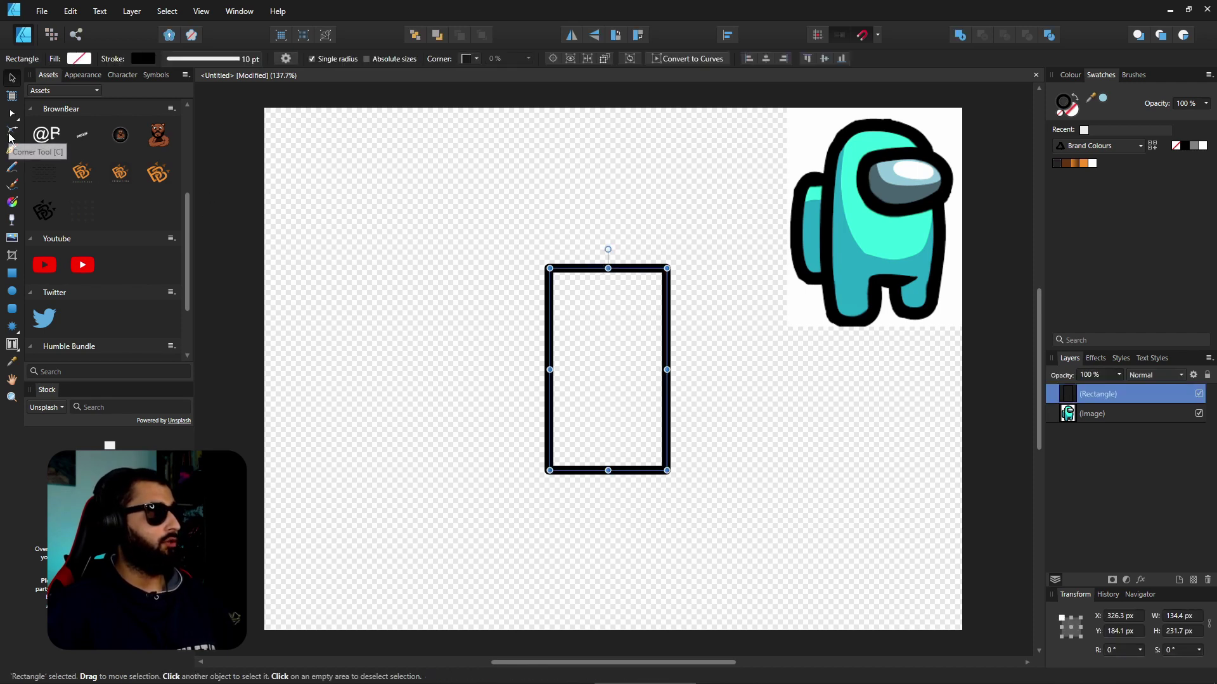
click(10, 135)
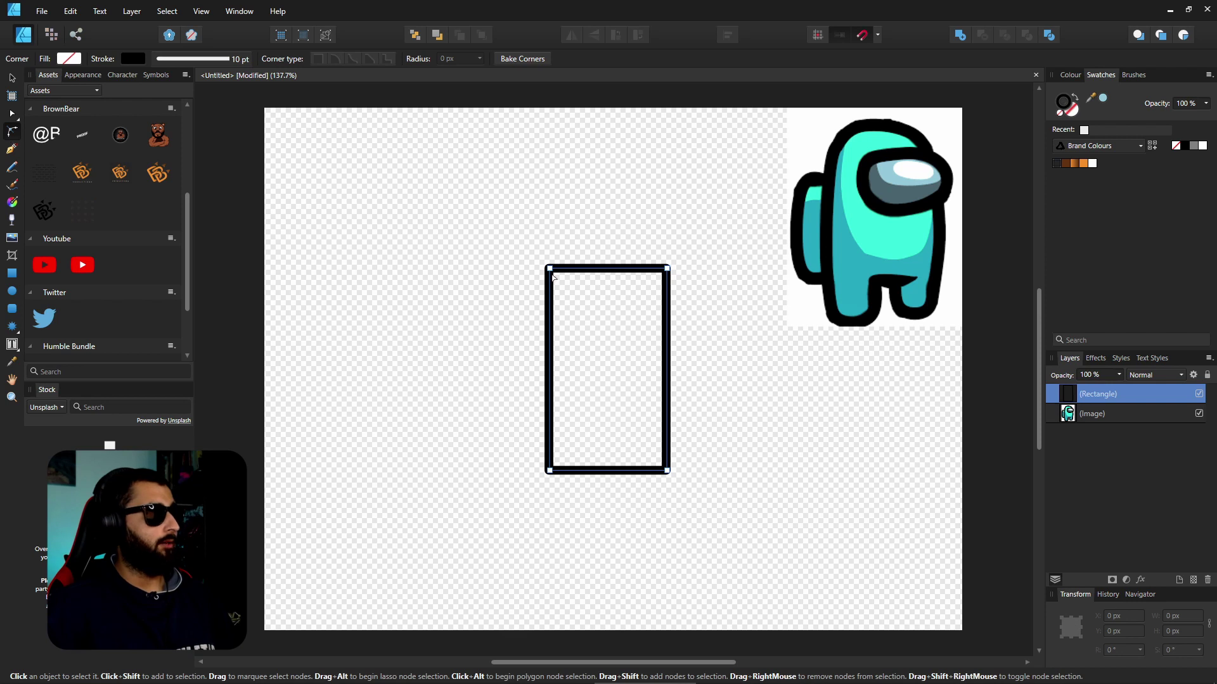
drag(497, 240, 728, 301)
drag(667, 270, 615, 322)
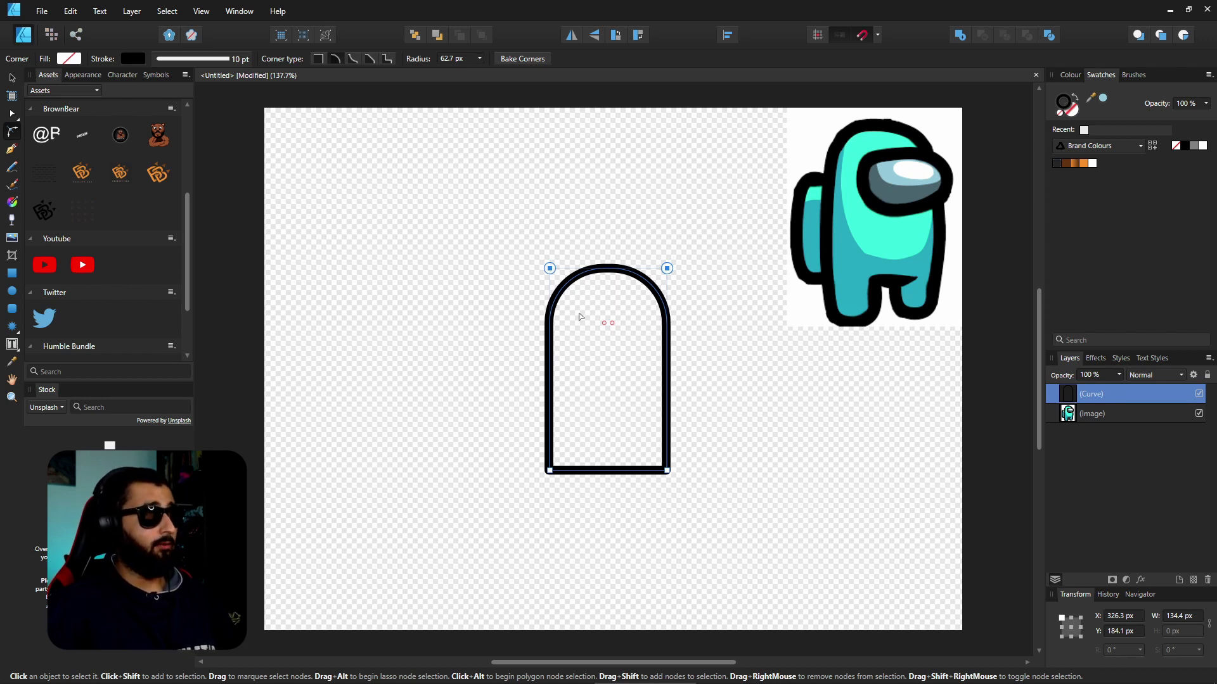
Step: Rename the arched shape's layer to 'Body'
double_click(1106, 394)
text(Body)
key(Return)
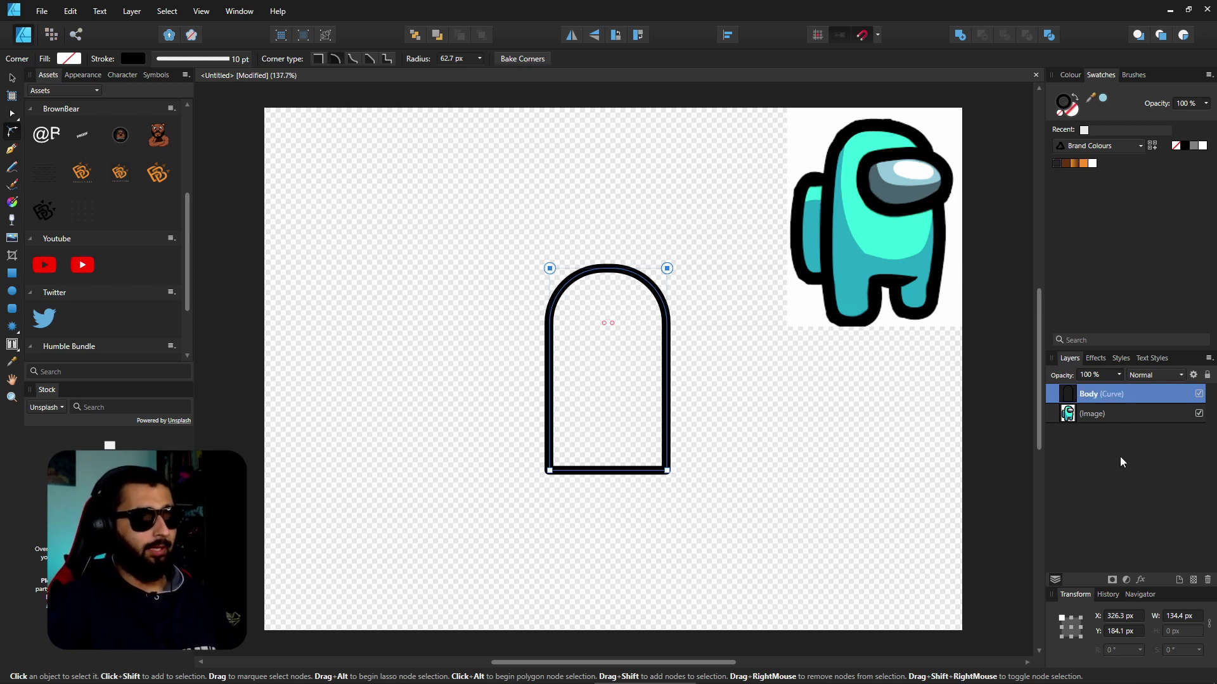
Step: Draw a narrow rectangle left of the body and name its layer 'Backpack'
click(12, 274)
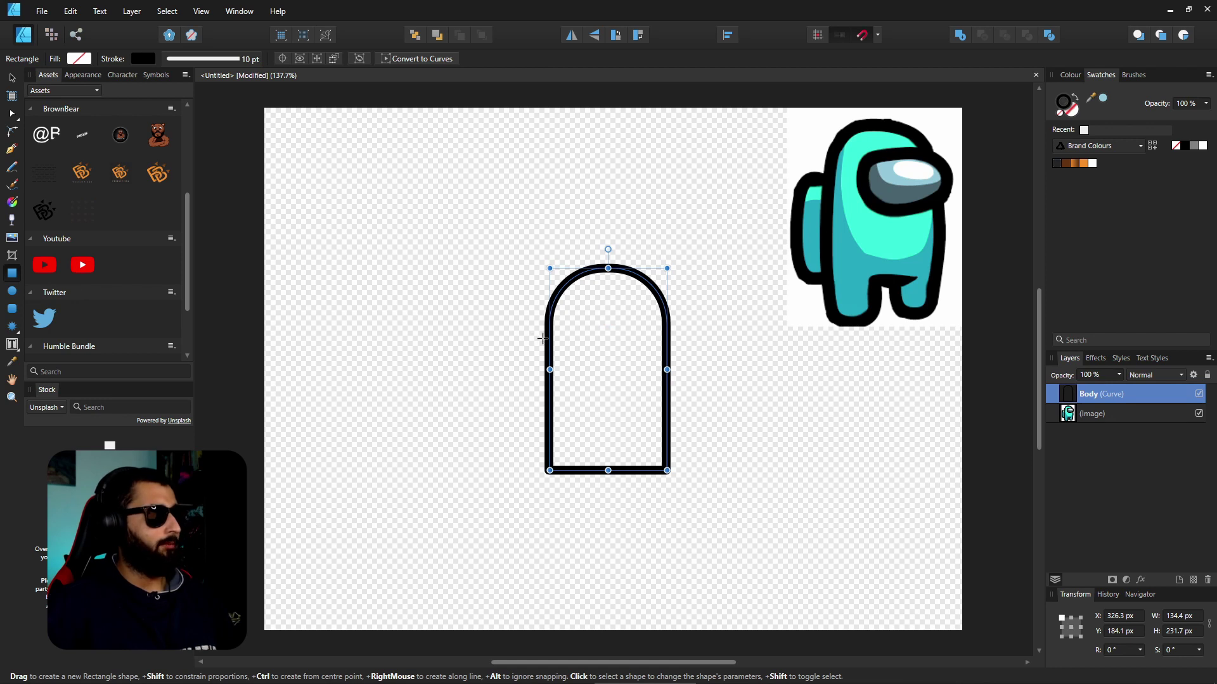
drag(519, 330, 551, 430)
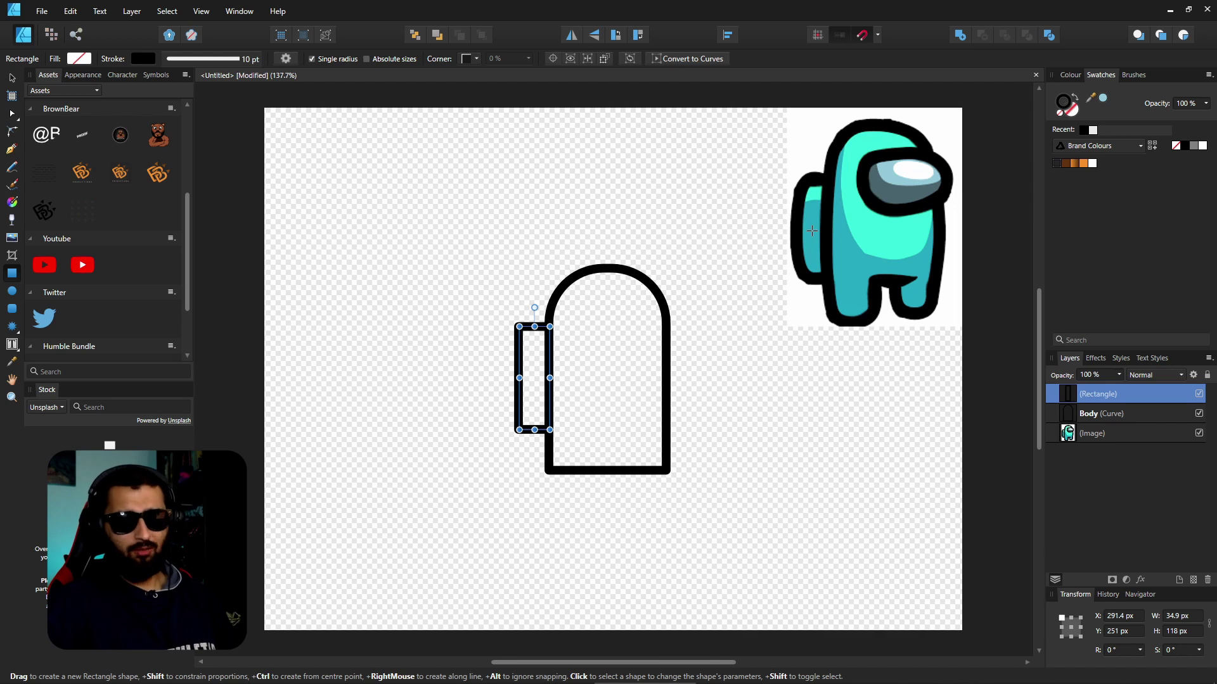
double_click(1098, 397)
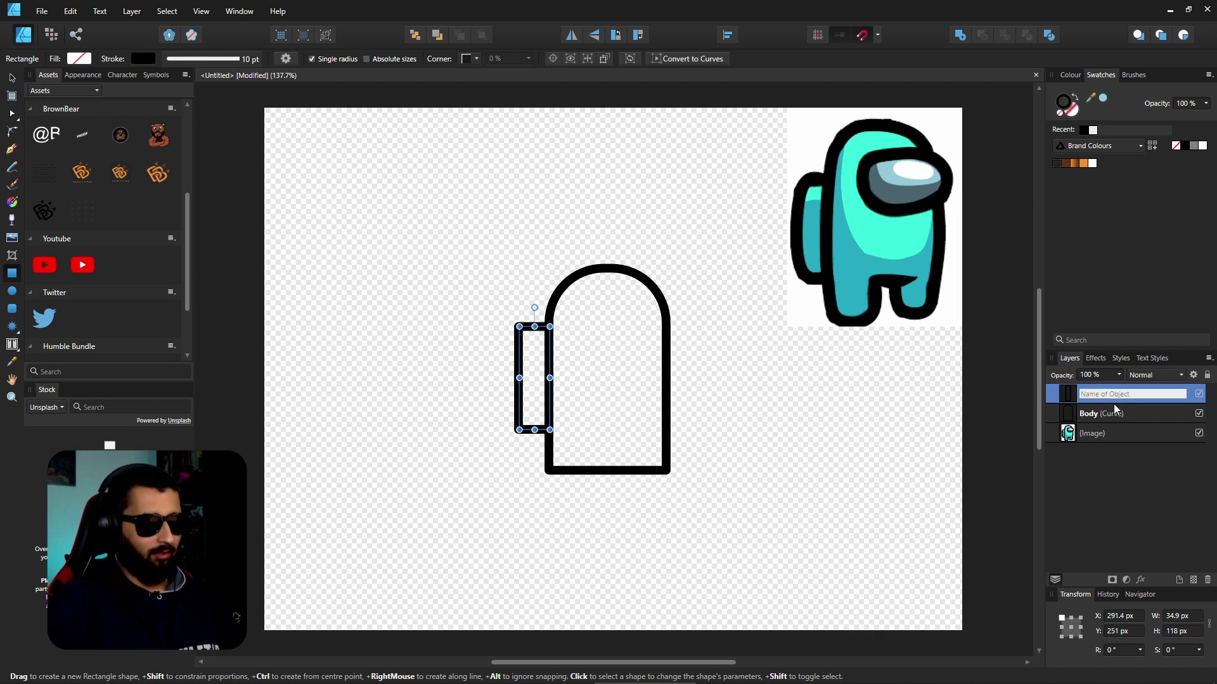
text(Backpack)
key(Return)
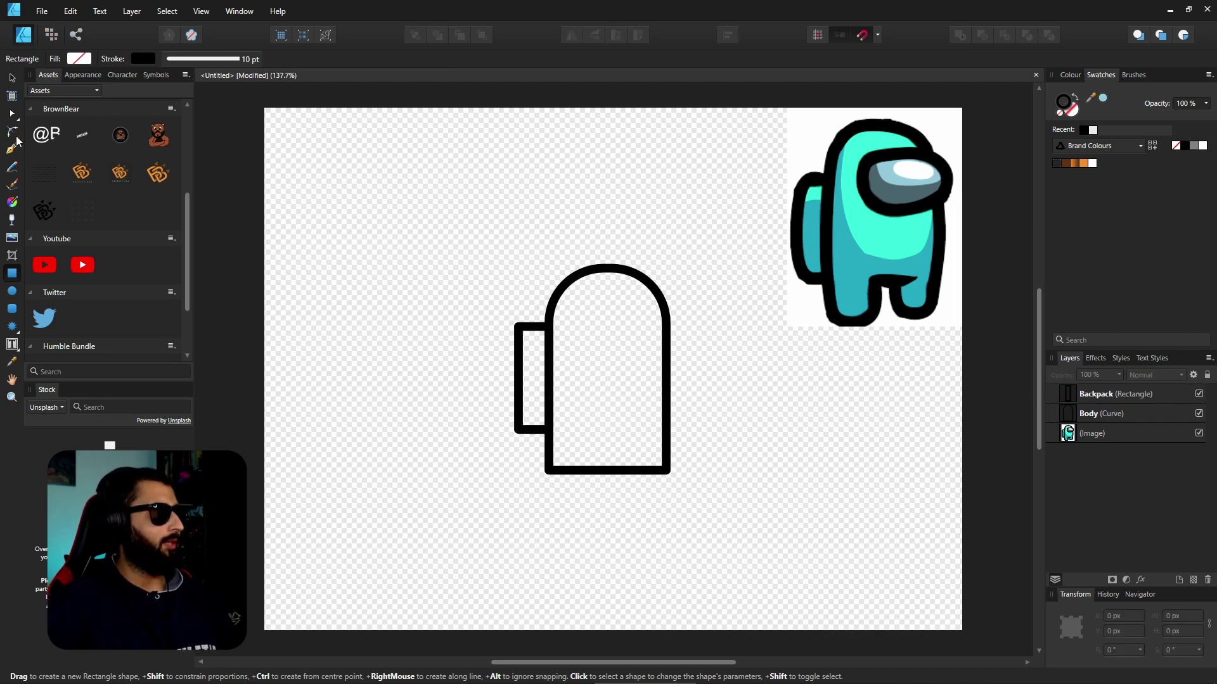
Step: Round the backpack's two outer left corners to 20.3 px
key(v)
click(541, 329)
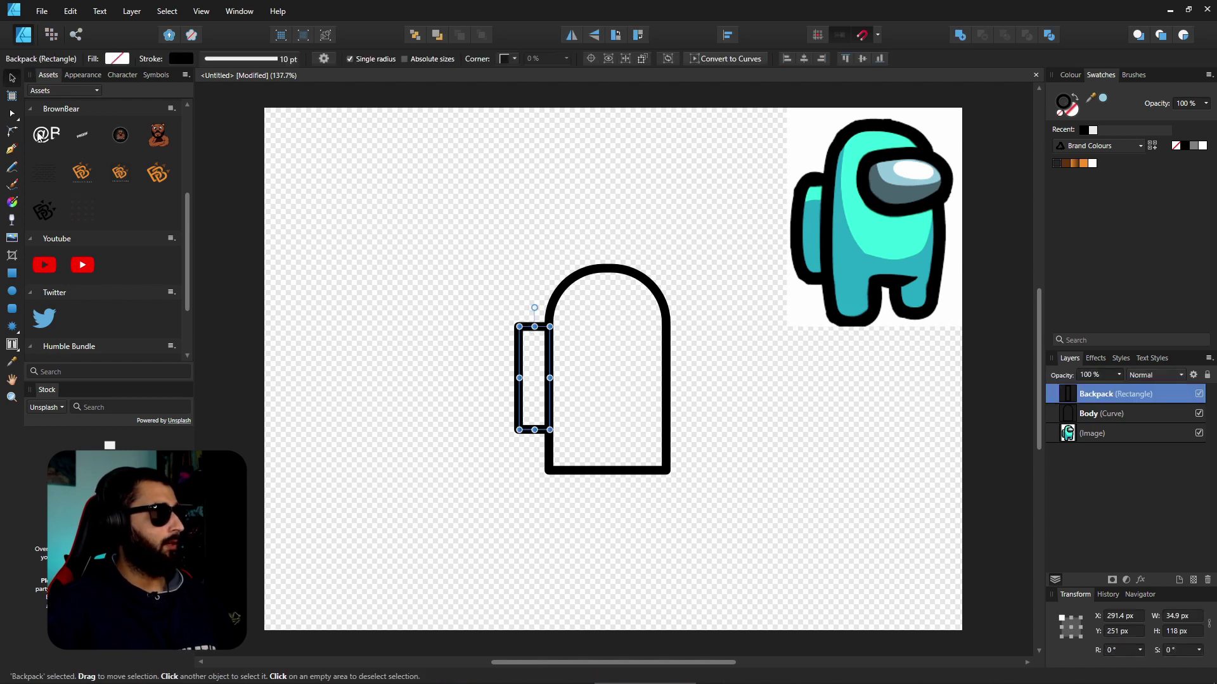
click(13, 132)
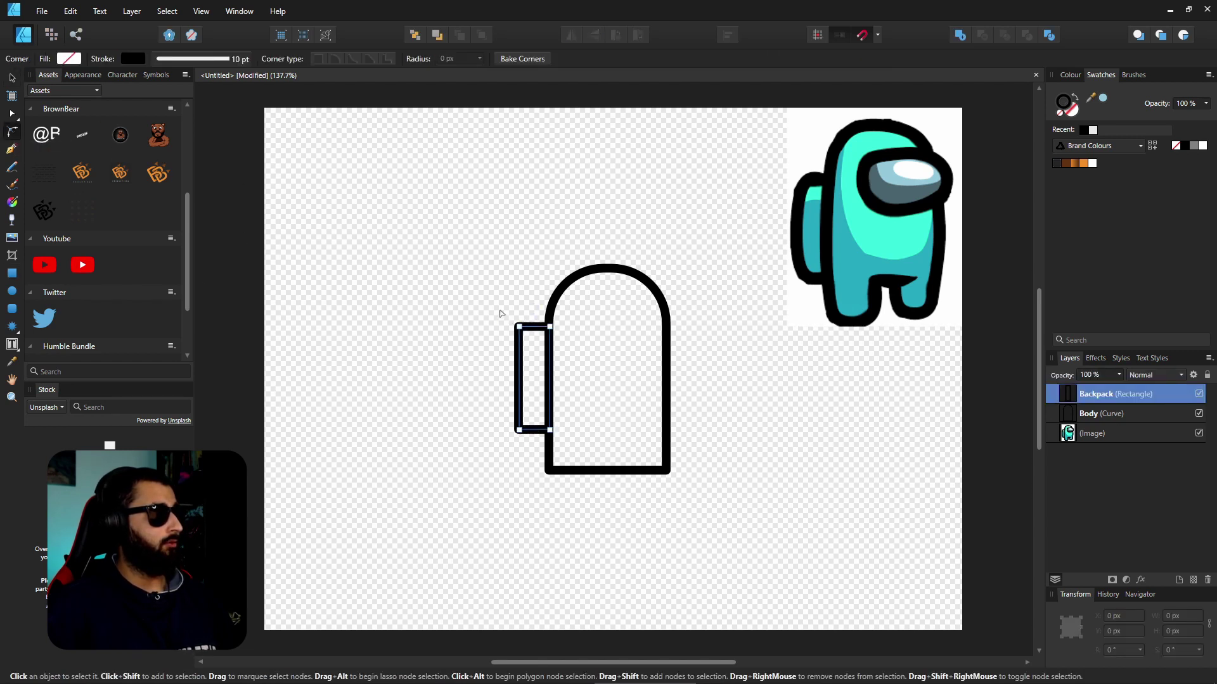
drag(506, 335, 549, 429)
click(530, 539)
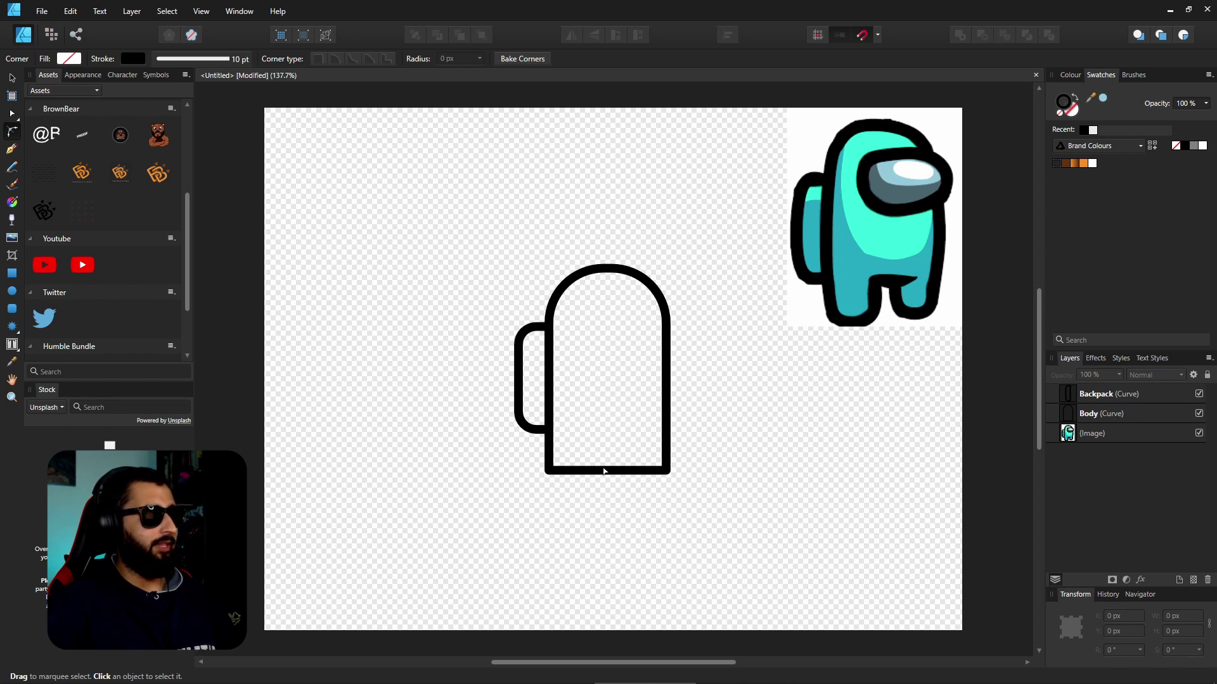
Step: Divide the body outline with a narrow rectangle drawn across its bottom centre
click(11, 273)
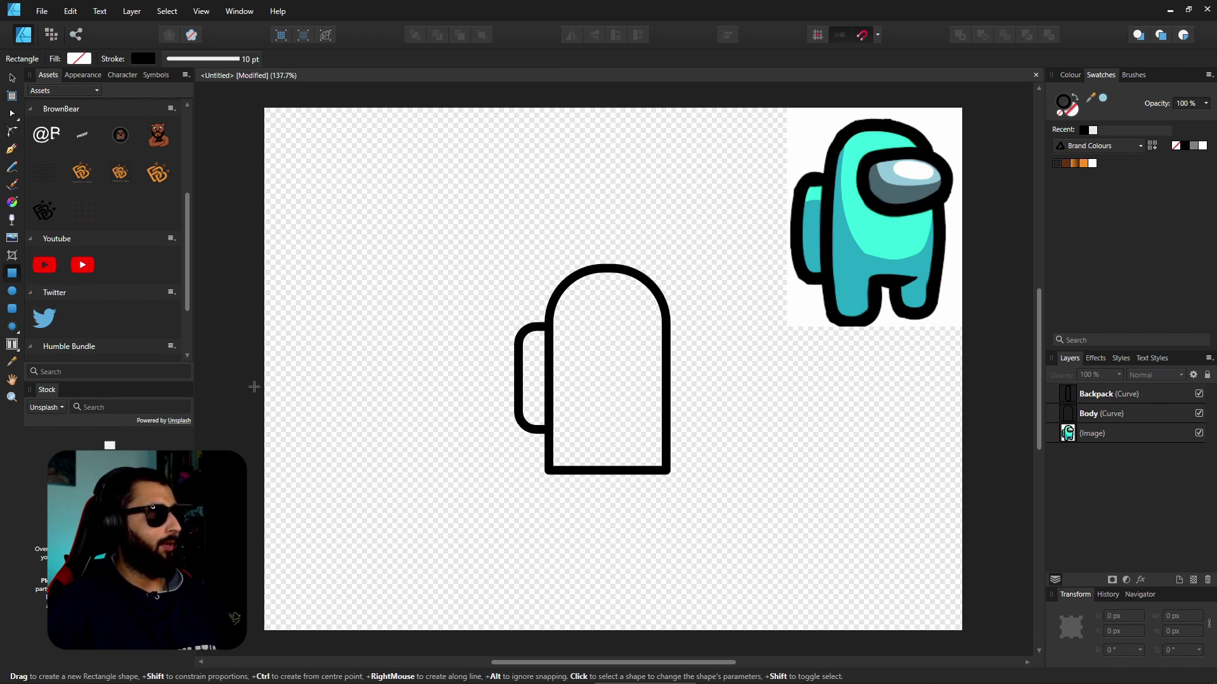
drag(597, 407, 624, 505)
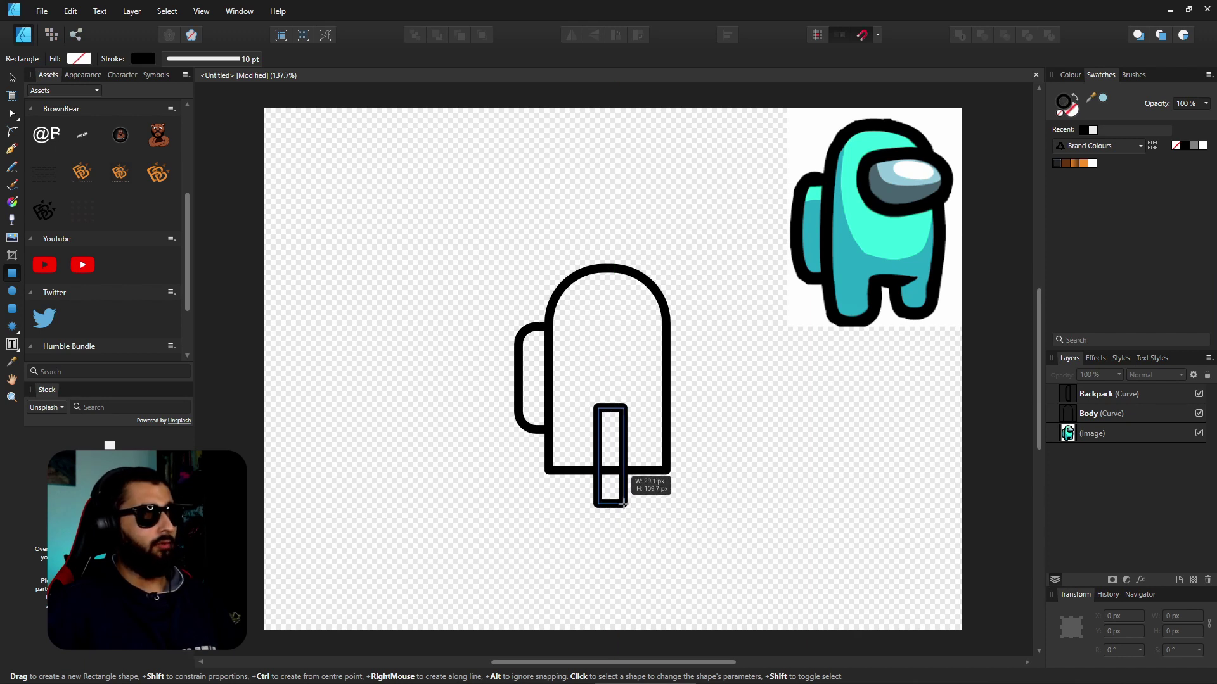
drag(625, 505, 623, 504)
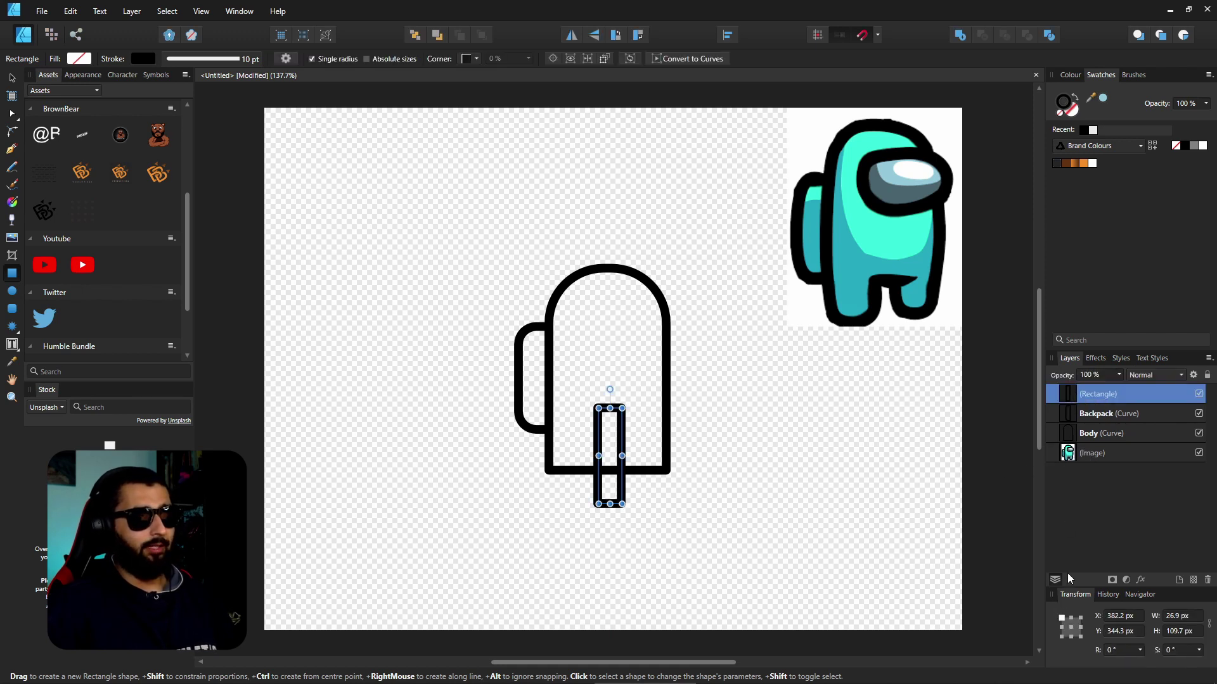
ctrl+click(1067, 436)
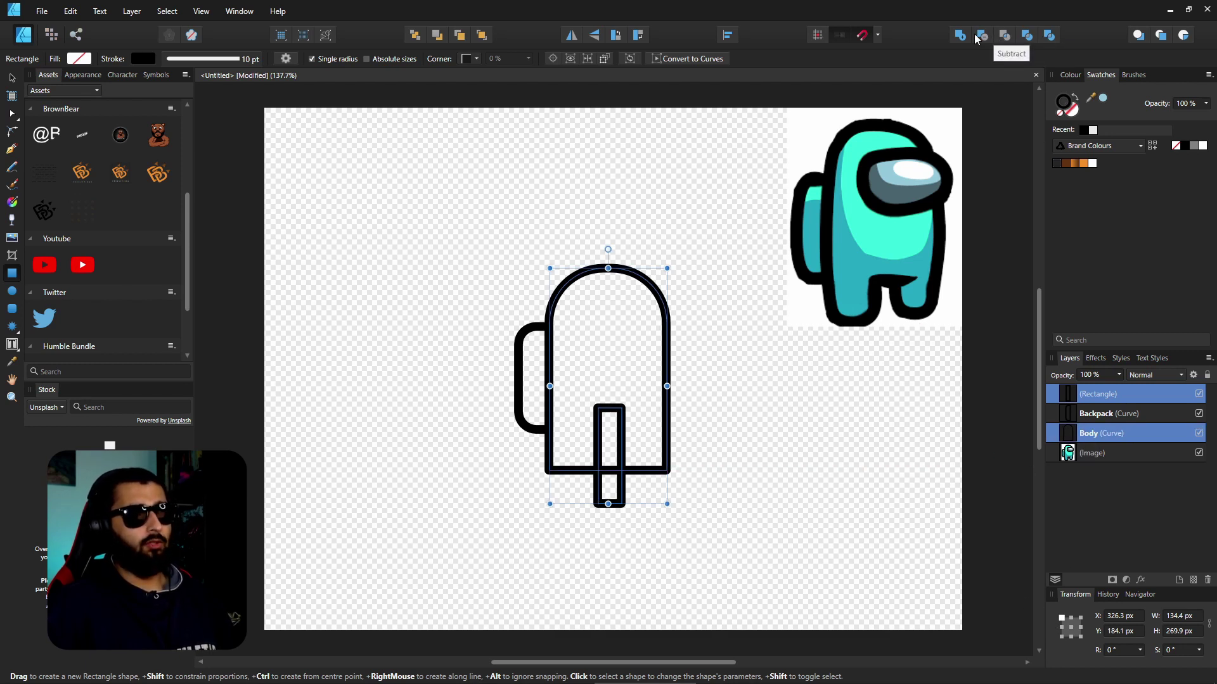
click(1048, 36)
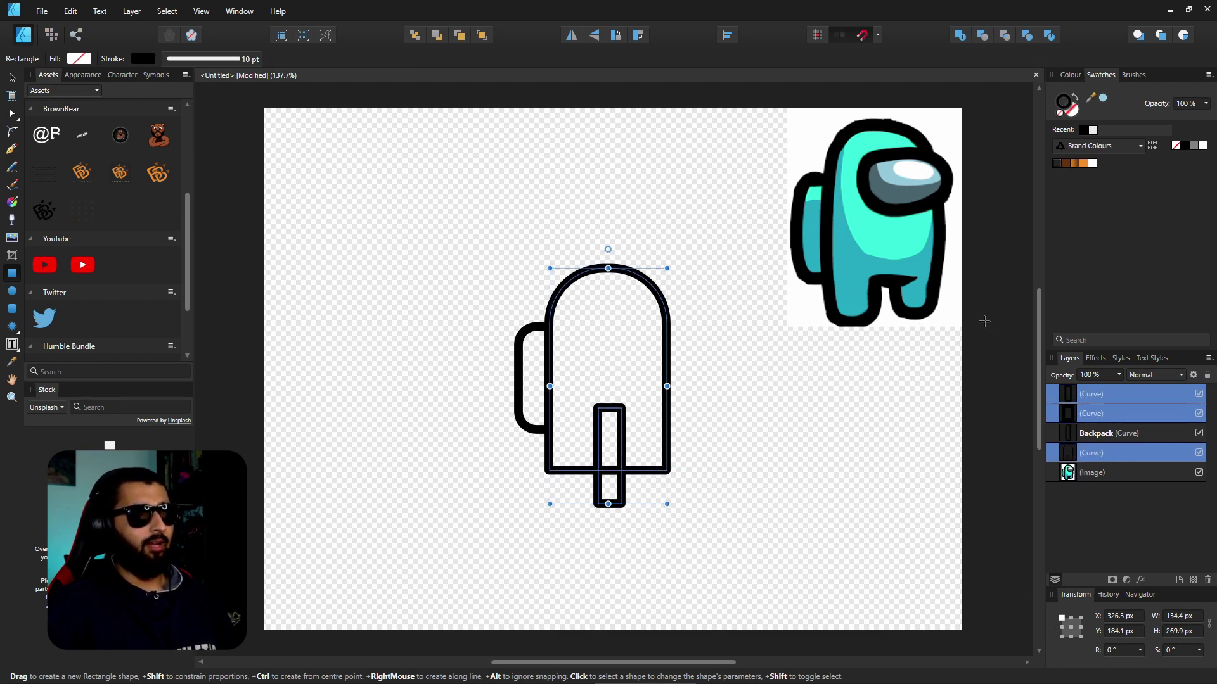
Step: Delete the two leftover rectangle pieces, leaving a notch between the legs
click(1070, 398)
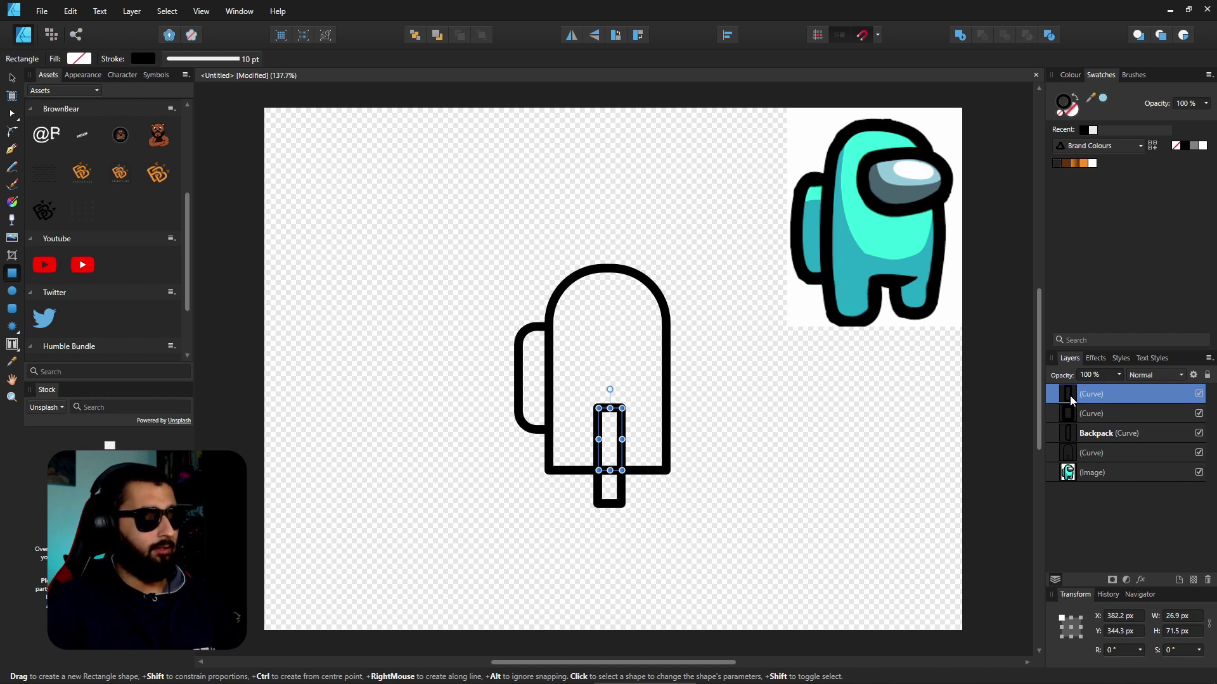
click(1071, 411)
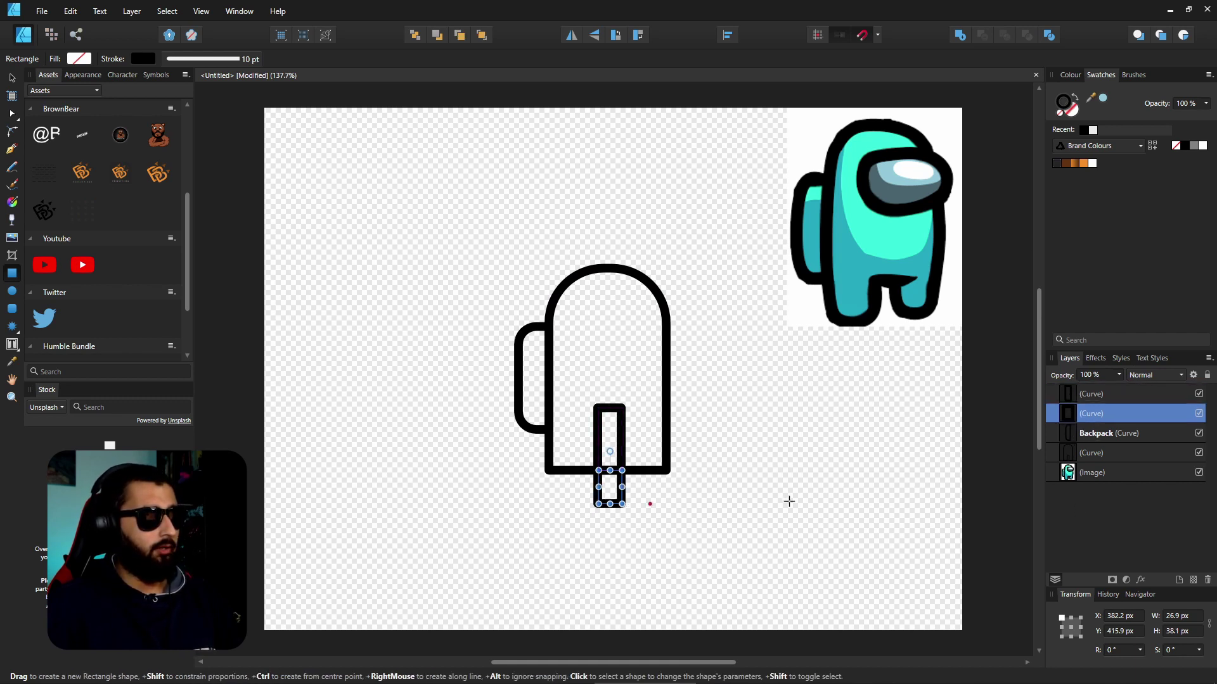
key(Delete)
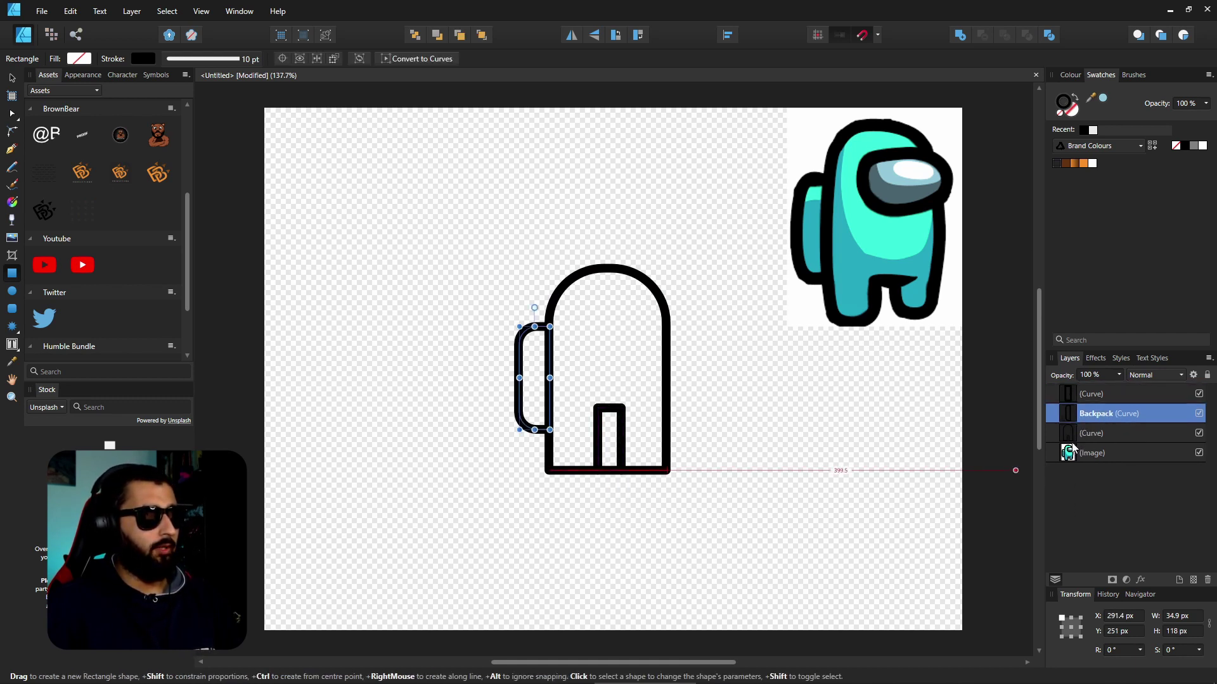
click(1073, 398)
key(Delete)
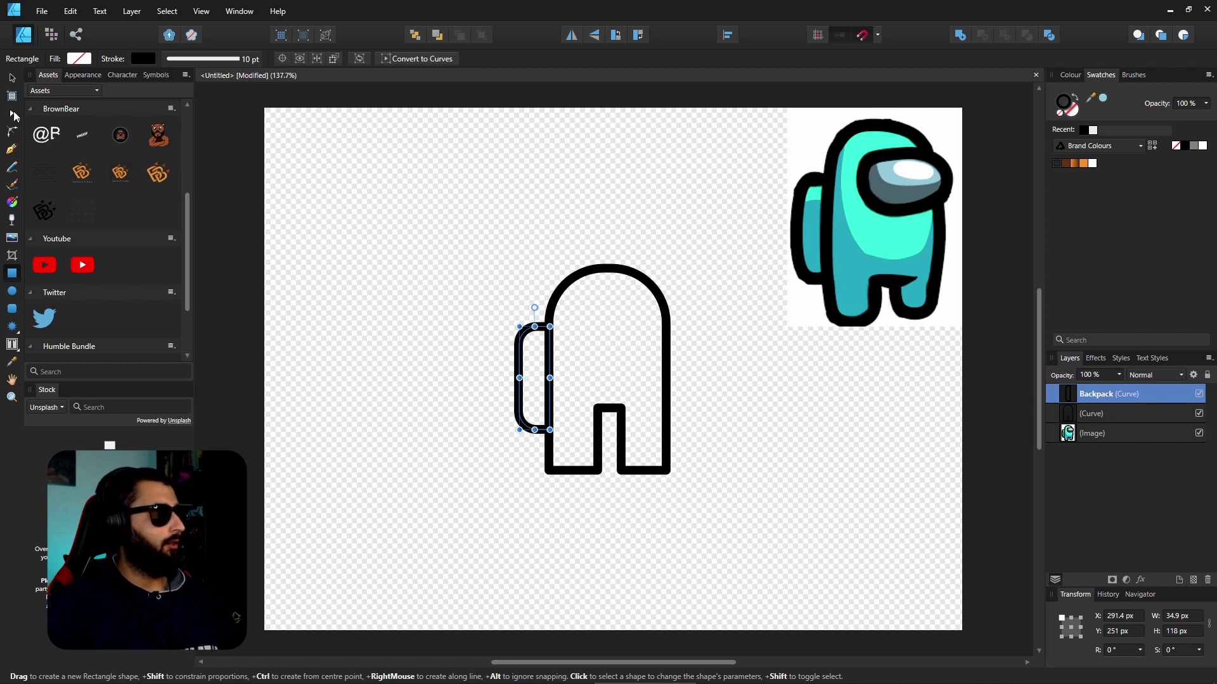
drag(13, 116, 86, 116)
Step: Drag the notch's two top nodes down to about Y 369 px for a shallower leg gap
click(594, 426)
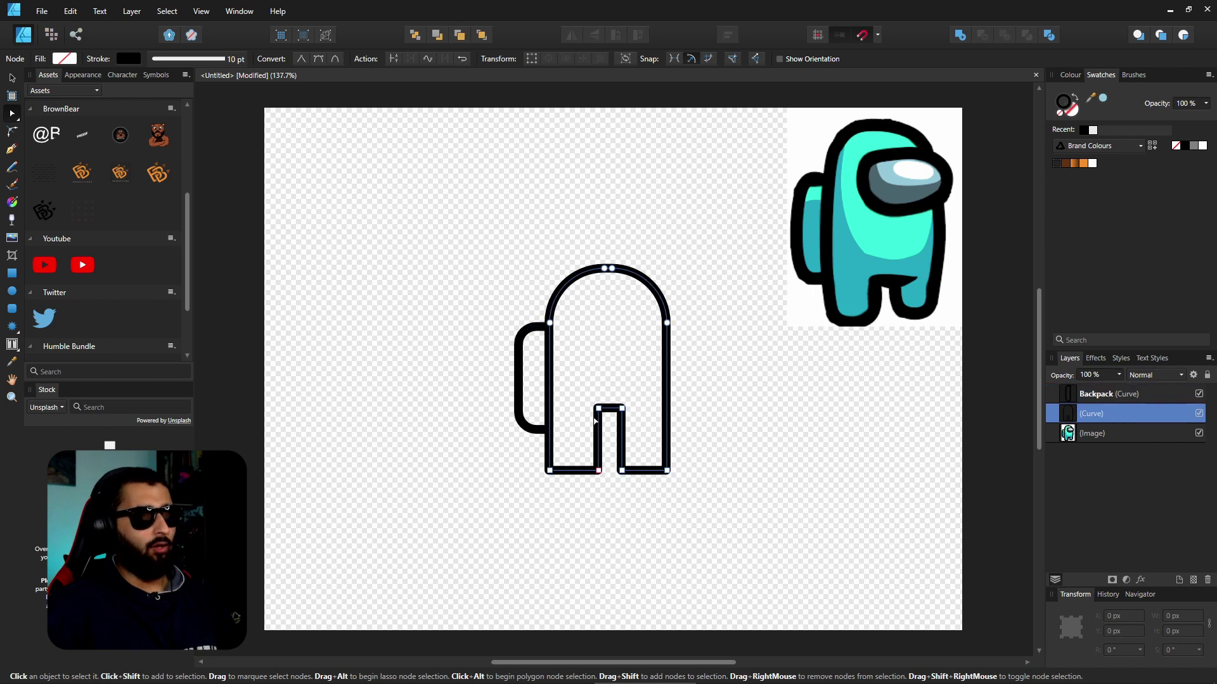
scroll(597, 434, up, 6)
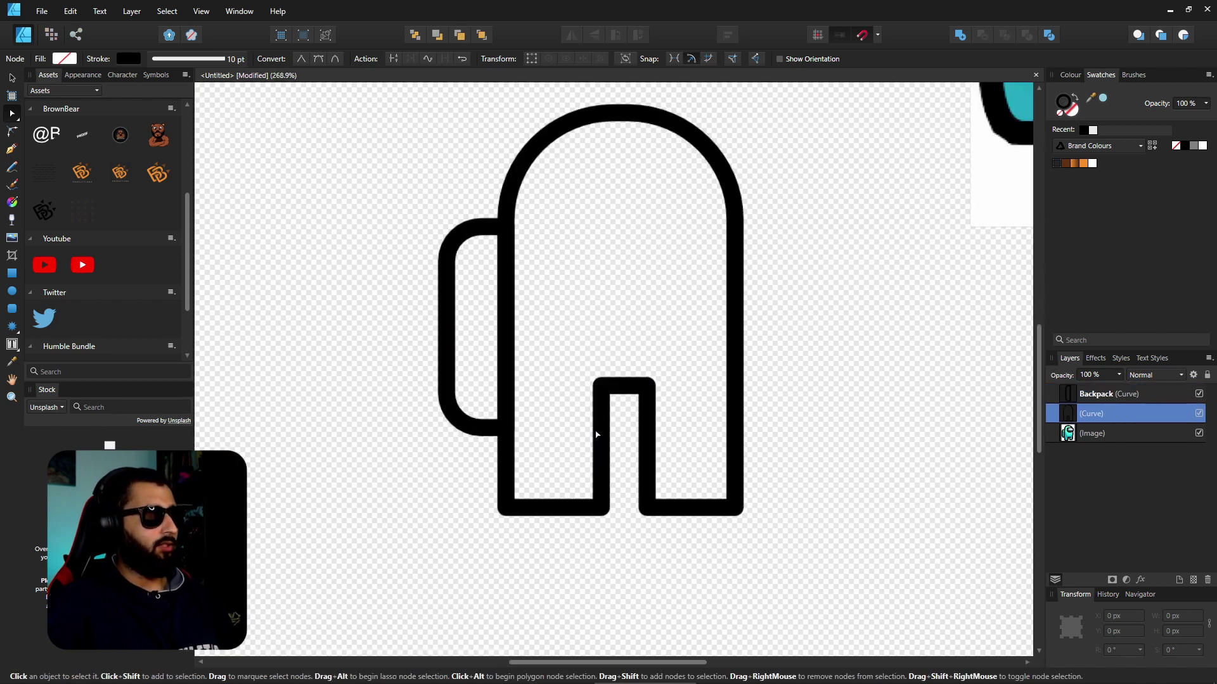
drag(615, 364, 710, 407)
drag(676, 361, 679, 426)
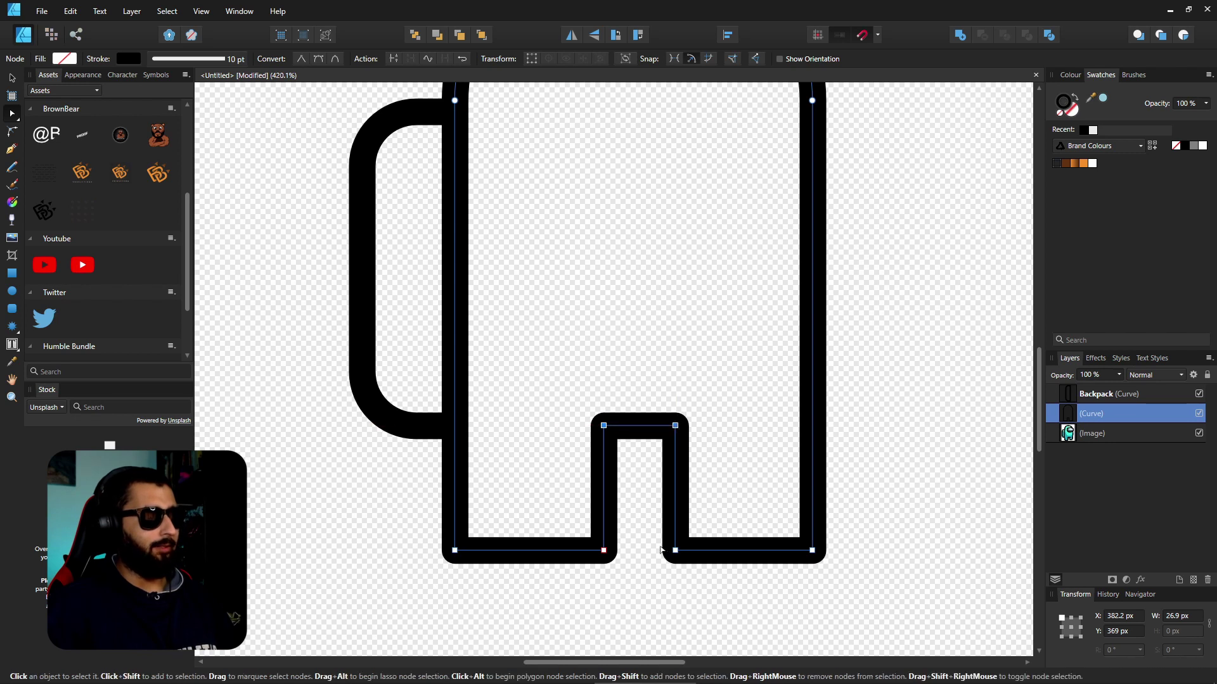
scroll(661, 549, down, 5)
scroll(660, 549, right, 3)
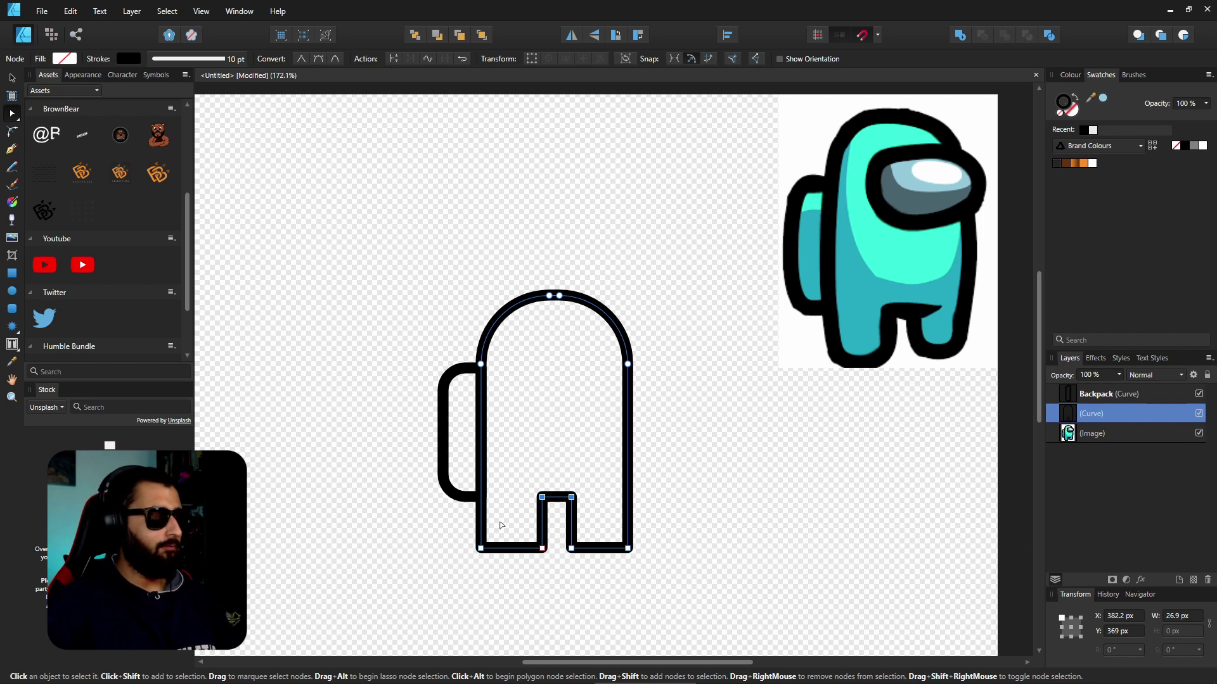
Step: Break the body curve at both top nodes of the leg gap
scroll(498, 524, up, 5)
click(706, 456)
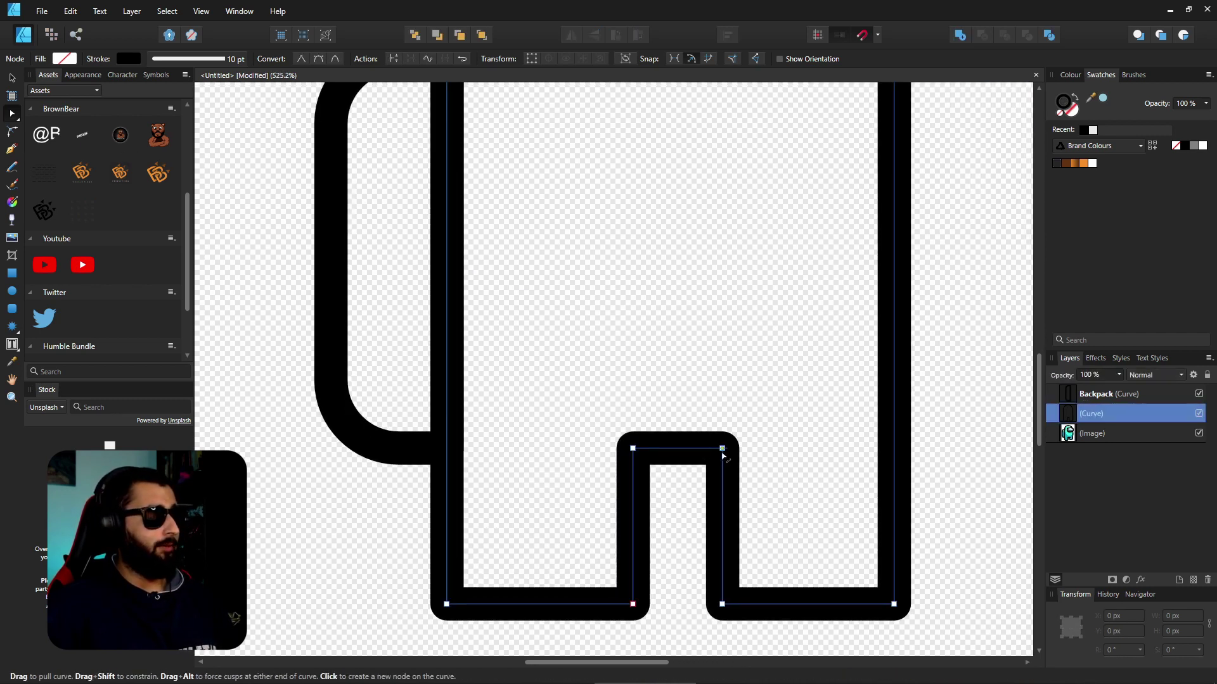
click(723, 450)
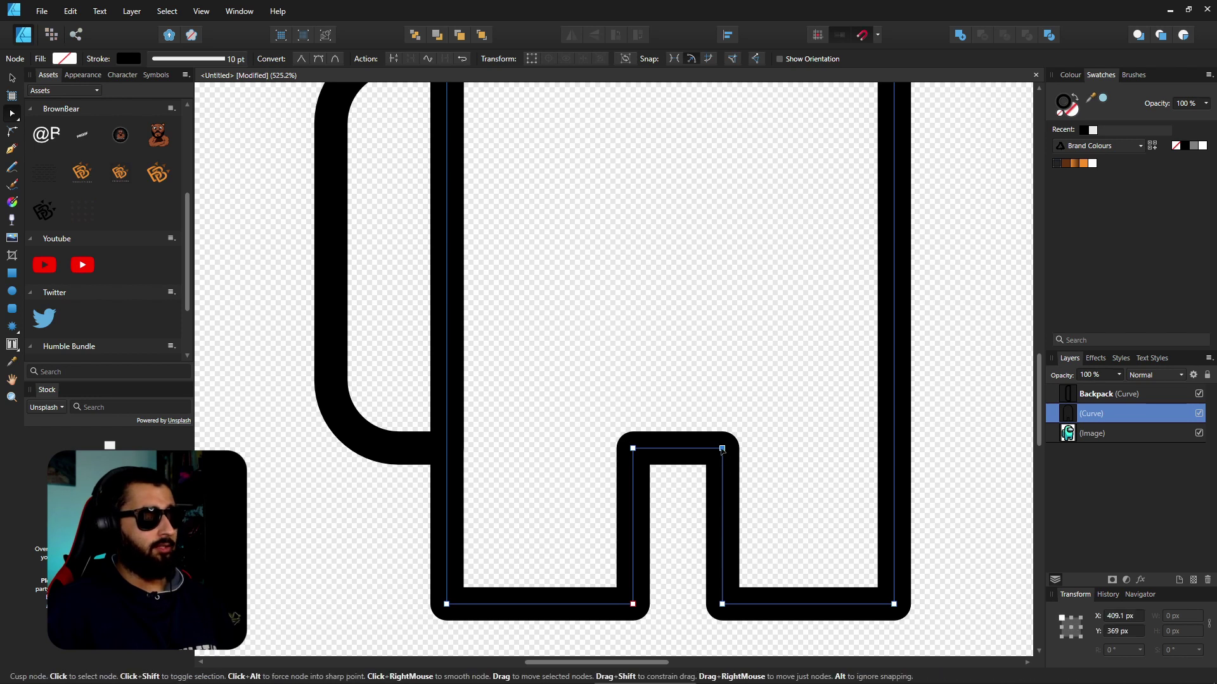
click(394, 59)
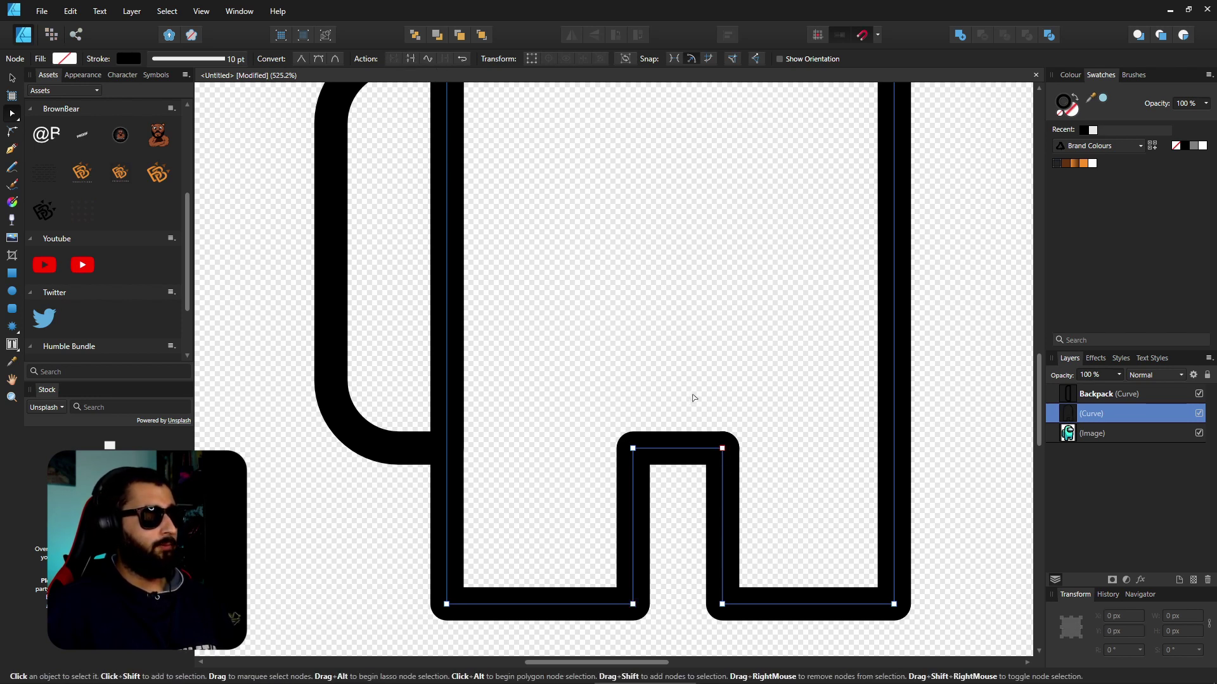
drag(723, 448, 828, 515)
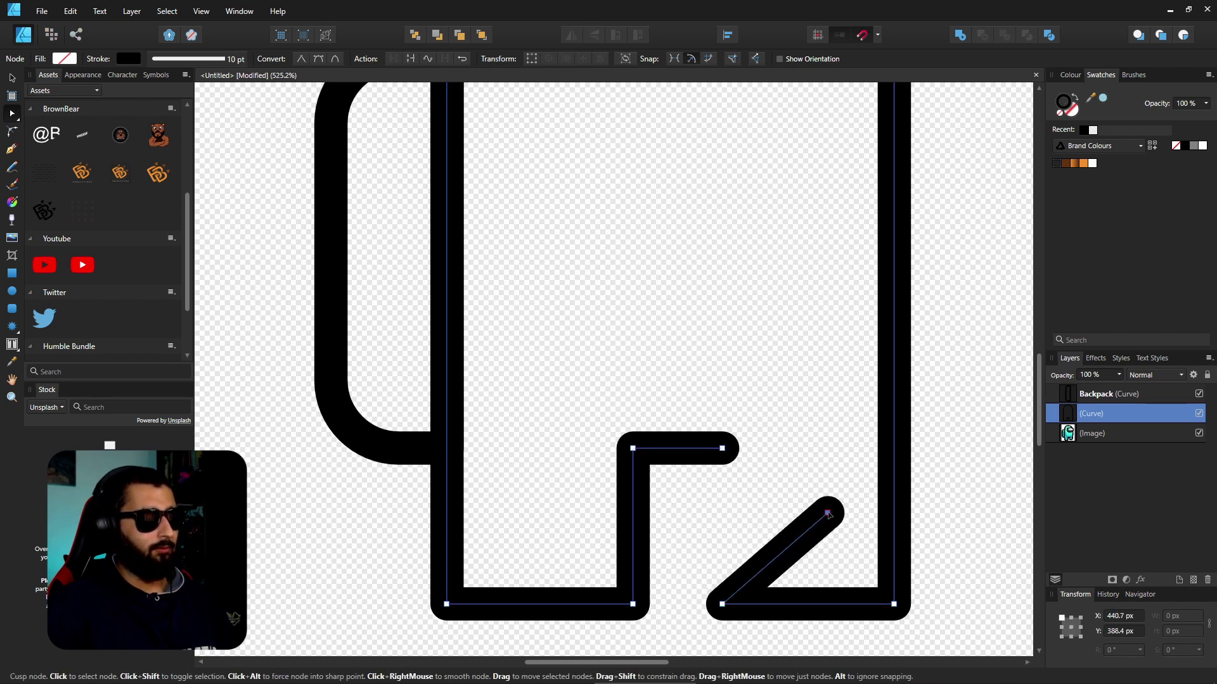
key(ctrl+z)
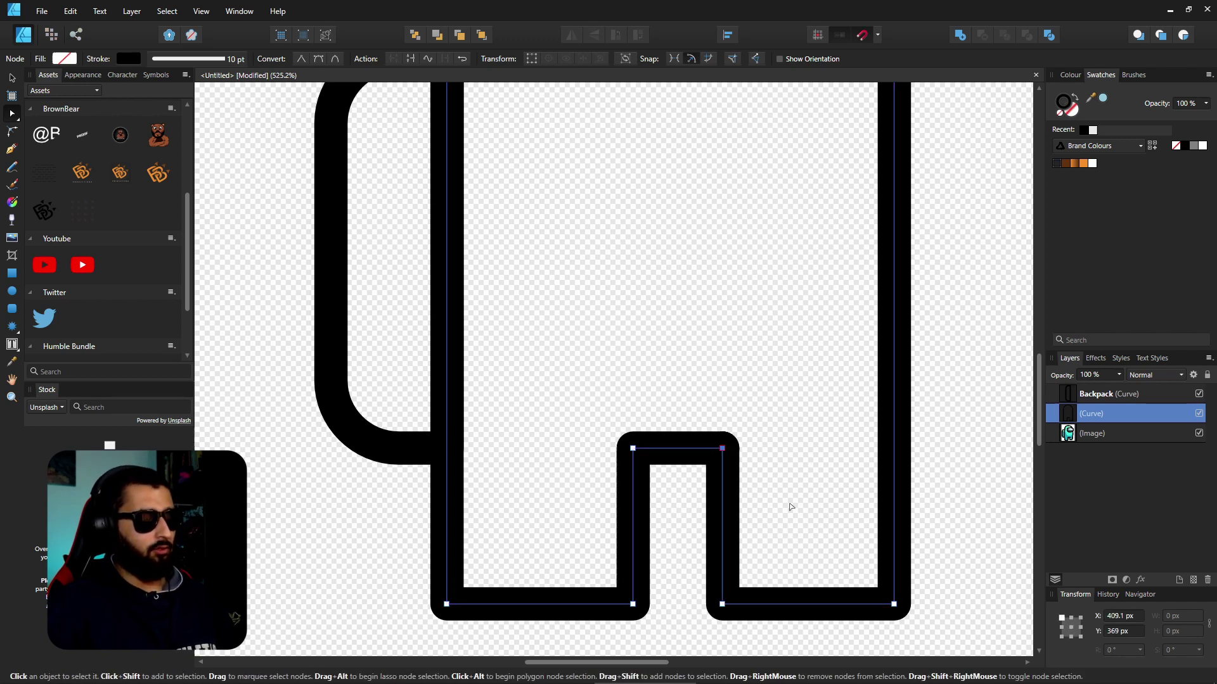
click(633, 449)
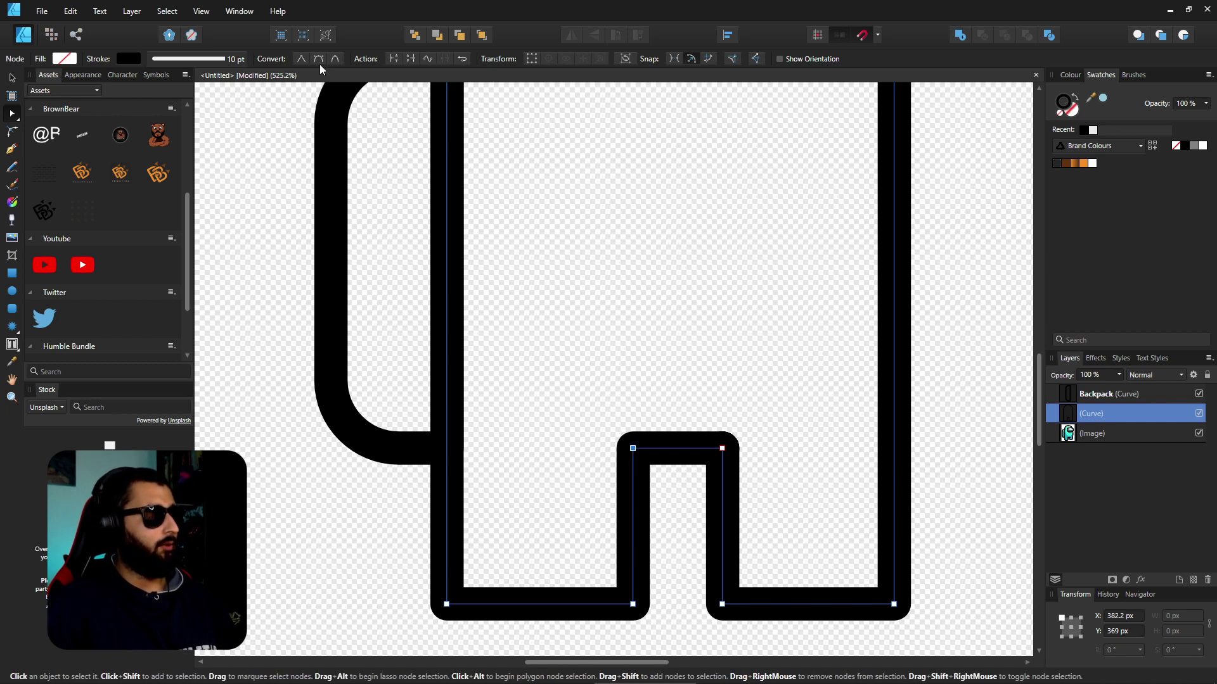
click(397, 59)
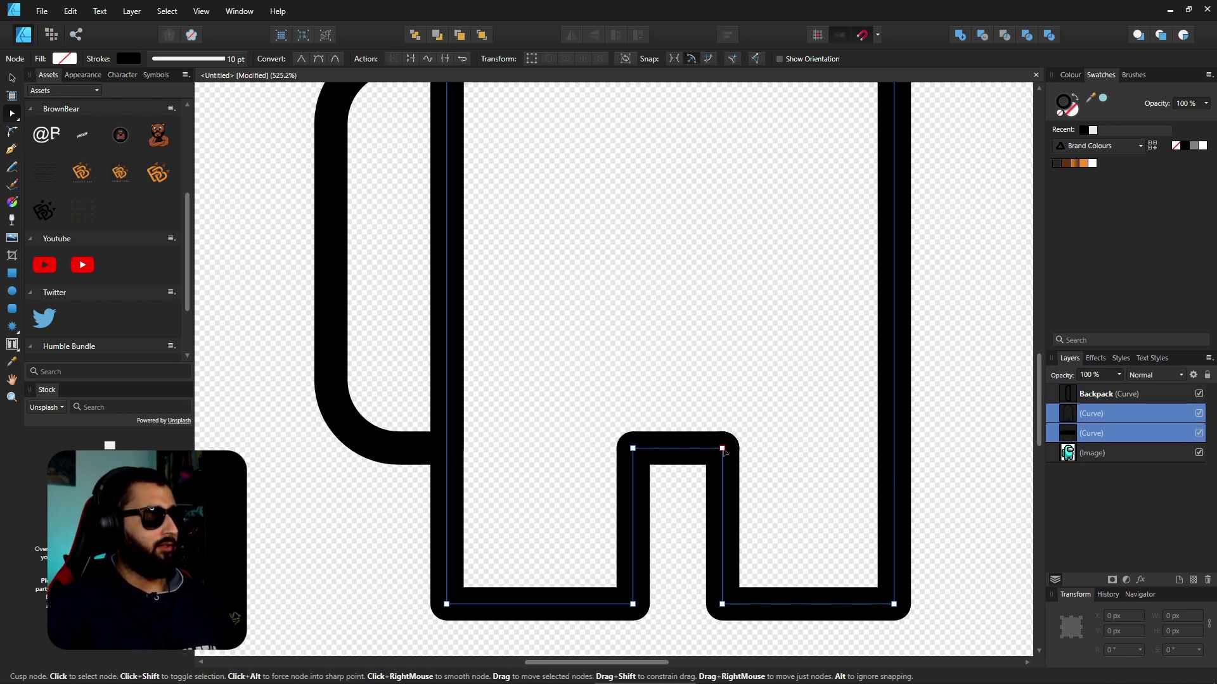
Step: Delete the freed short line capping the top of the leg gap
click(692, 451)
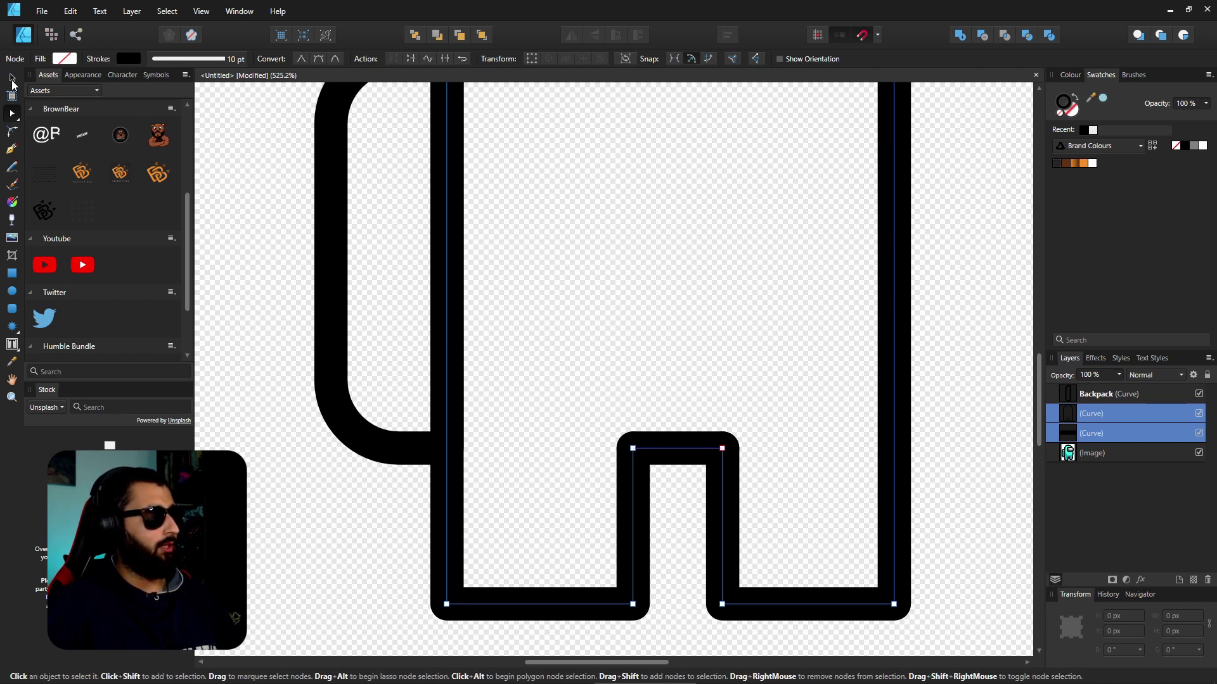
click(11, 78)
click(676, 448)
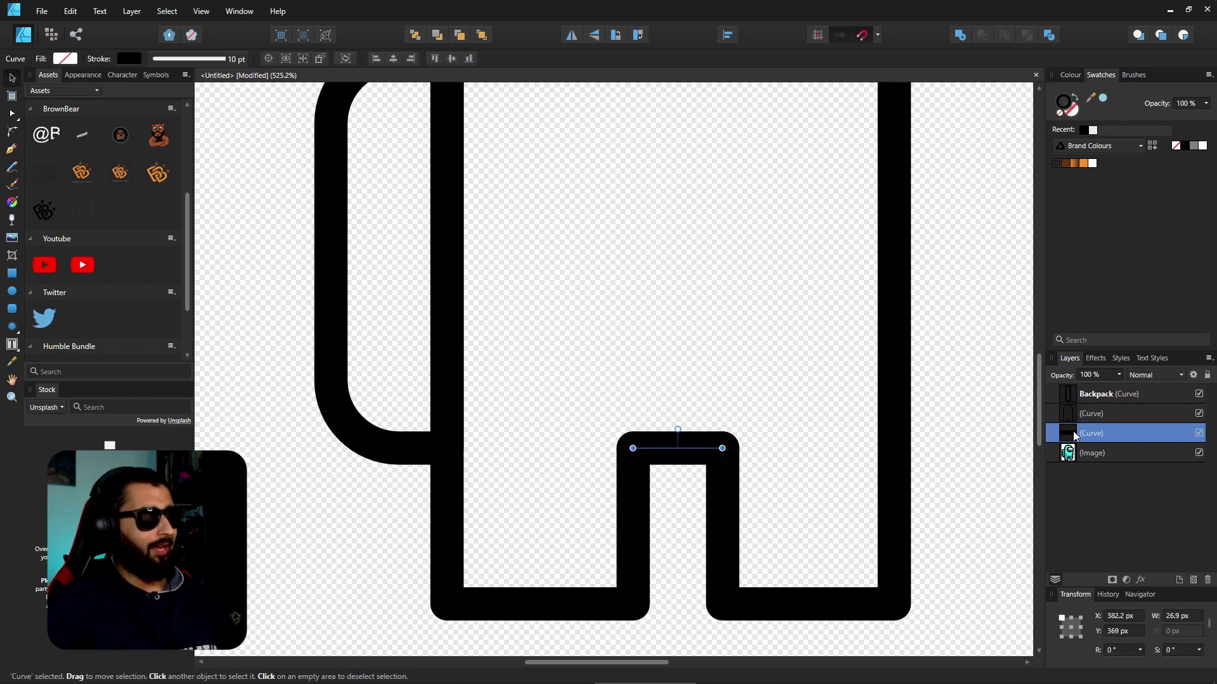
drag(676, 448, 677, 386)
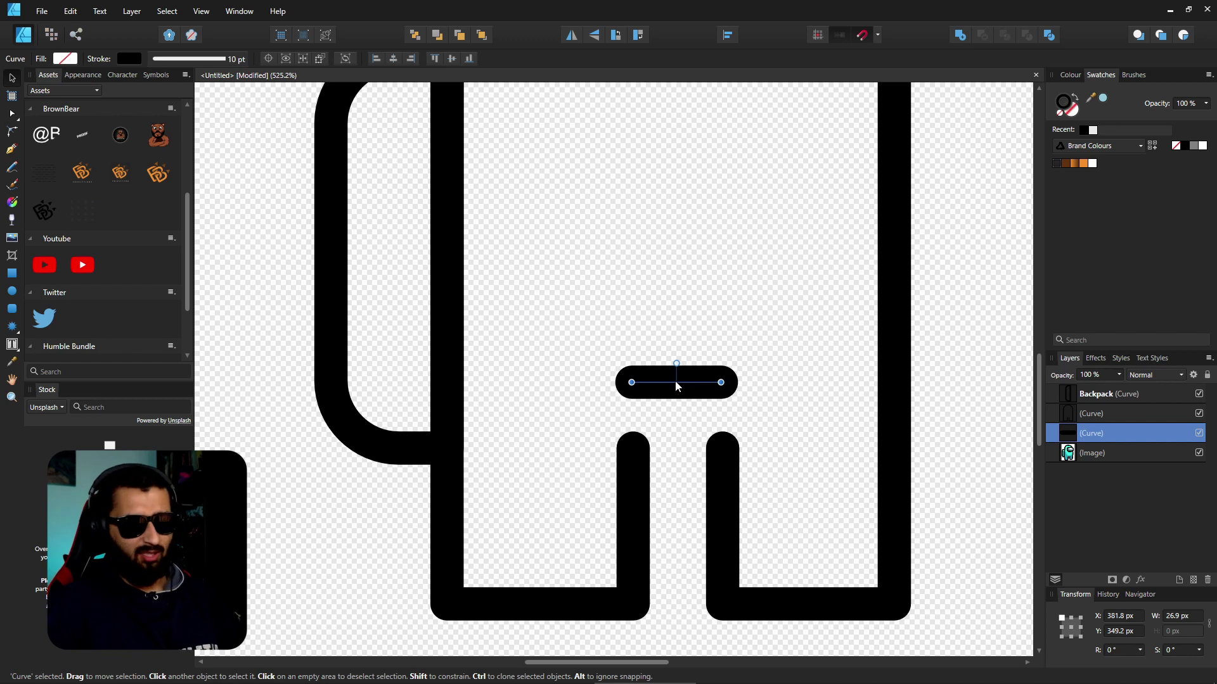
key(Delete)
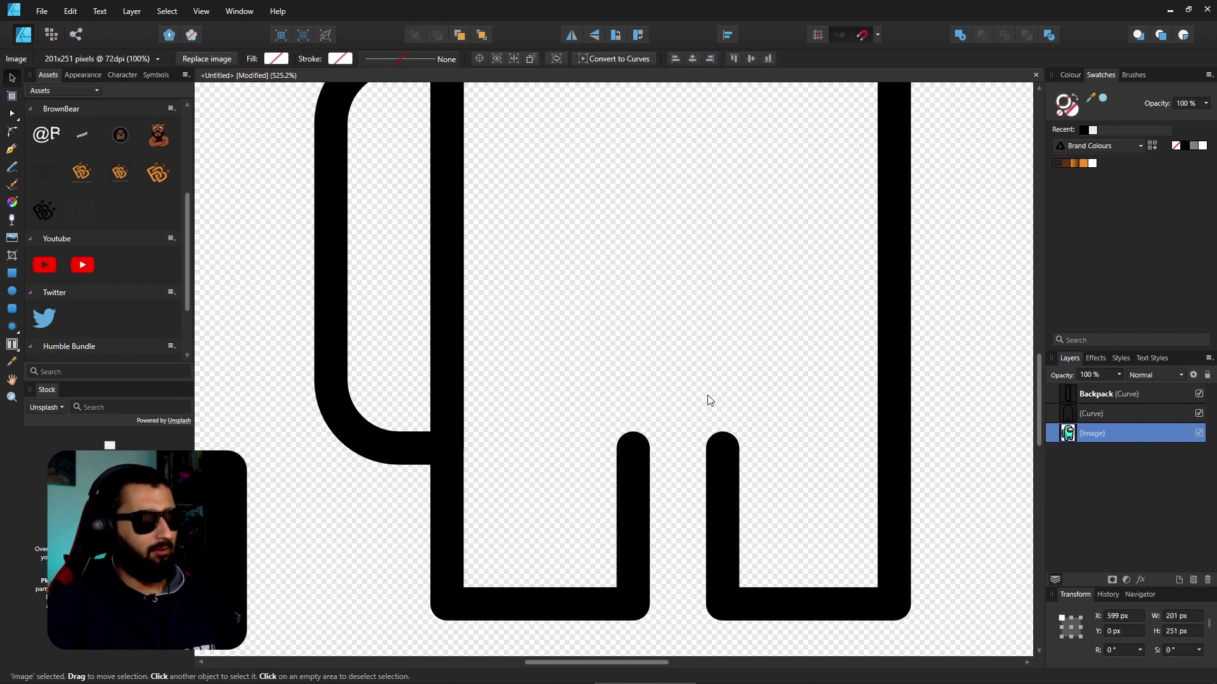
Step: Draw a Pen curve from above the right leg to the left leg's top, lowering its right end
click(12, 149)
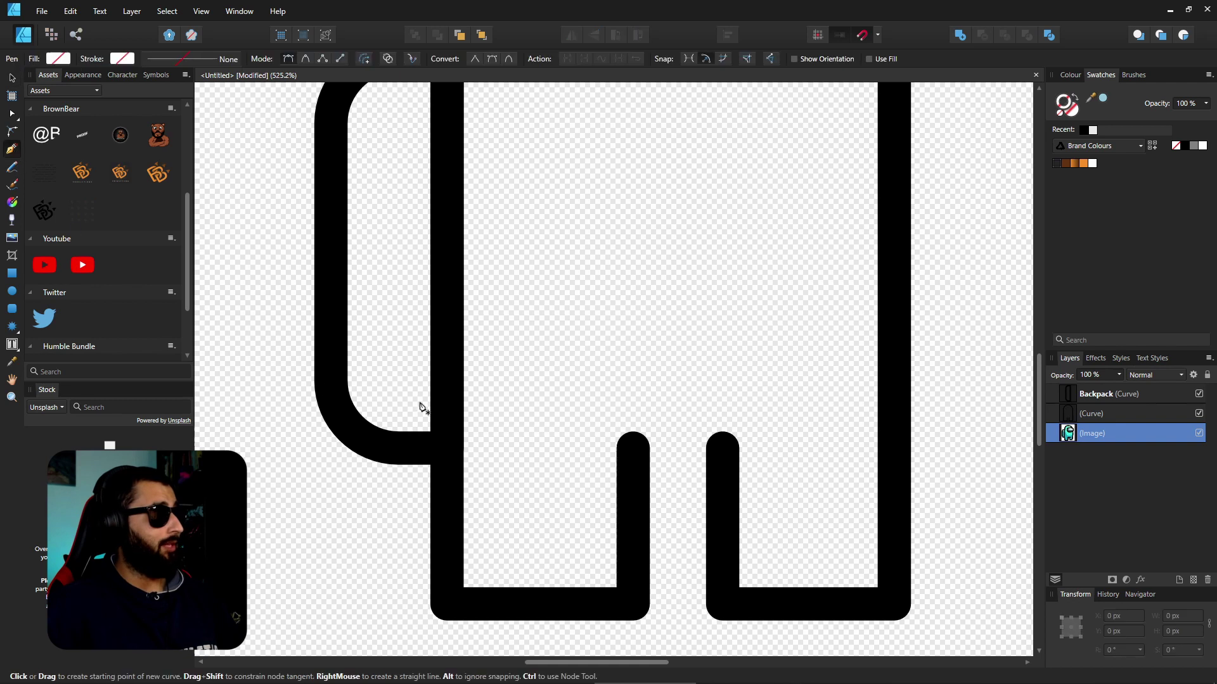
click(767, 376)
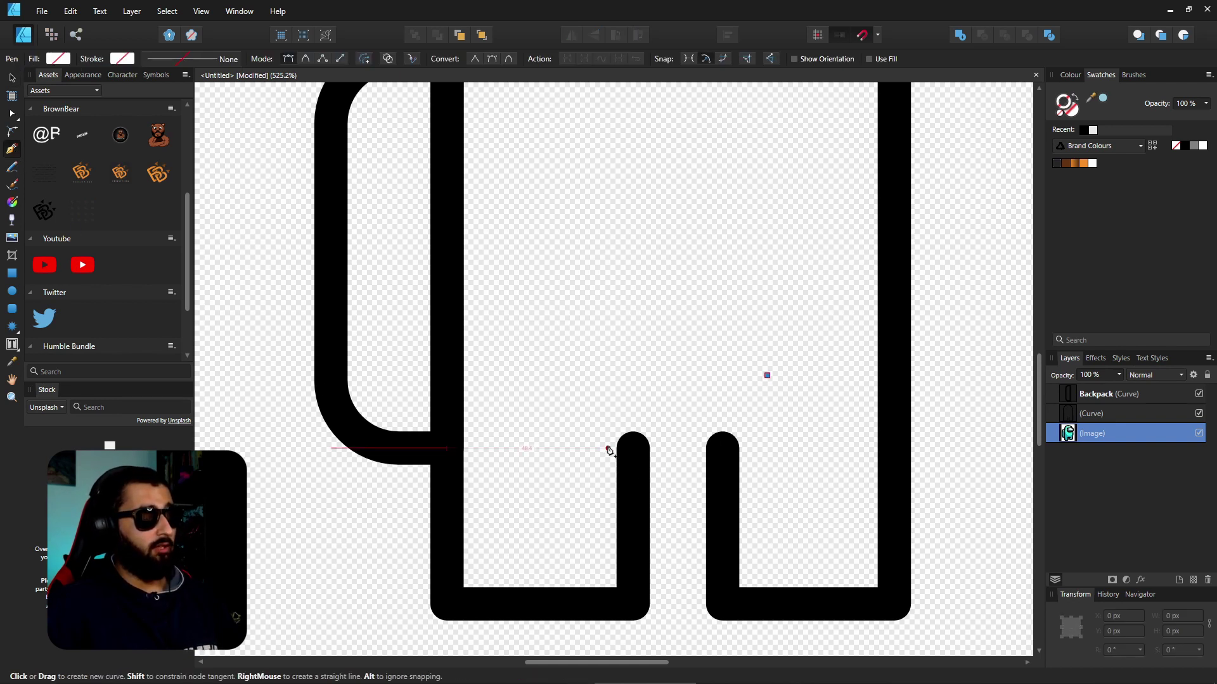
mouse_move(608, 448)
mouse_down()
mouse_move(326, 448)
mouse_move(536, 449)
mouse_move(456, 443)
mouse_move(500, 442)
mouse_up()
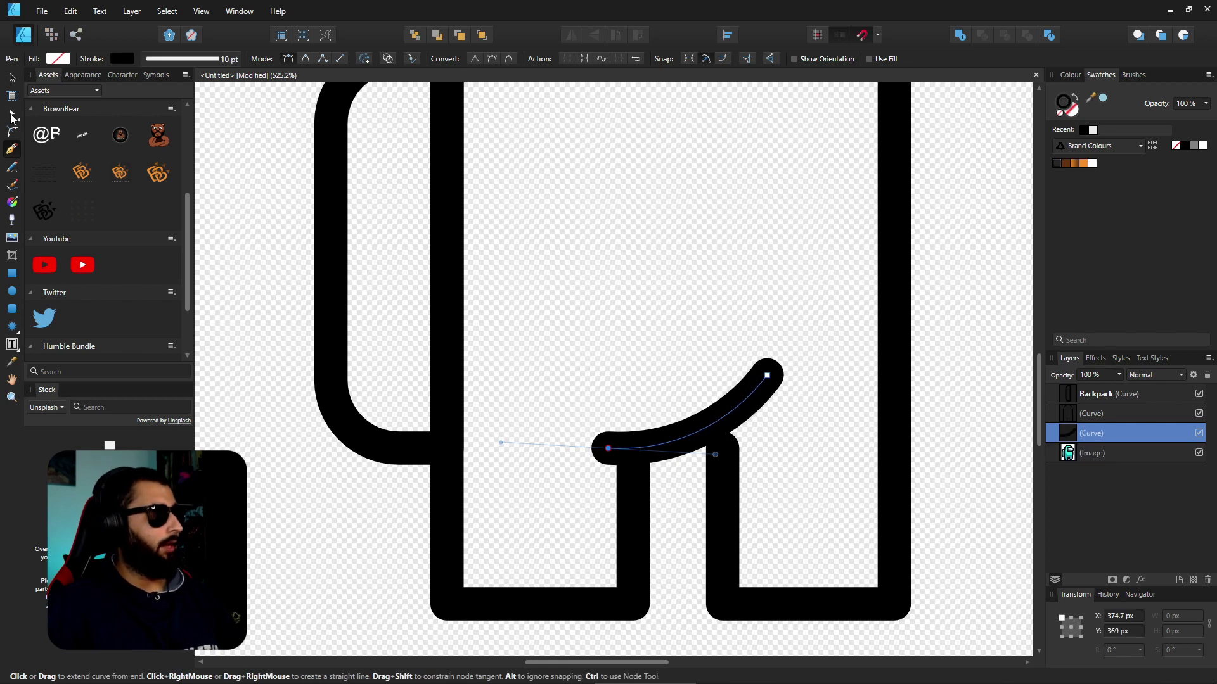
click(12, 115)
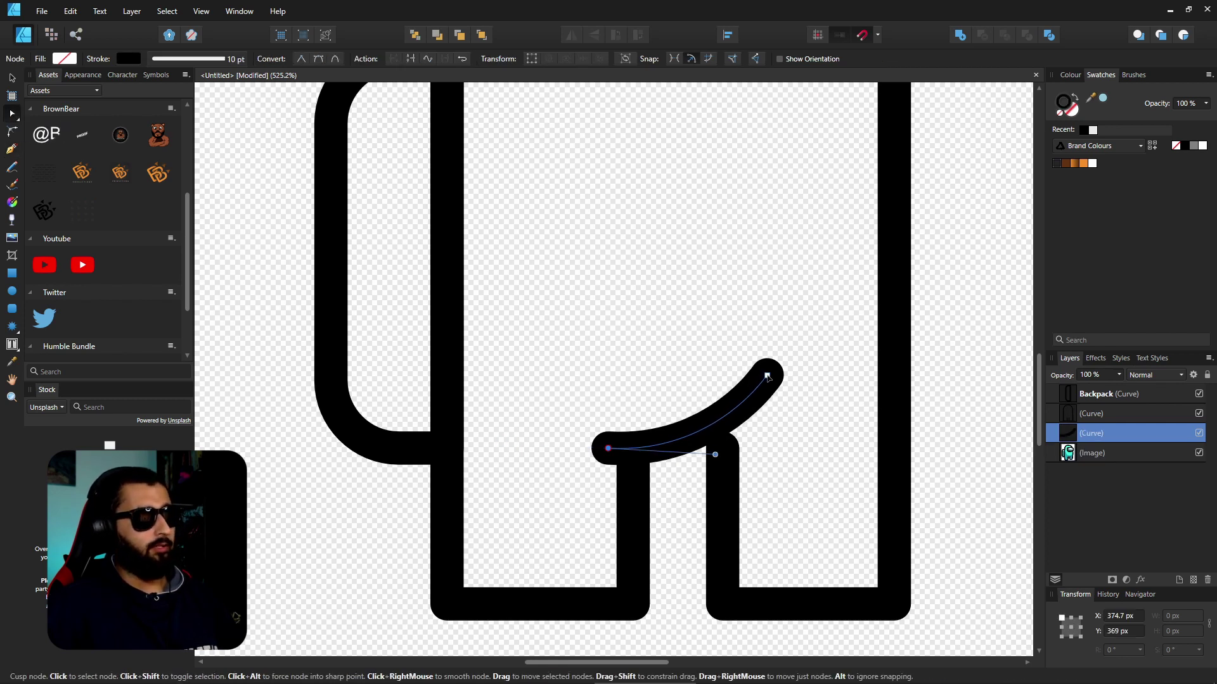
drag(768, 377, 769, 401)
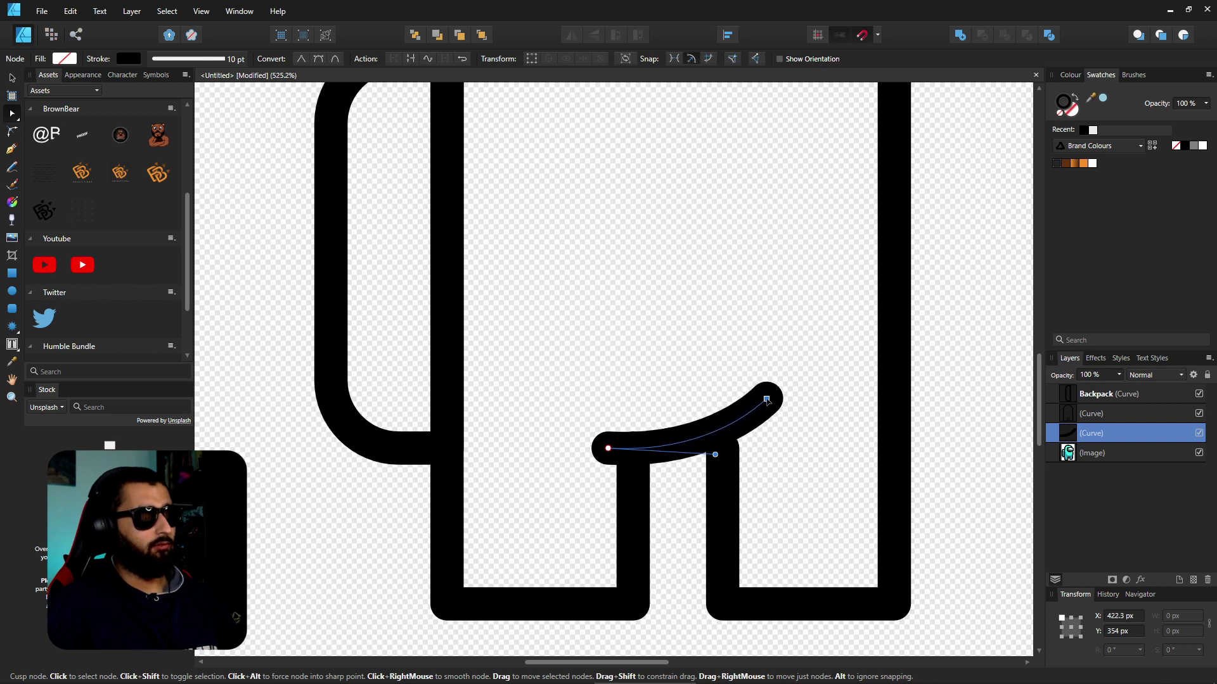
Step: Nudge the right leg's top node up and shift the curve's left end slightly right
click(726, 491)
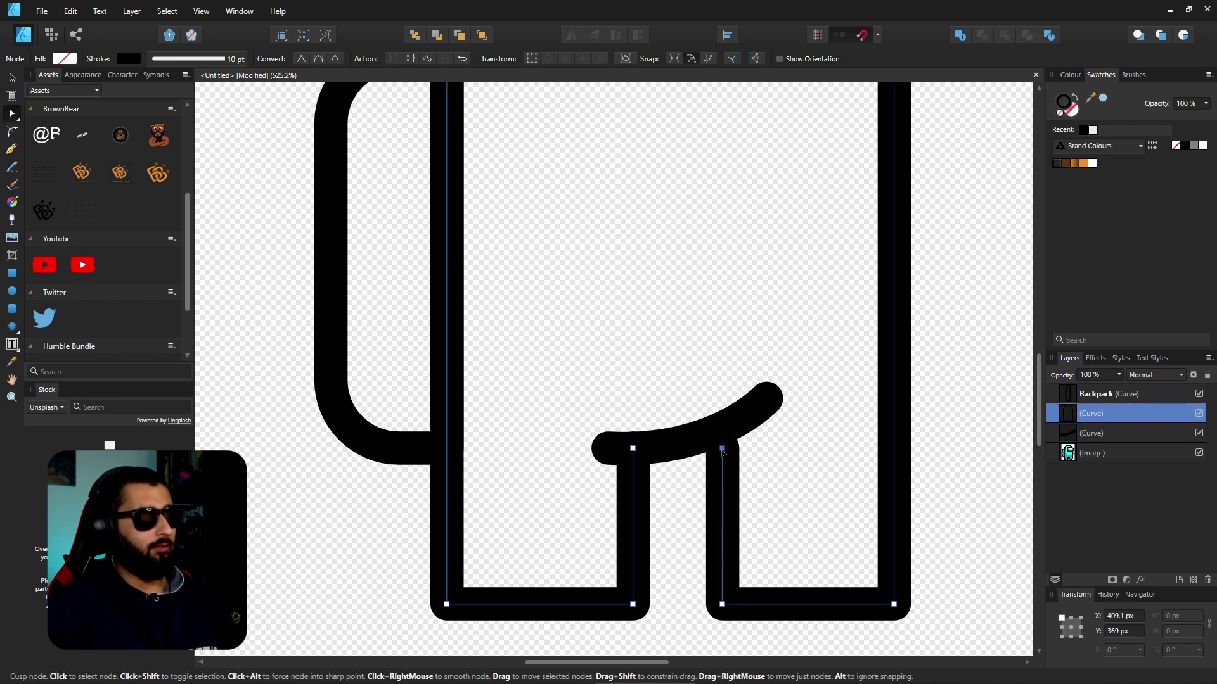
mouse_move(722, 450)
mouse_down()
mouse_move(740, 443)
mouse_move(710, 442)
mouse_move(728, 443)
mouse_move(724, 433)
mouse_up()
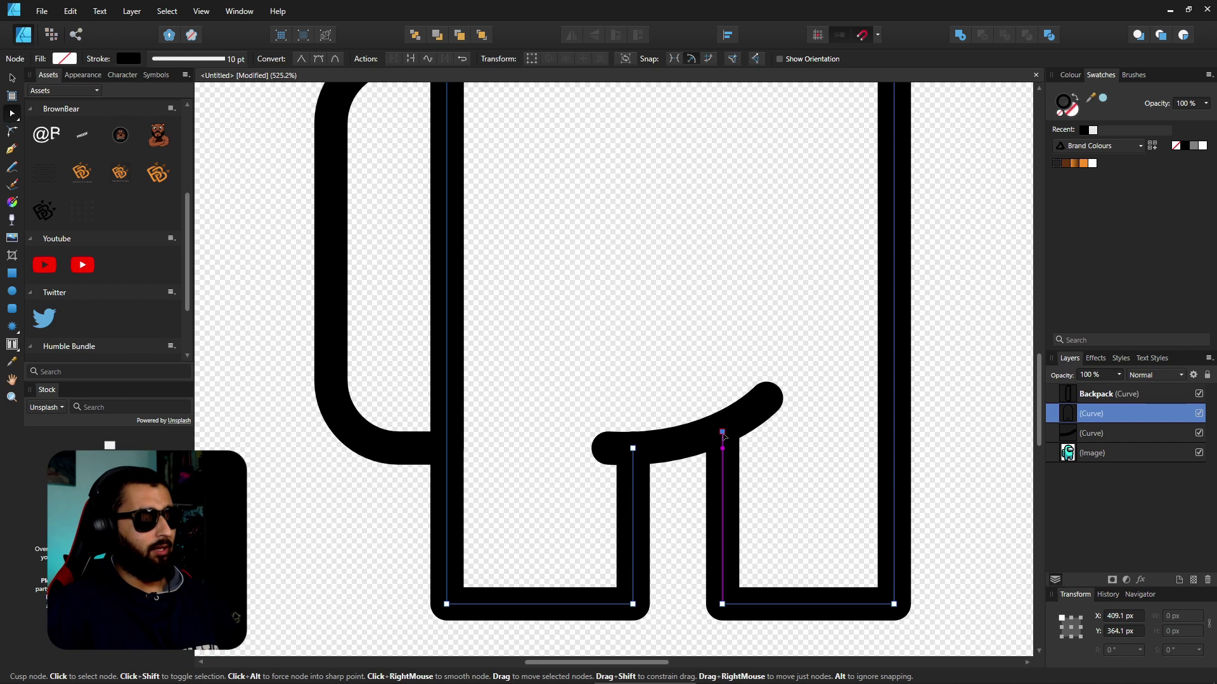
click(932, 421)
scroll(705, 483, down, 1)
scroll(705, 483, down, 6)
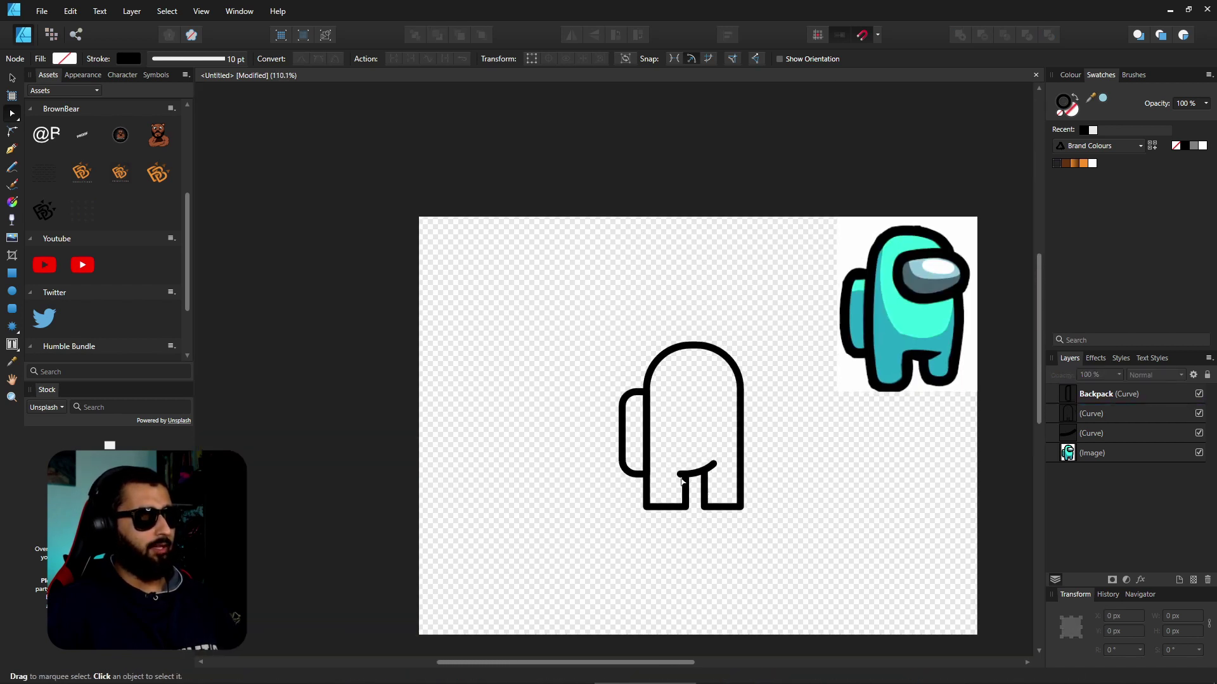
scroll(680, 480, up, 7)
click(679, 480)
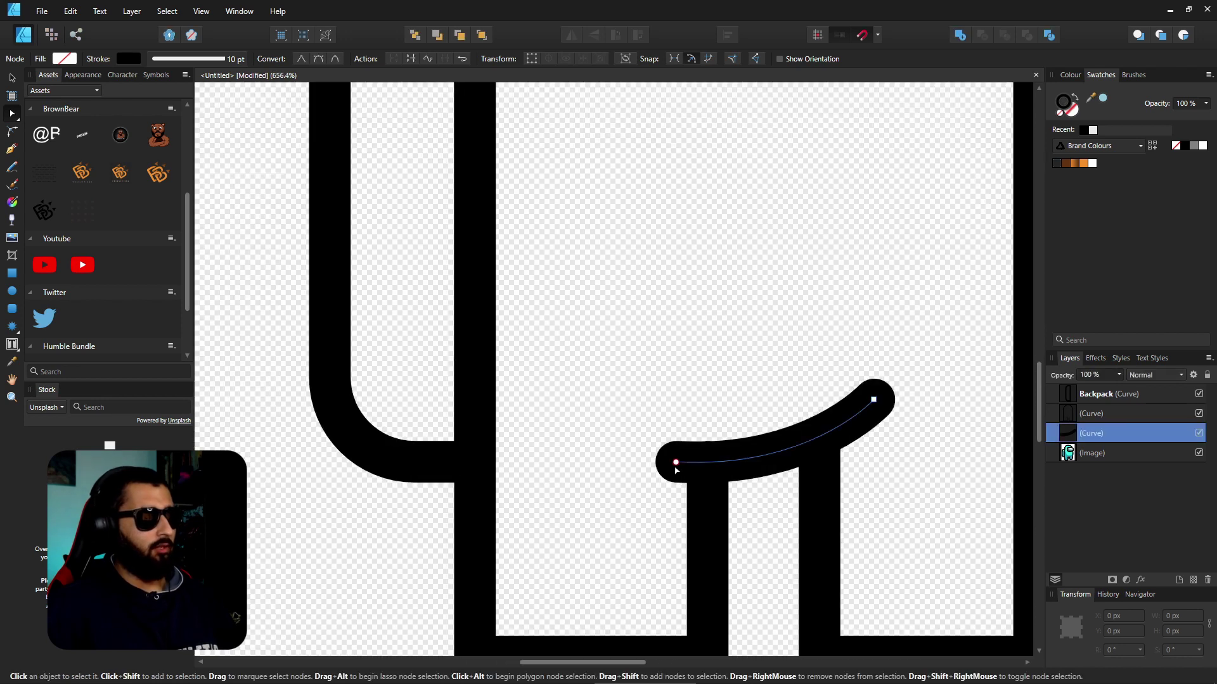
drag(678, 467, 699, 463)
mouse_move(834, 469)
mouse_down()
mouse_move(562, 462)
mouse_move(834, 469)
mouse_up()
click(769, 503)
scroll(706, 550, down, 5)
Step: Round the four bottom foot corners of the body outline to a 16 px radius
scroll(704, 550, down, 2)
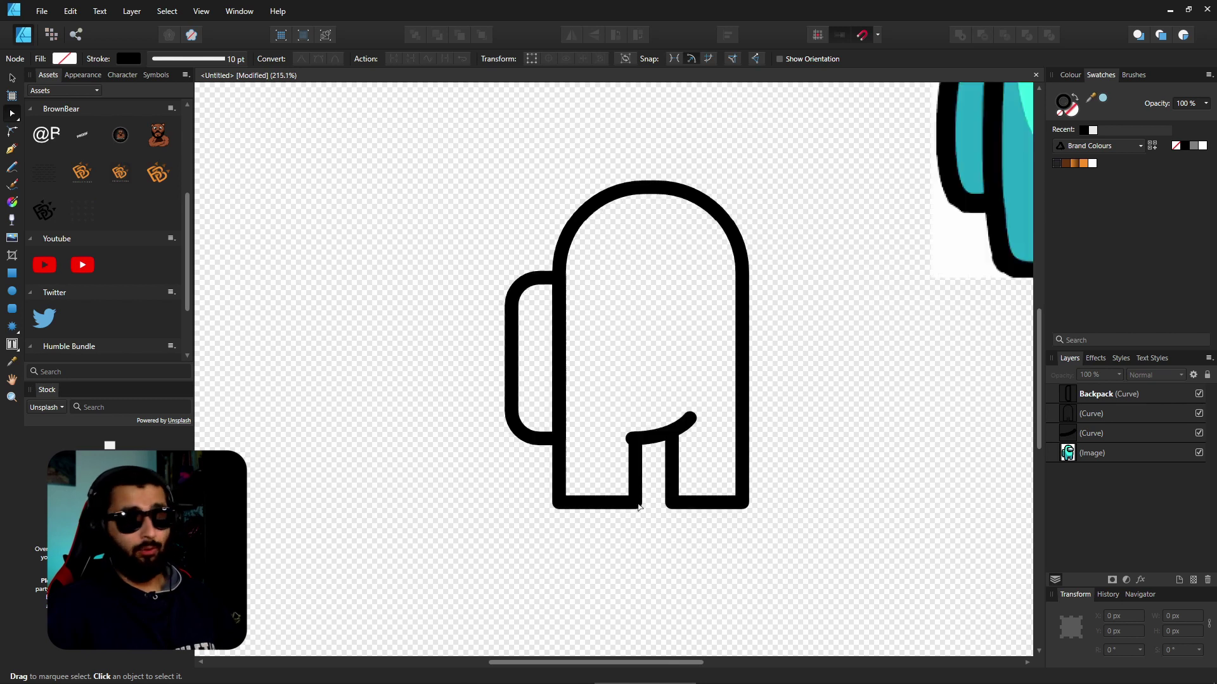
click(637, 505)
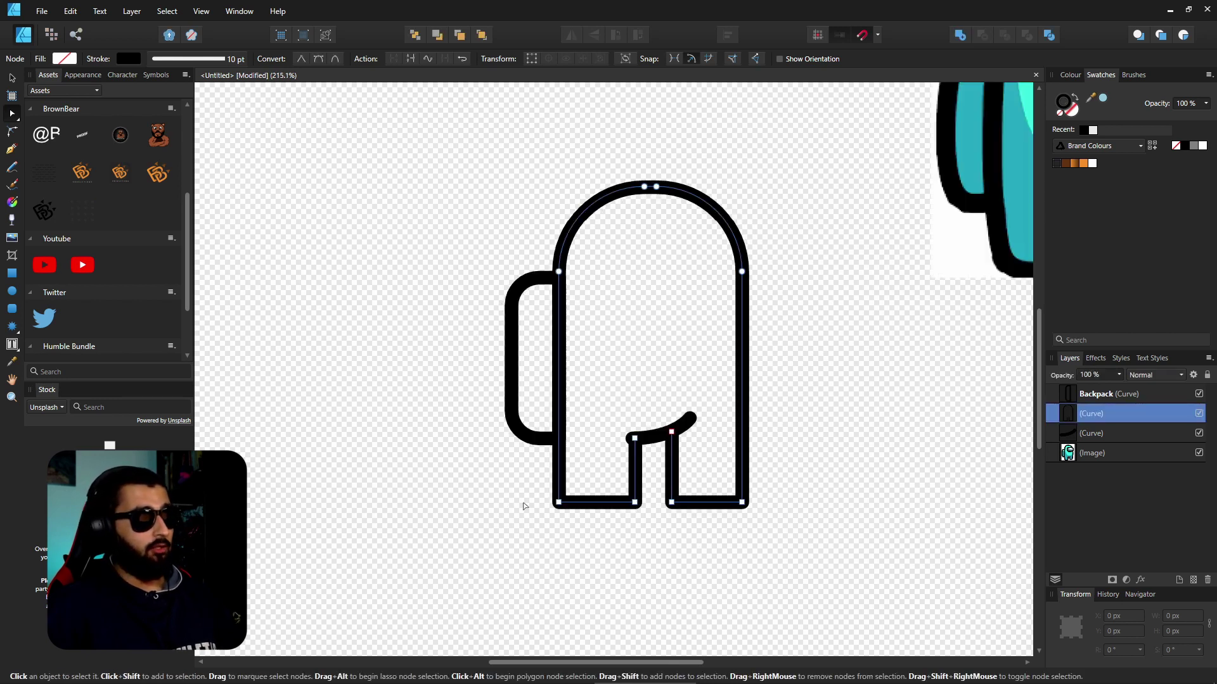
drag(502, 487, 792, 537)
click(12, 135)
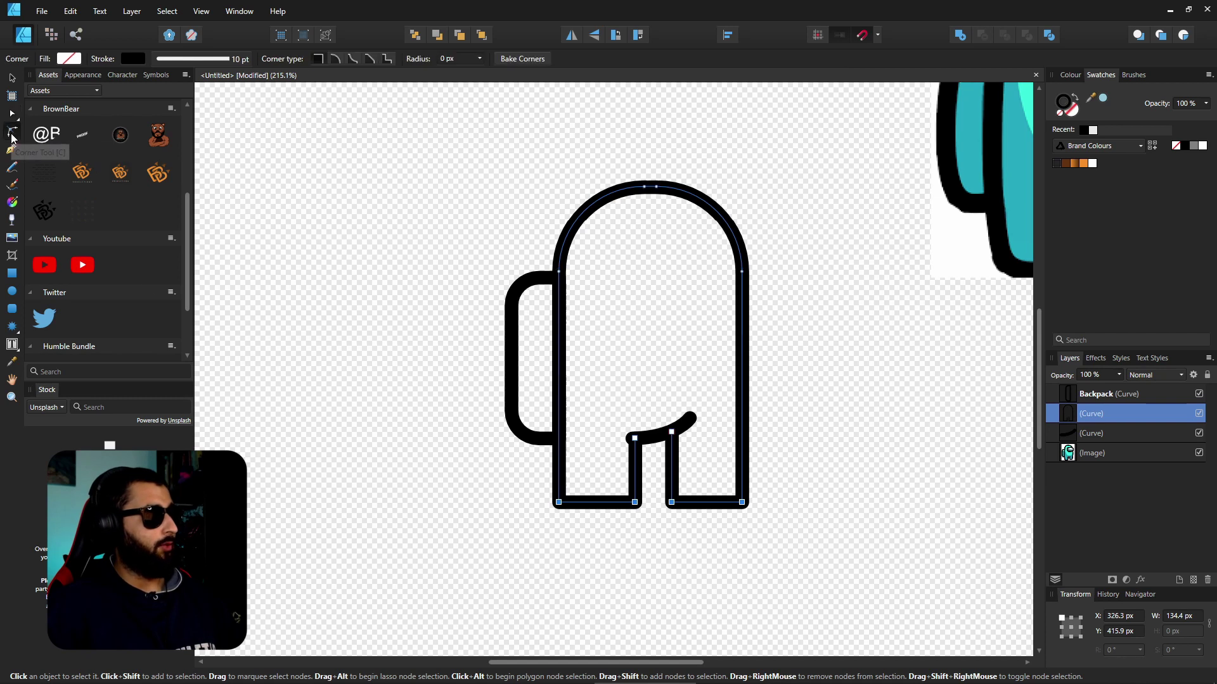
drag(559, 503, 582, 483)
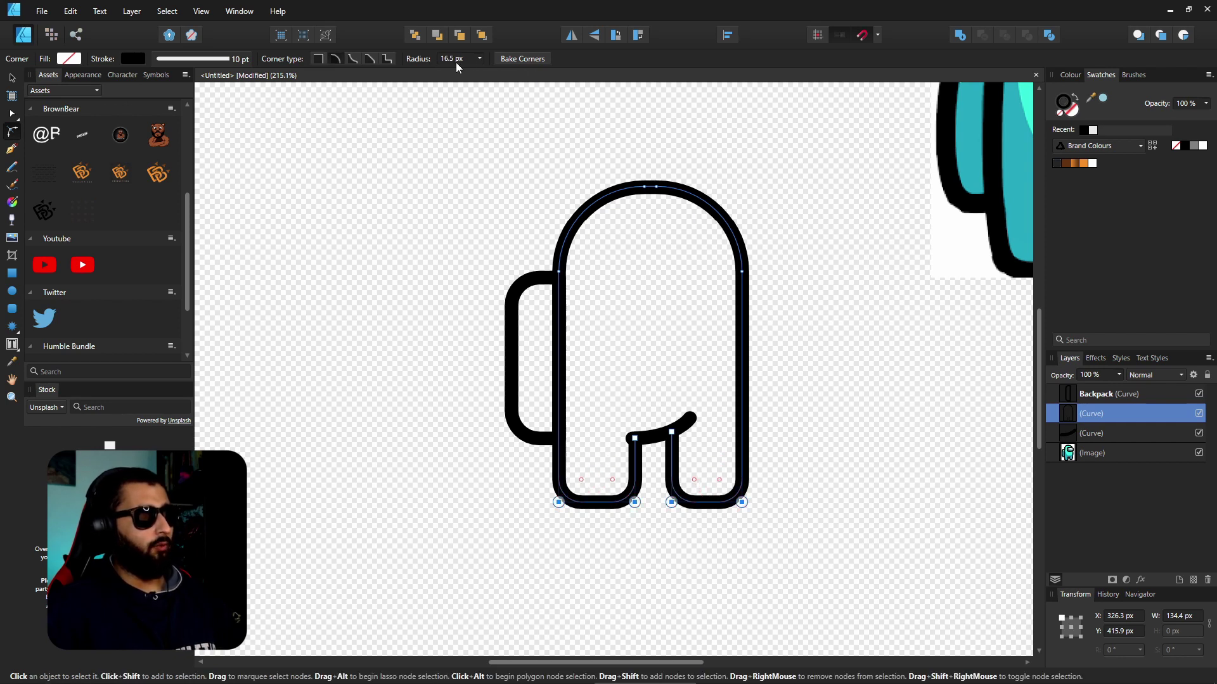
click(479, 59)
mouse_move(483, 75)
mouse_down()
mouse_move(505, 74)
mouse_move(470, 79)
mouse_move(482, 79)
mouse_up()
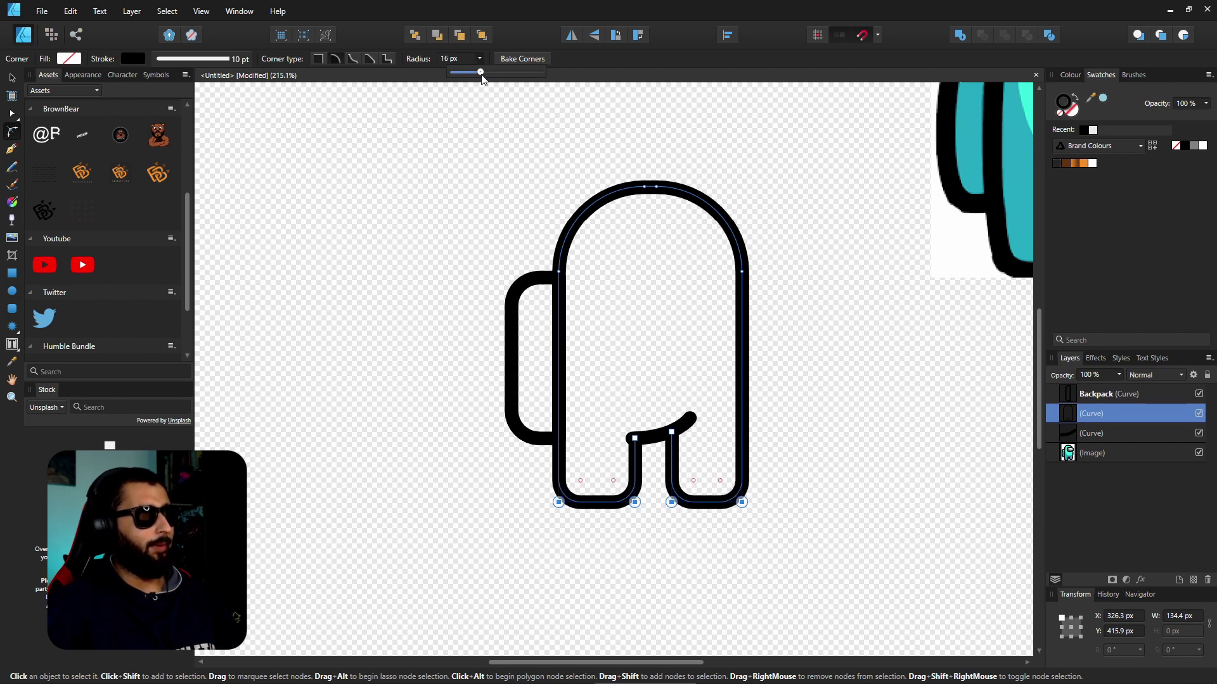
key(v)
click(457, 611)
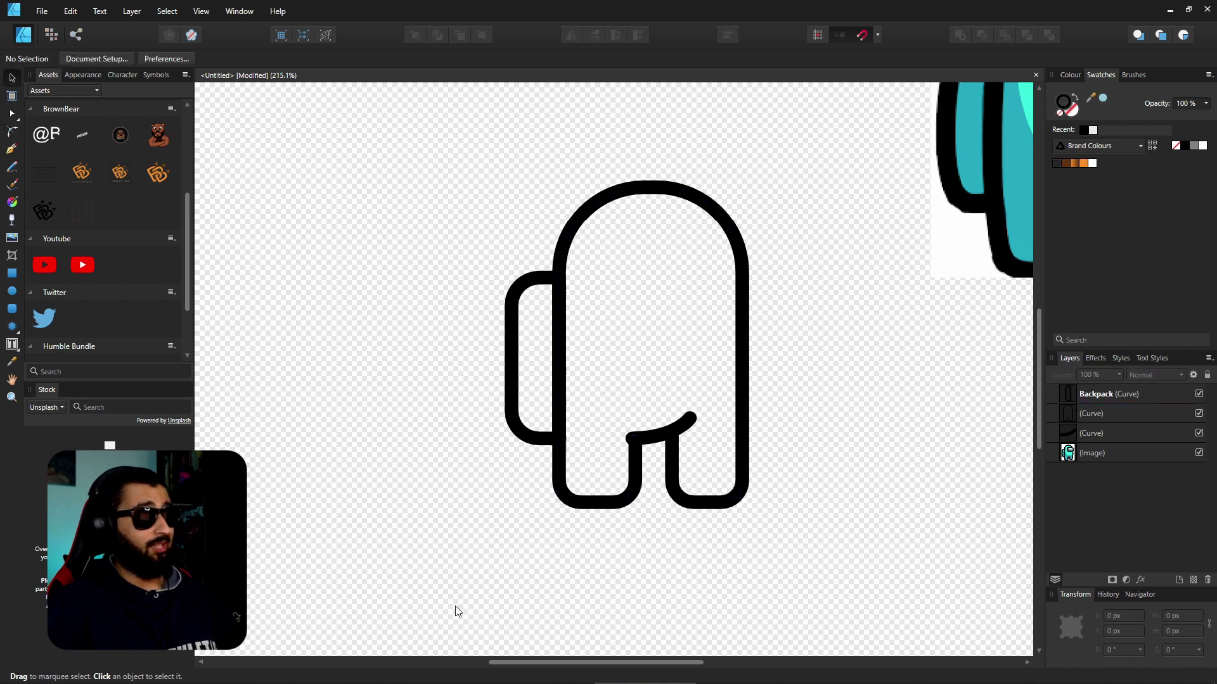
Step: Draw a visor rectangle over the head with rounded corners at 50% for a pill shape
scroll(793, 521, up, 2)
scroll(827, 515, right, 2)
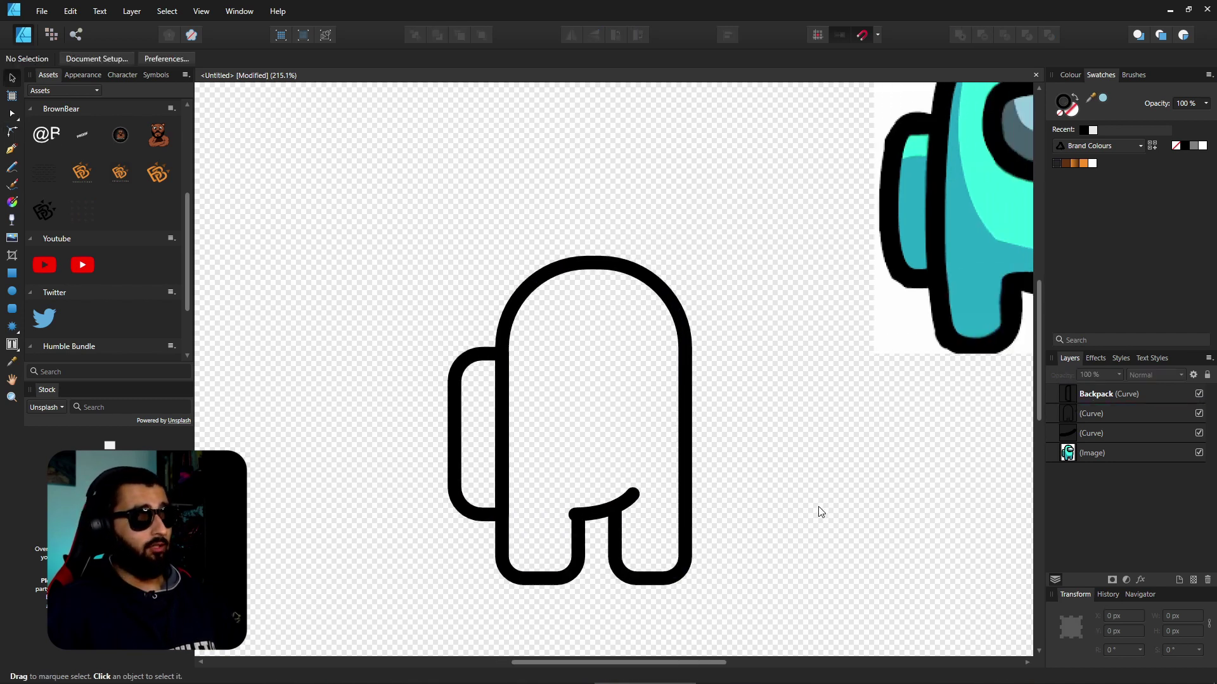
scroll(818, 507, right, 3)
scroll(818, 507, up, 2)
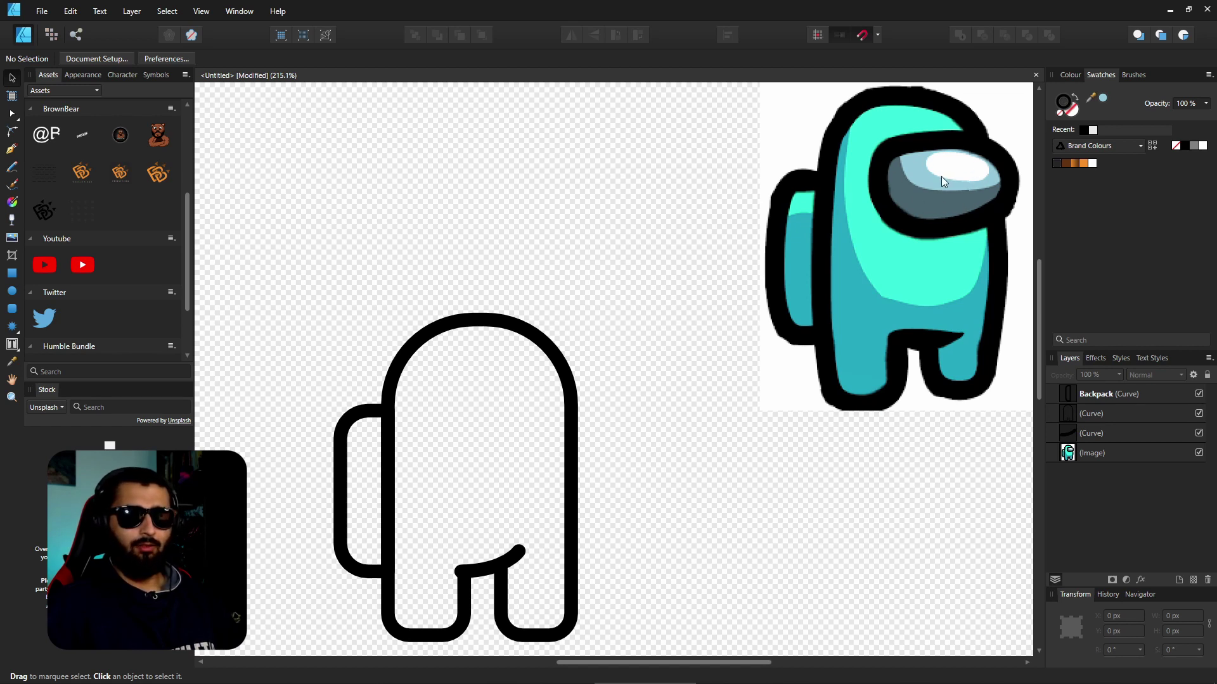
scroll(680, 442, down, 1)
scroll(680, 442, left, 1)
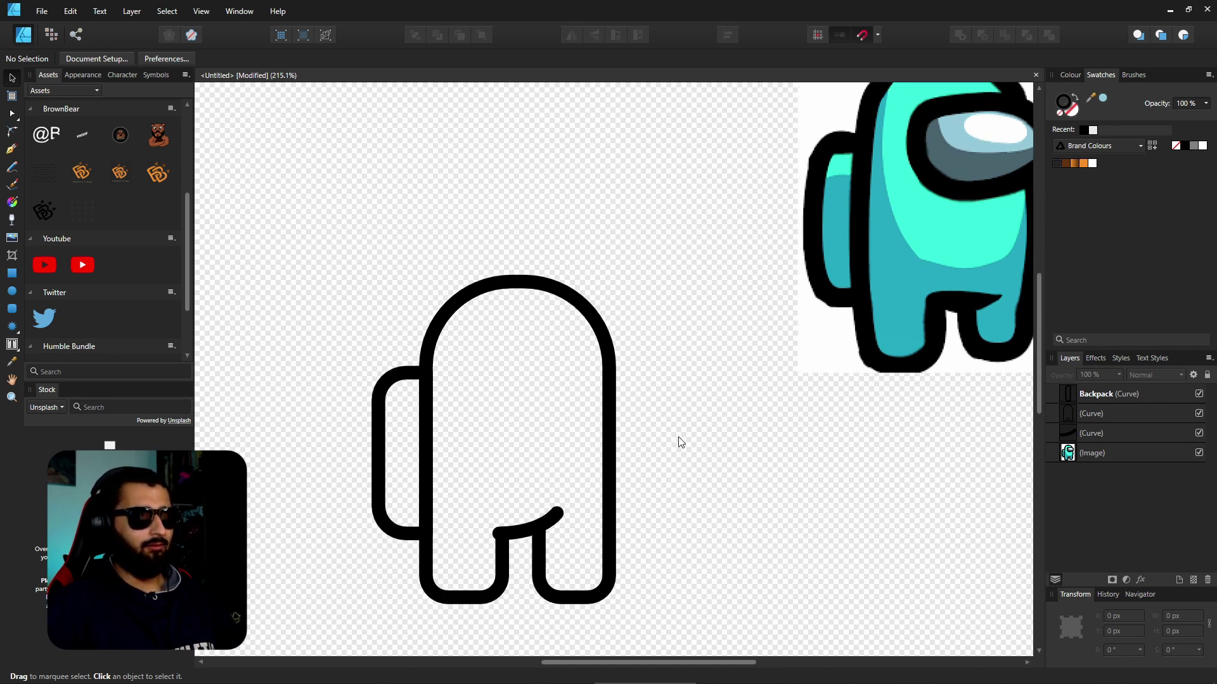
scroll(950, 215, up, 1)
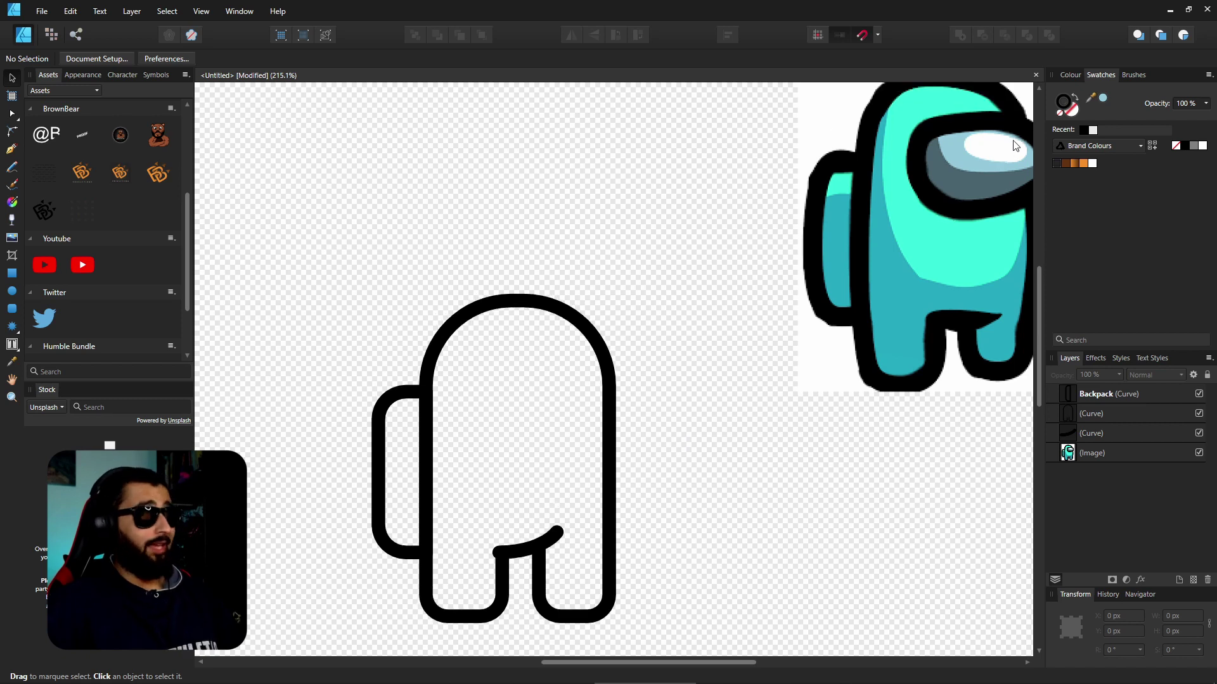
click(12, 273)
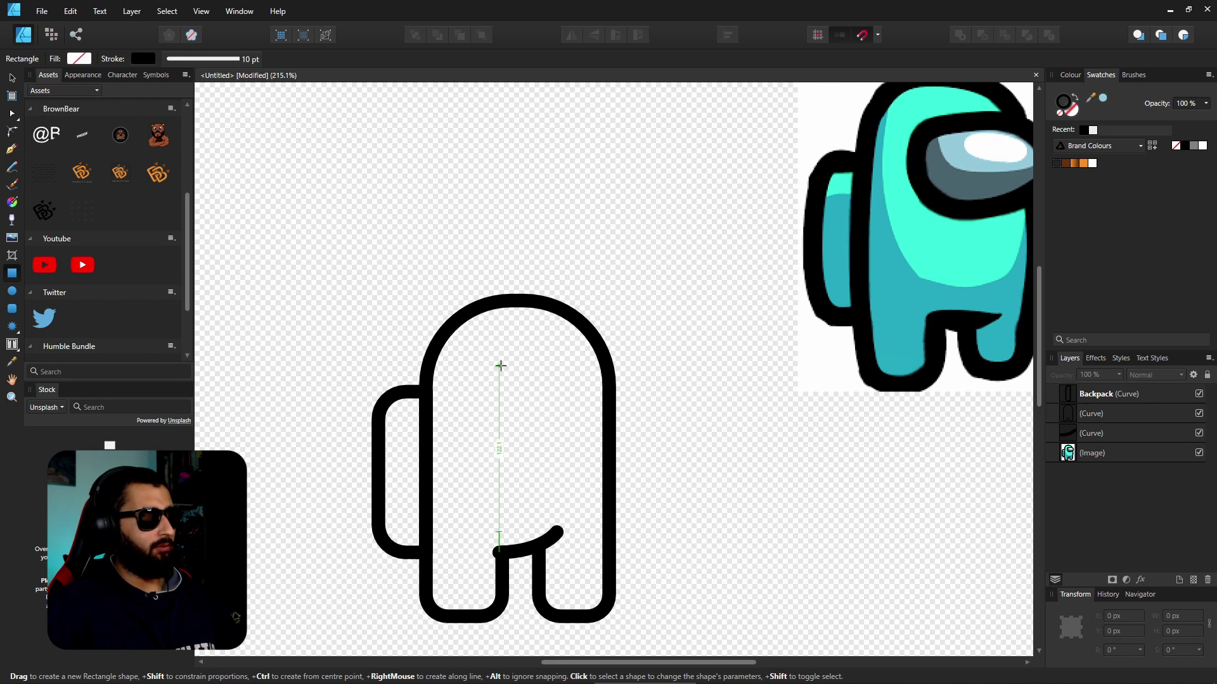
drag(499, 365, 630, 435)
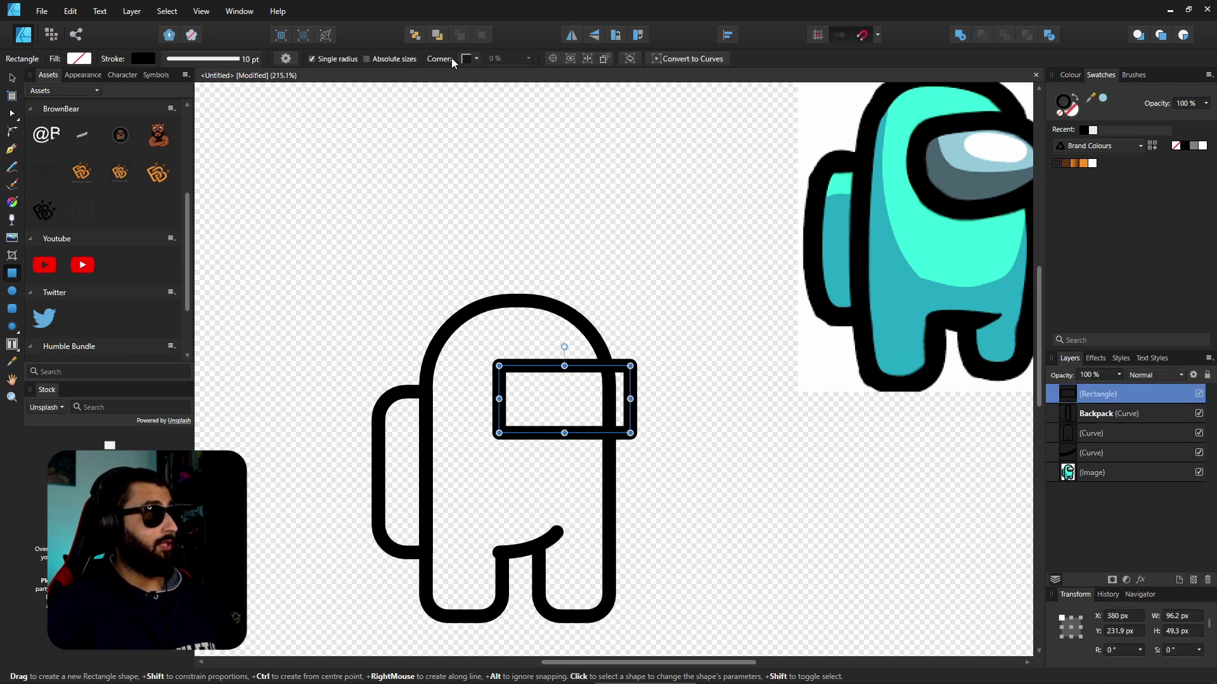
click(475, 58)
click(484, 89)
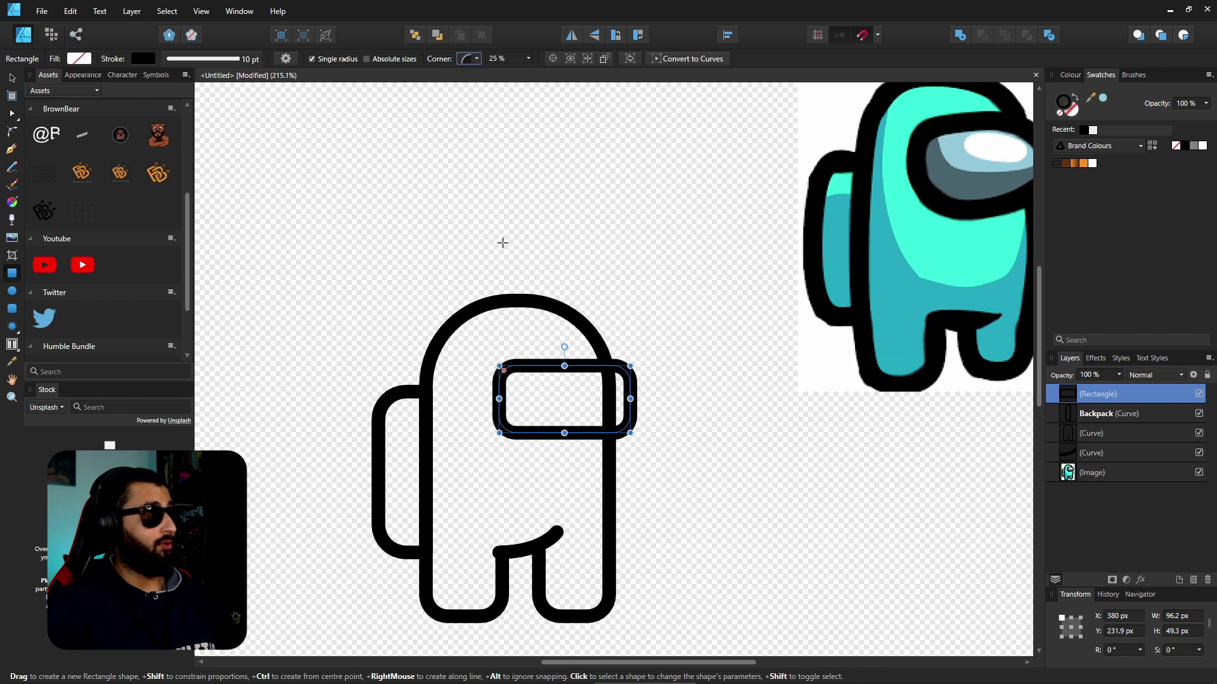
drag(527, 55, 578, 90)
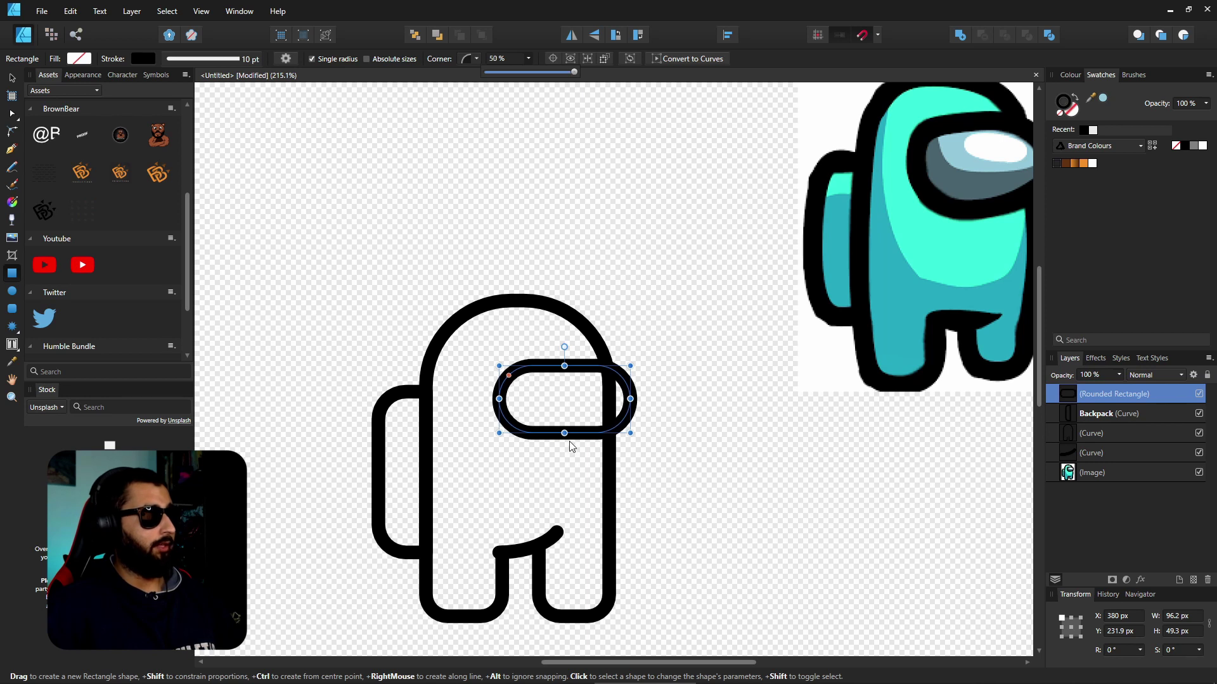
Step: Resize the visor to about 97 × 54 px, slightly taller and extended left
click(11, 77)
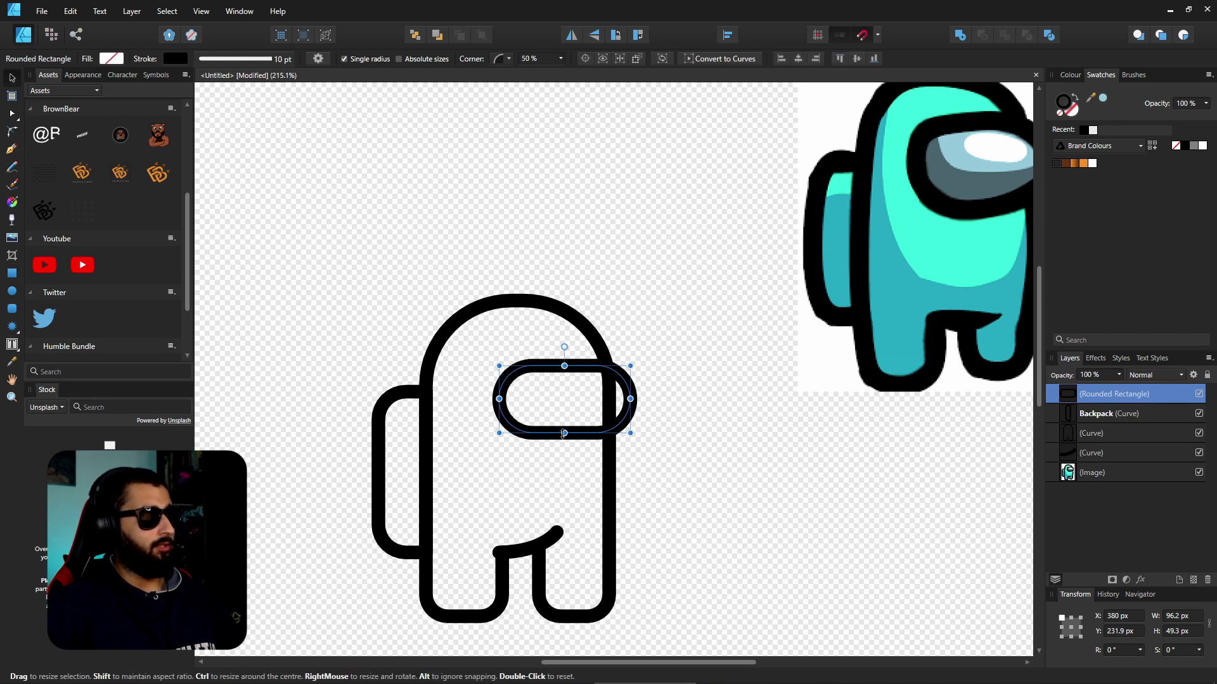
drag(564, 433, 564, 438)
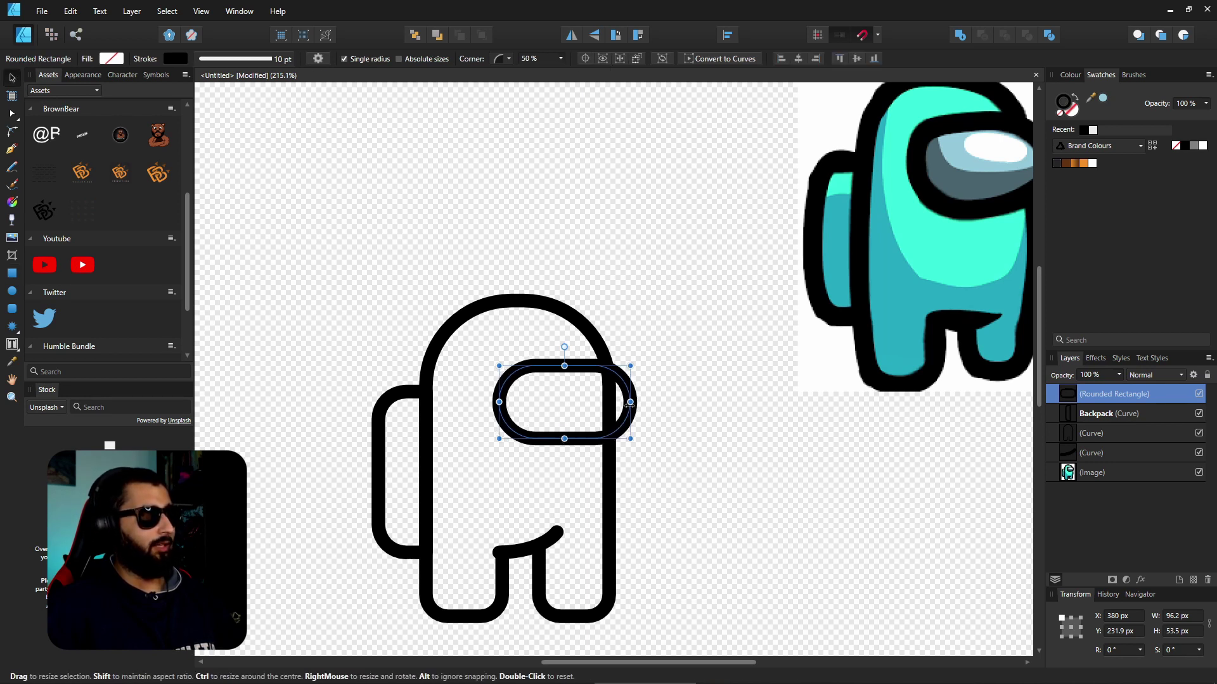
drag(629, 401, 619, 401)
drag(499, 401, 486, 401)
click(705, 499)
scroll(462, 538, down, 2)
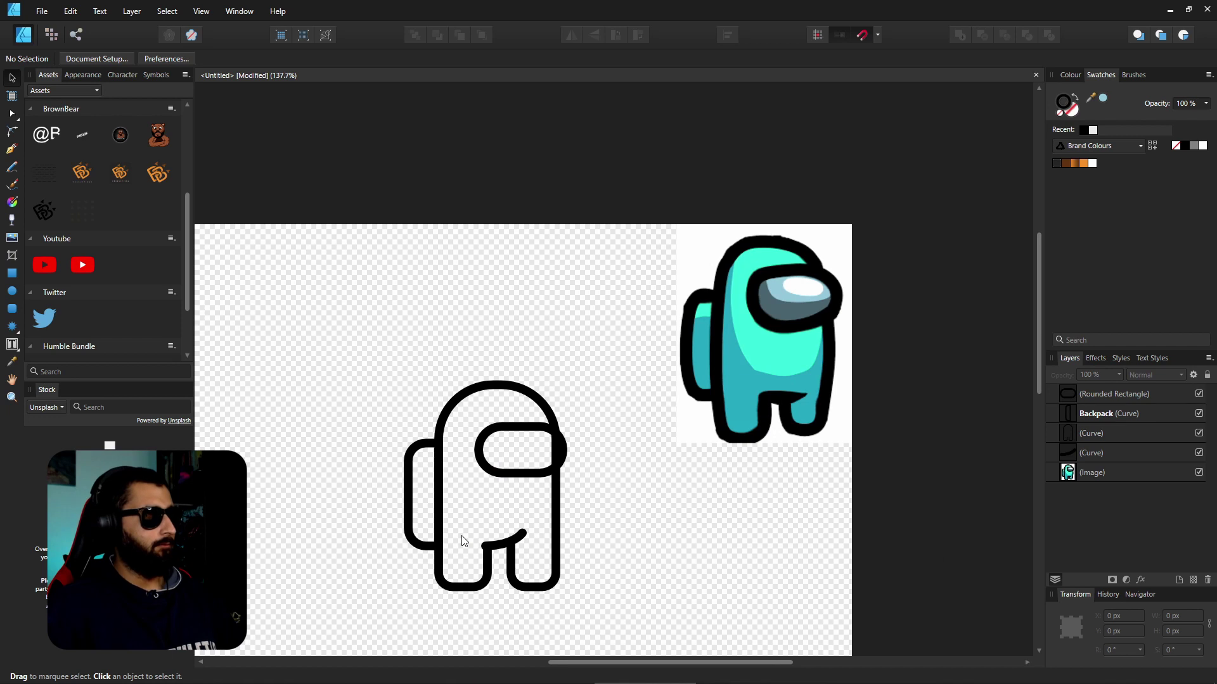
scroll(610, 523, left, 2)
scroll(678, 501, down, 1)
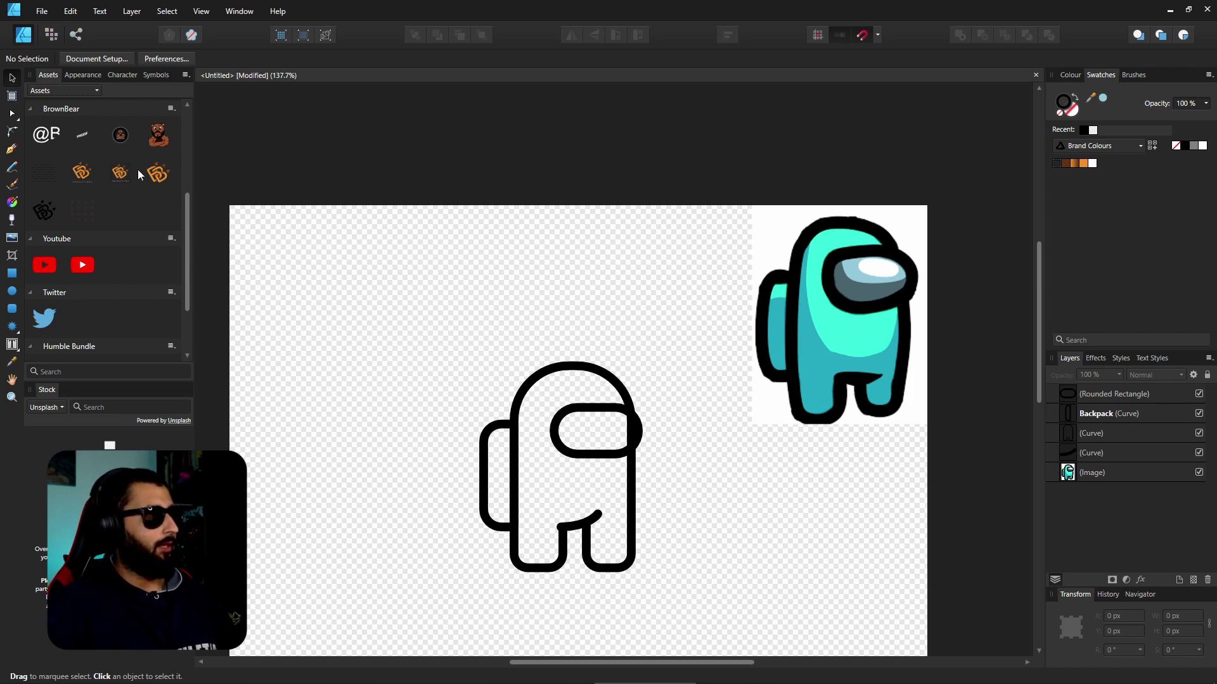
Step: Drag the body outline's right shoulder node down along the right edge
click(16, 114)
click(609, 380)
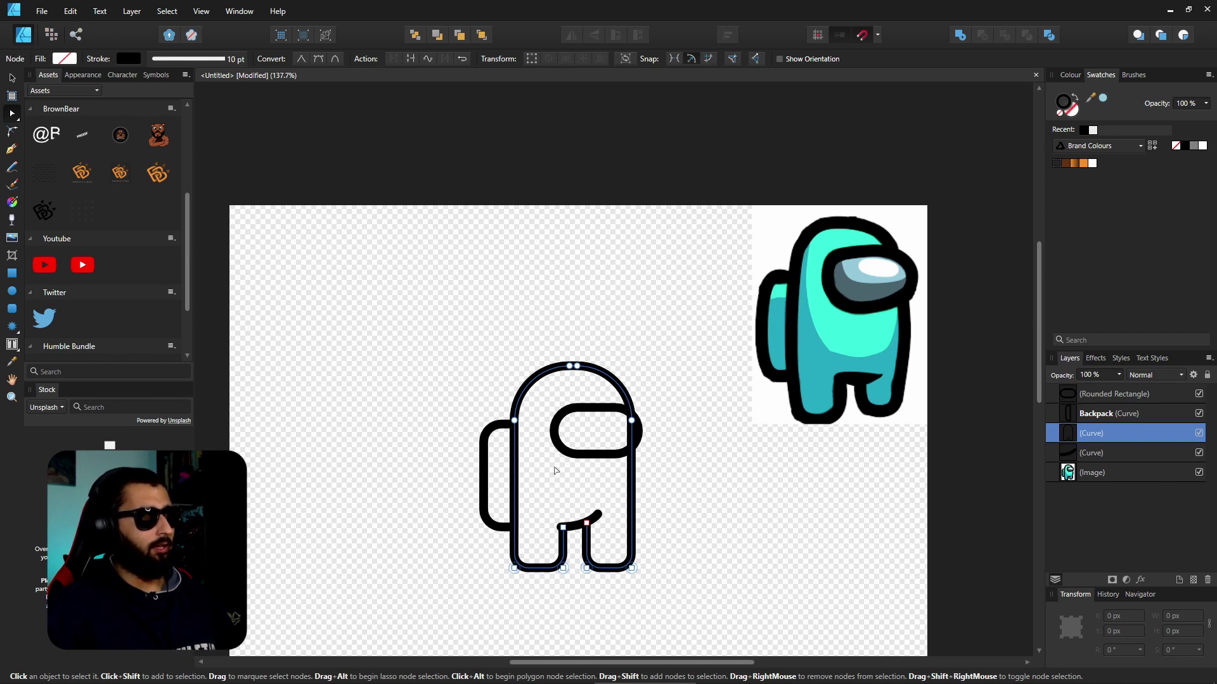
scroll(556, 470, up, 3)
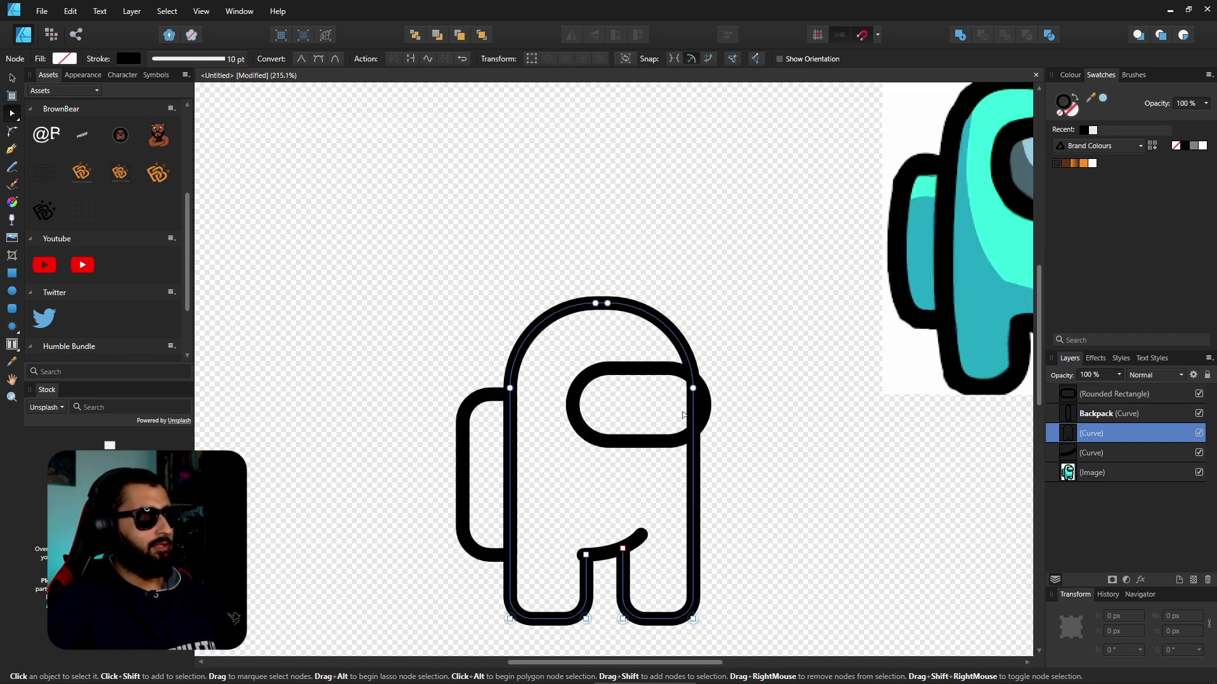
click(693, 387)
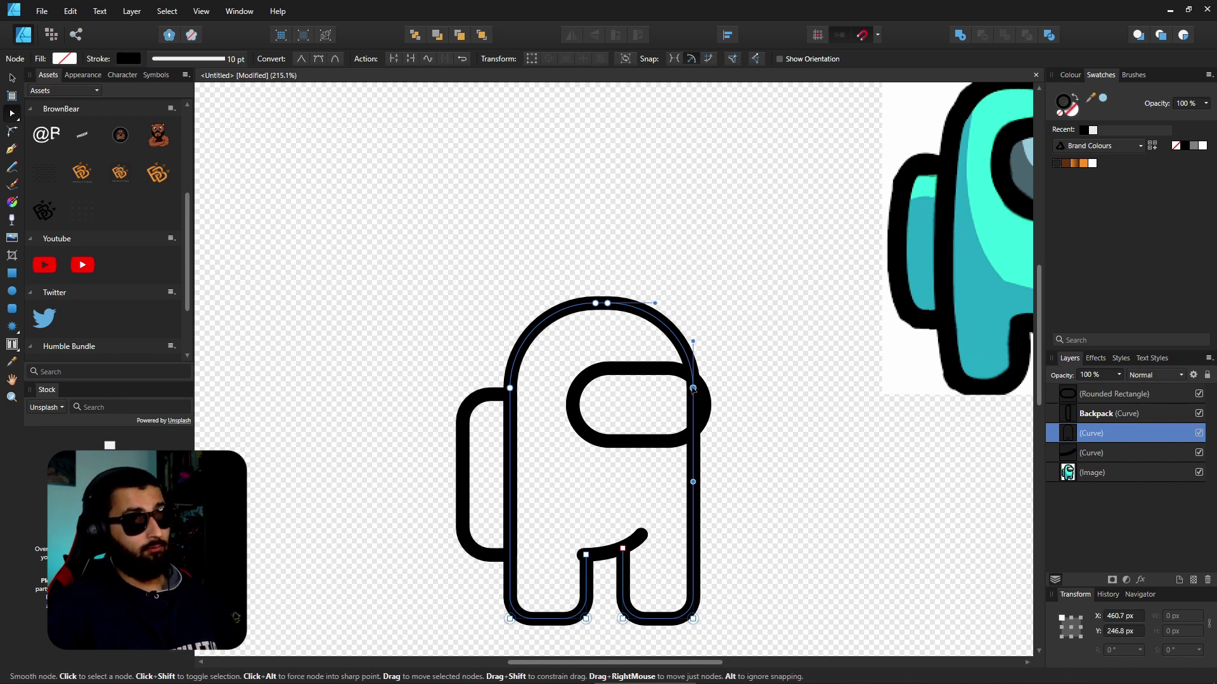
drag(692, 389, 692, 411)
scroll(746, 475, right, 5)
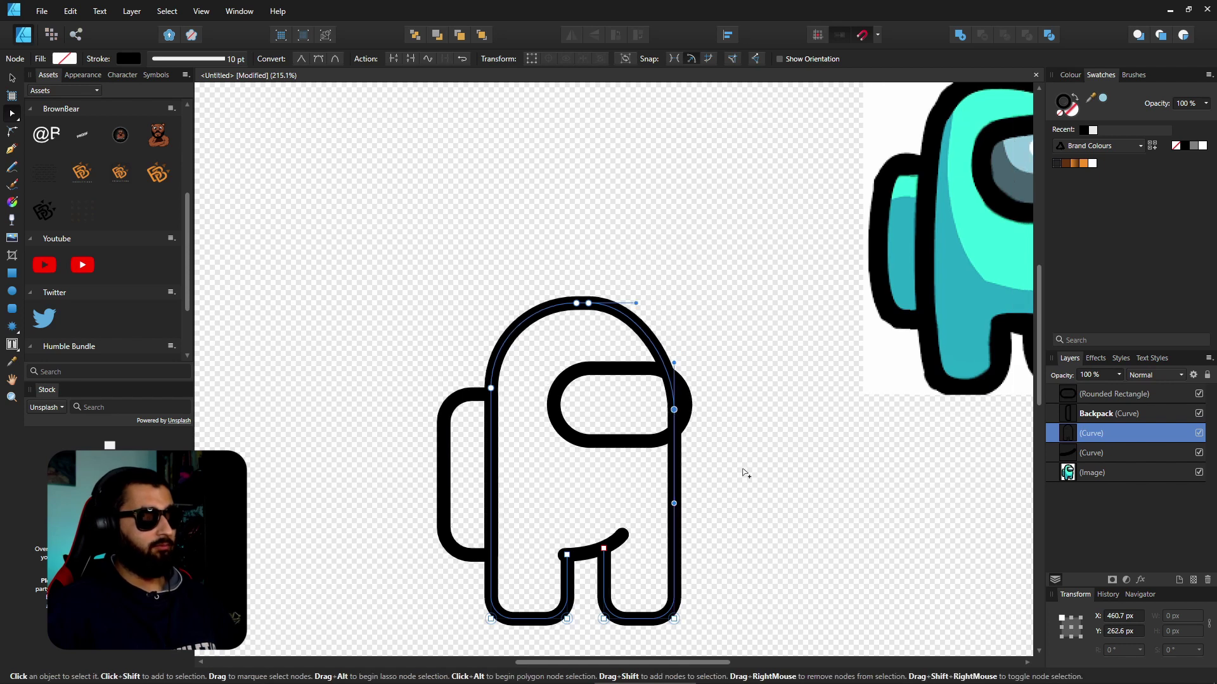
Step: Add a node on the body's right edge and pull it slightly outward
key(Escape)
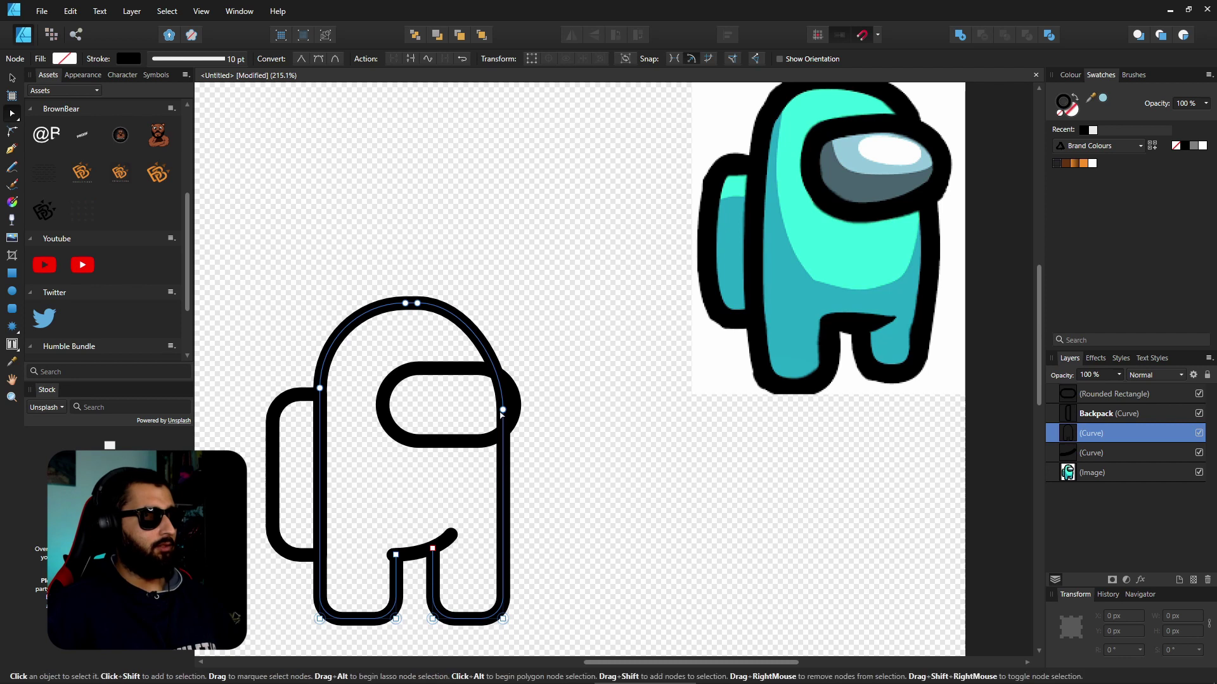
click(504, 503)
drag(503, 504, 517, 507)
click(544, 631)
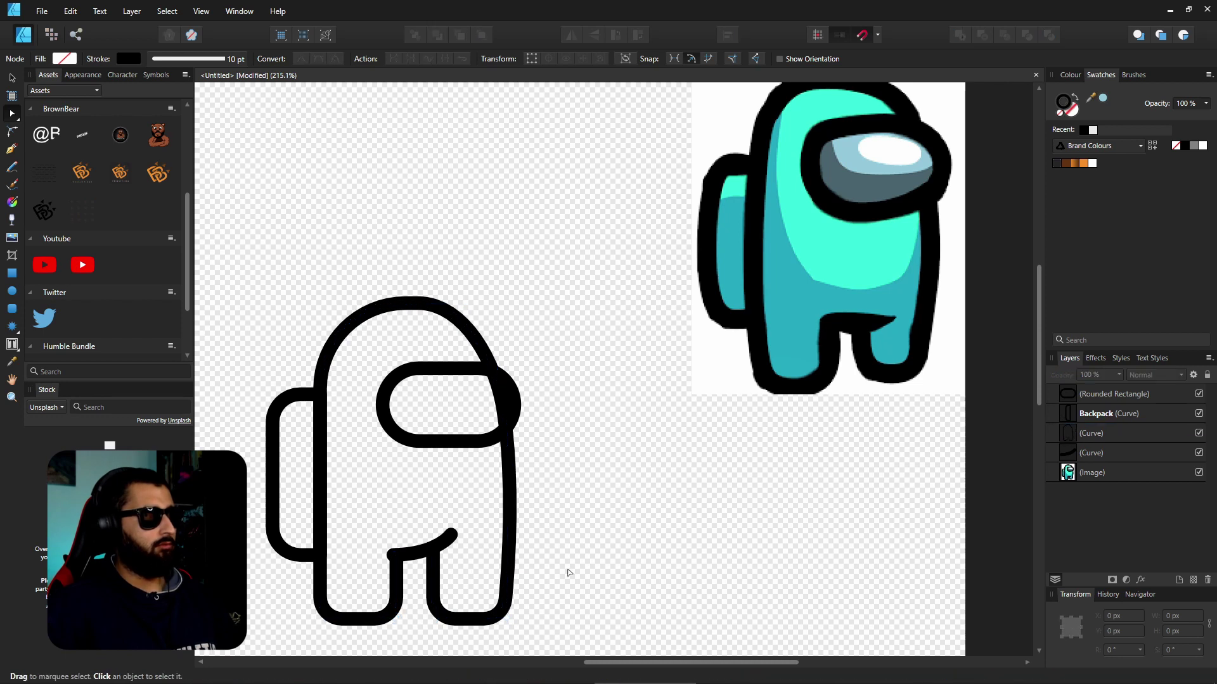
Step: Rename the body curve layer to 'Body'
scroll(716, 552, down, 3)
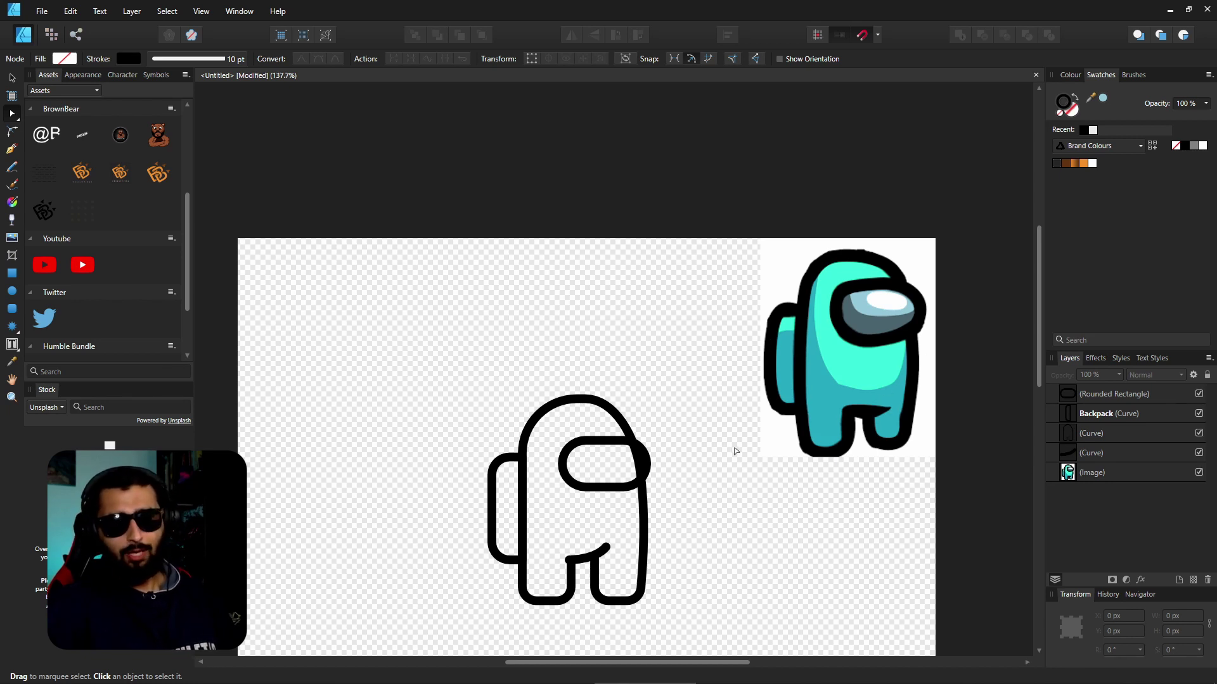
scroll(567, 557, up, 1)
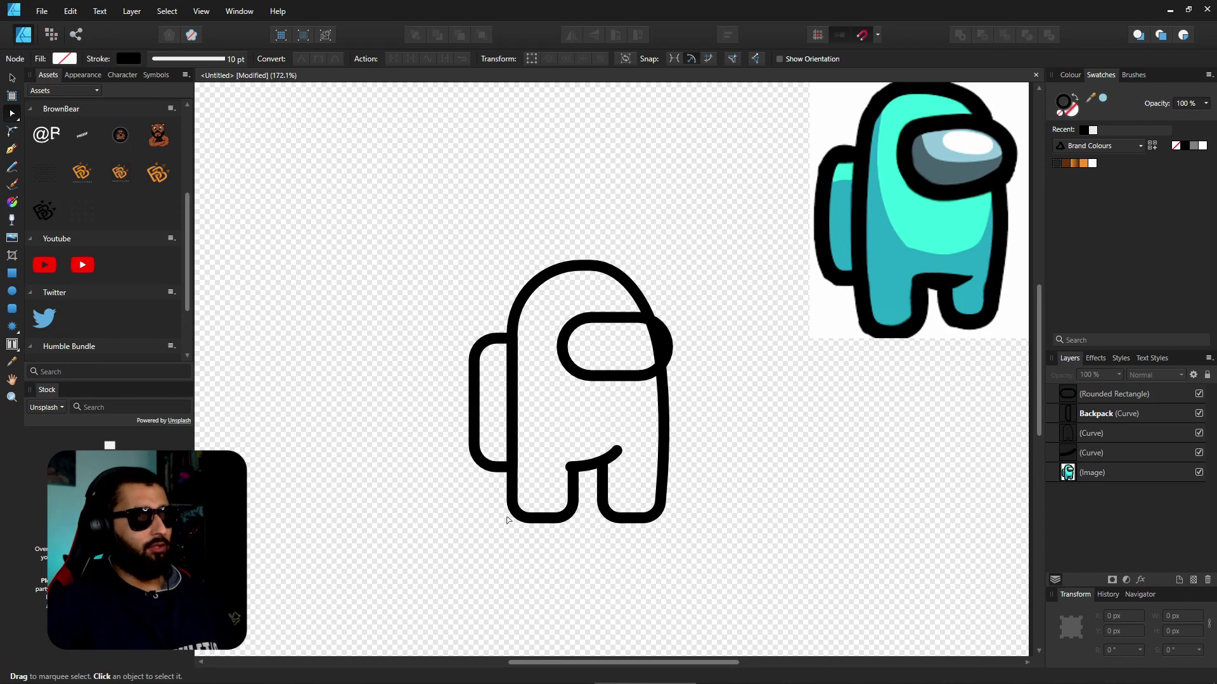
click(1079, 436)
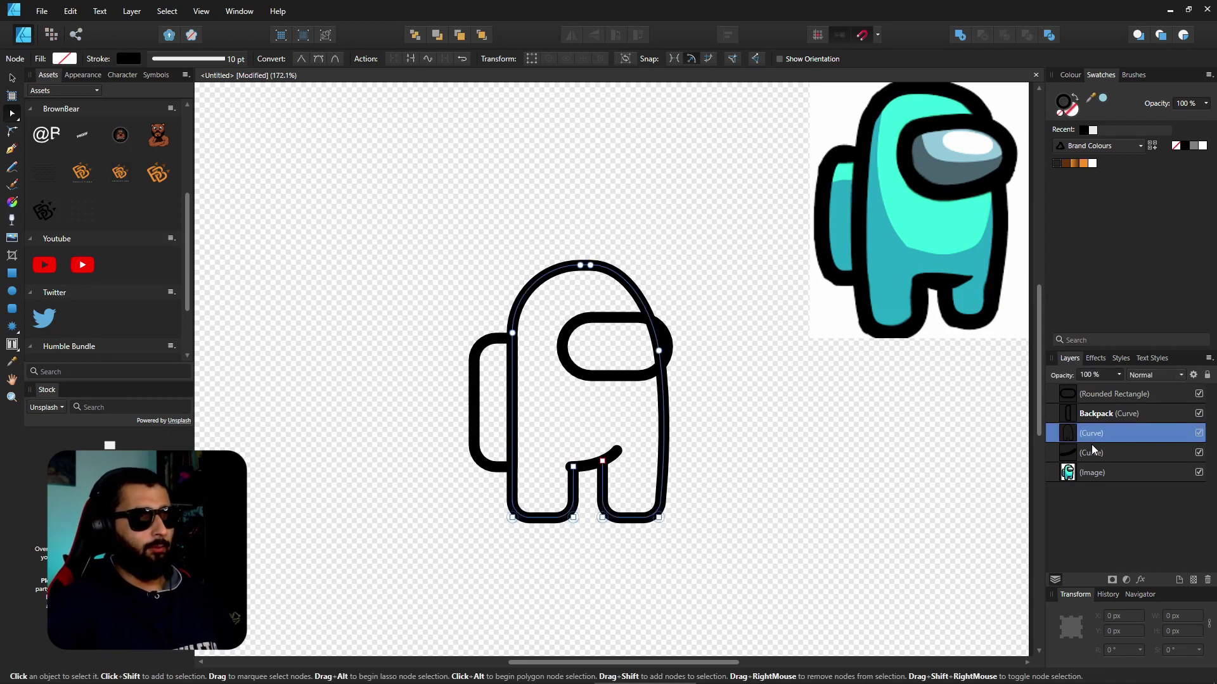
double_click(1099, 433)
text(Body)
key(Return)
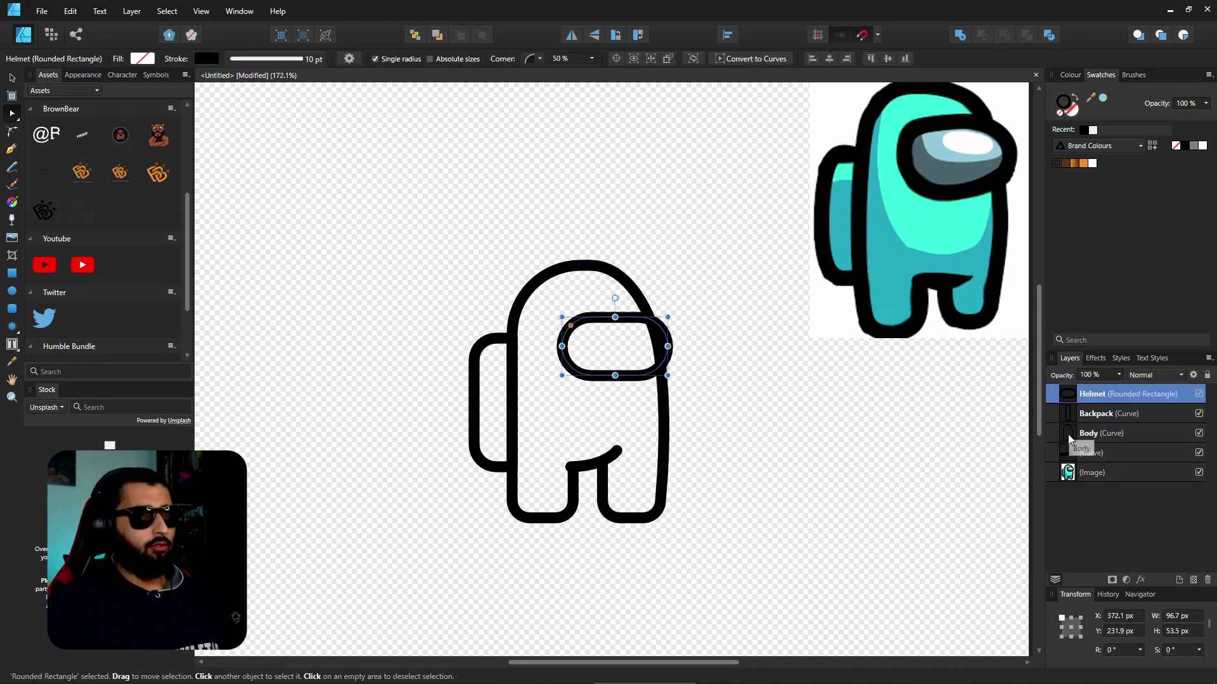
click(1070, 437)
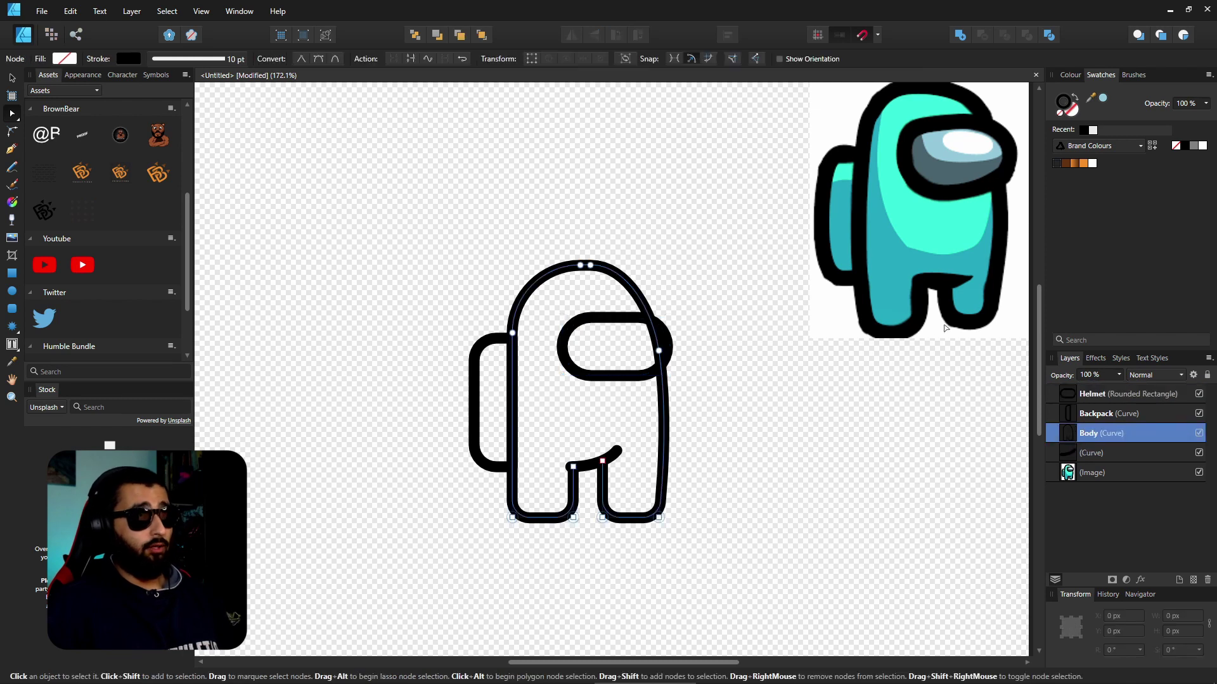
Step: Test a red fill on Body, remove it, and move the leg-divider curve above Body
click(1070, 75)
click(1140, 154)
drag(1139, 154, 1131, 152)
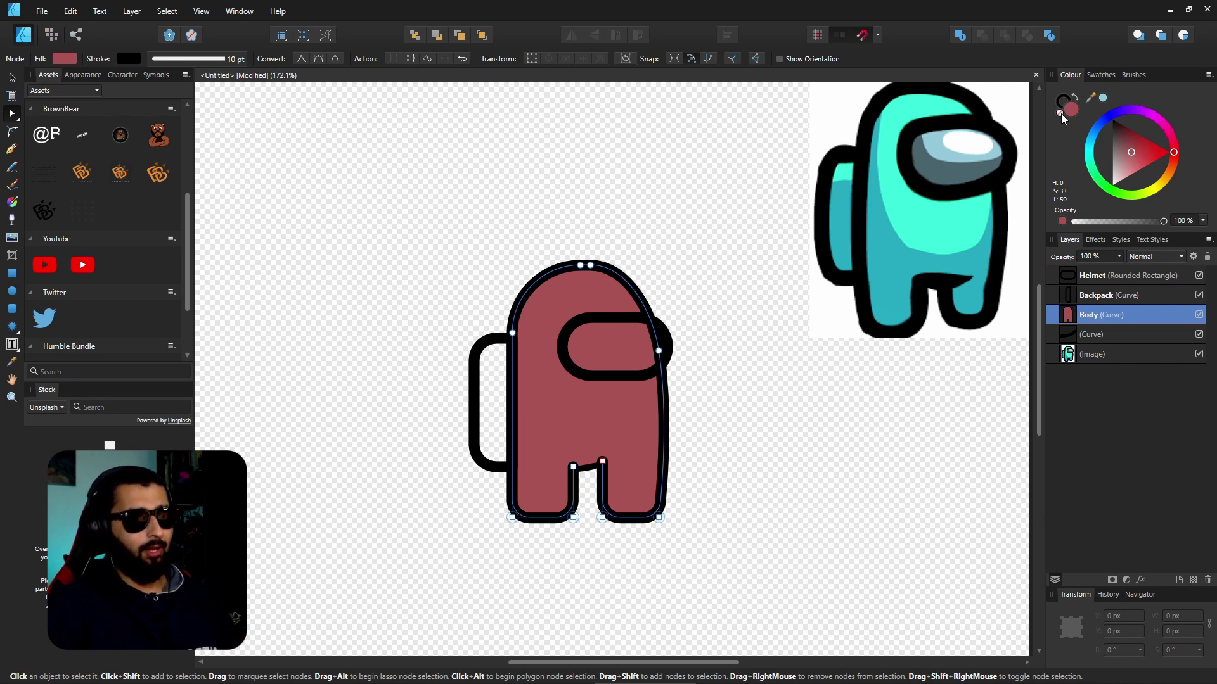
click(1060, 113)
click(1071, 332)
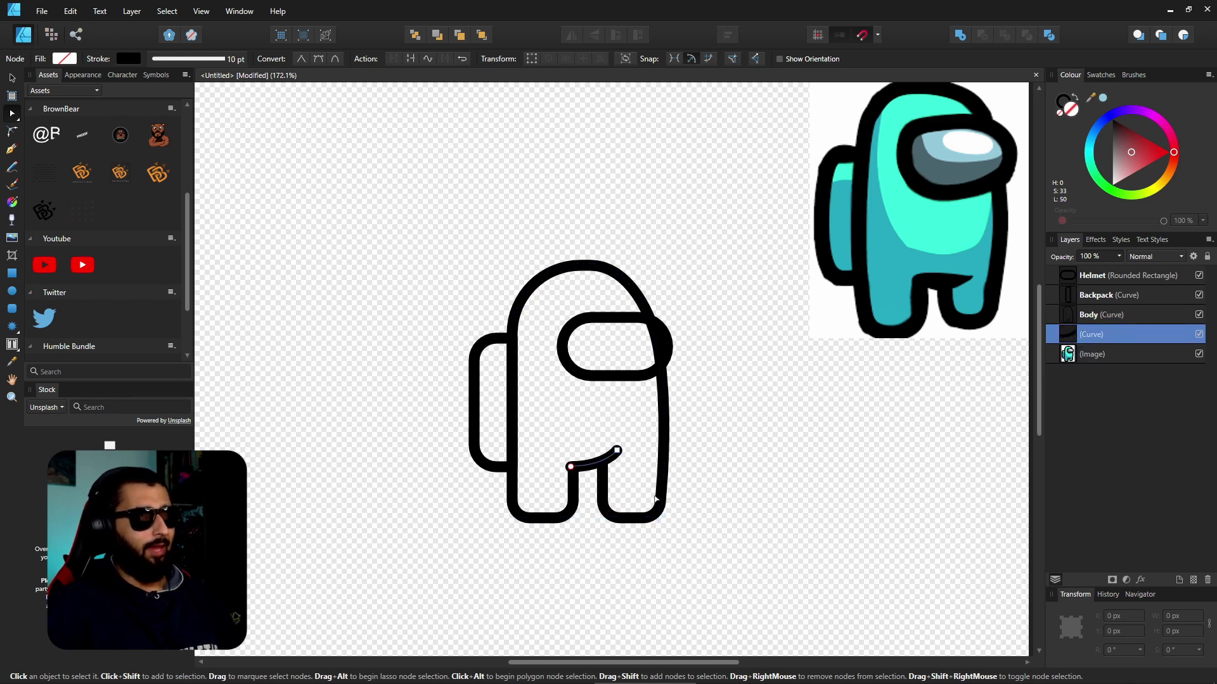
drag(1067, 336, 1056, 308)
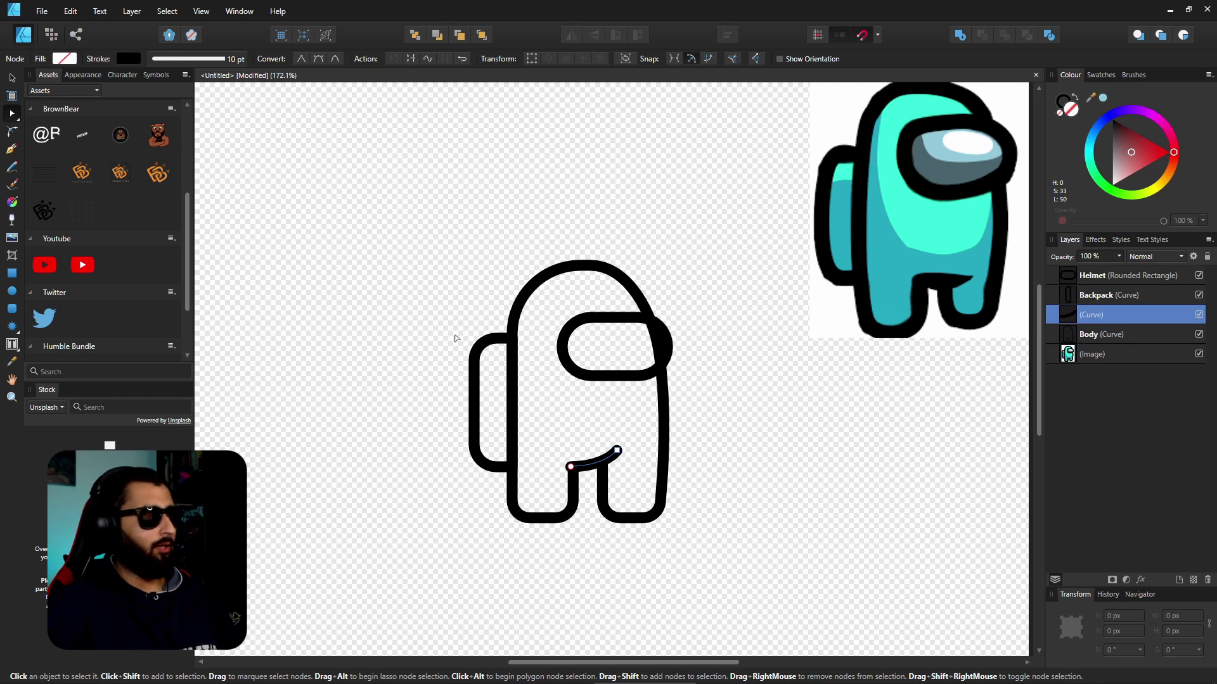
Step: Draw a rectangle over the whole crewmate with no stroke and a red fill
key(m)
drag(448, 206, 721, 550)
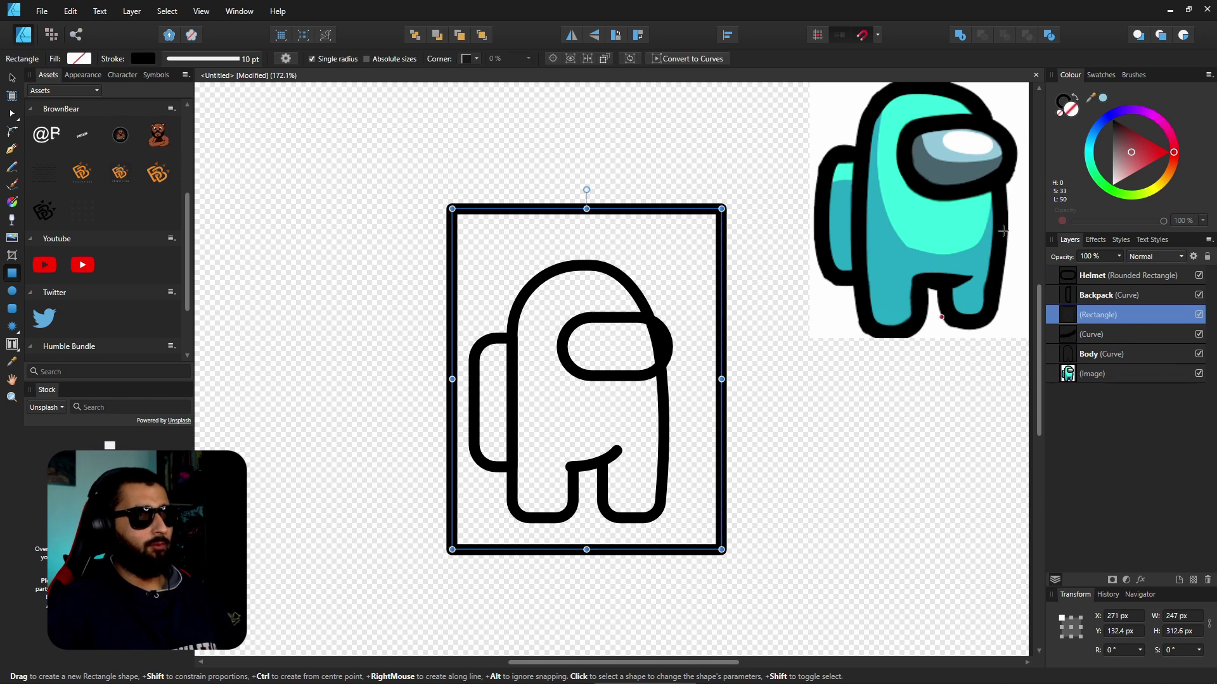
click(1060, 113)
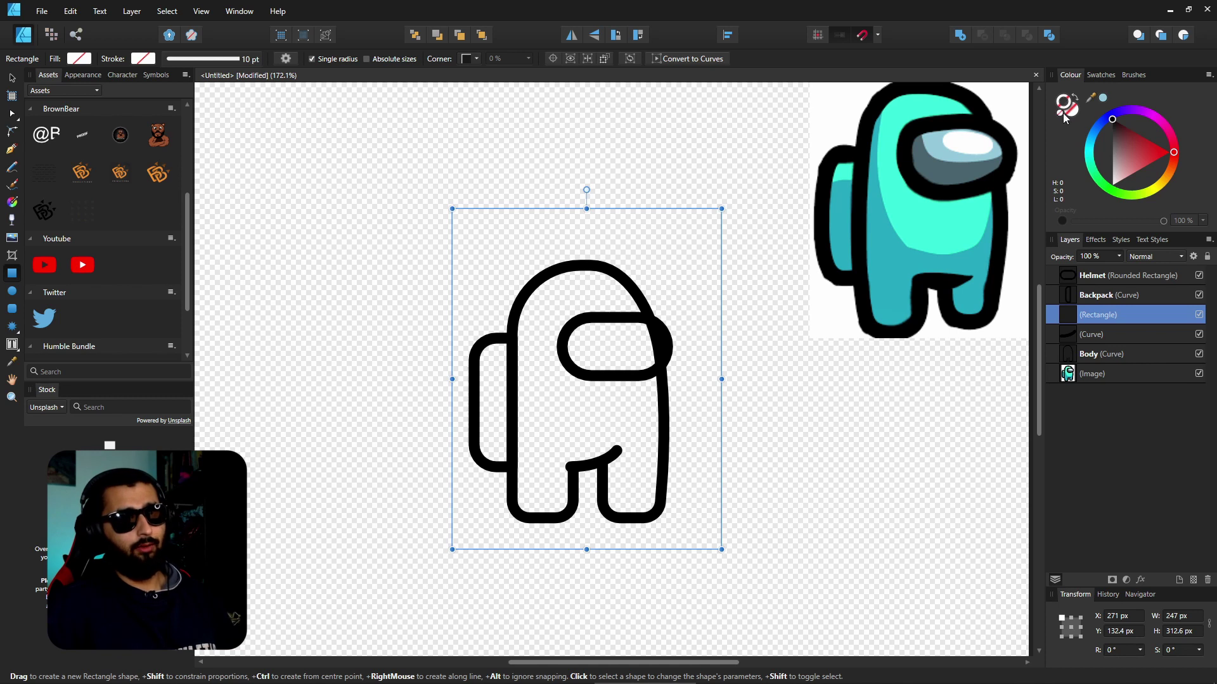
click(1076, 114)
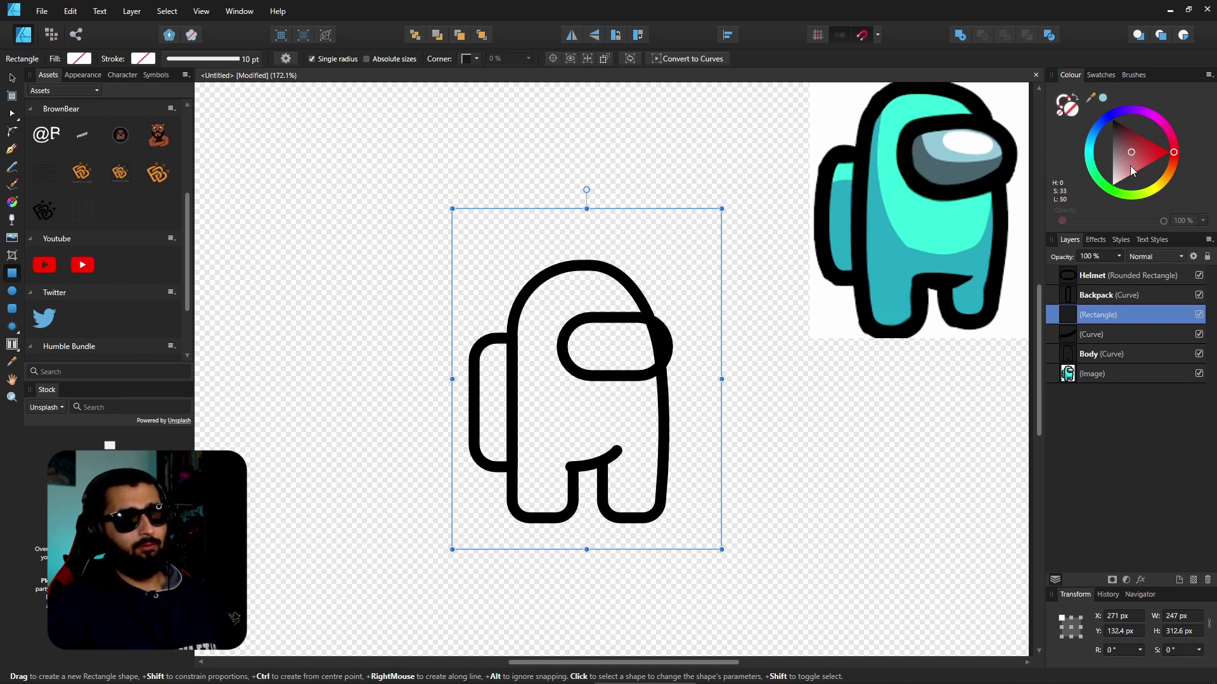
drag(1132, 154, 1141, 154)
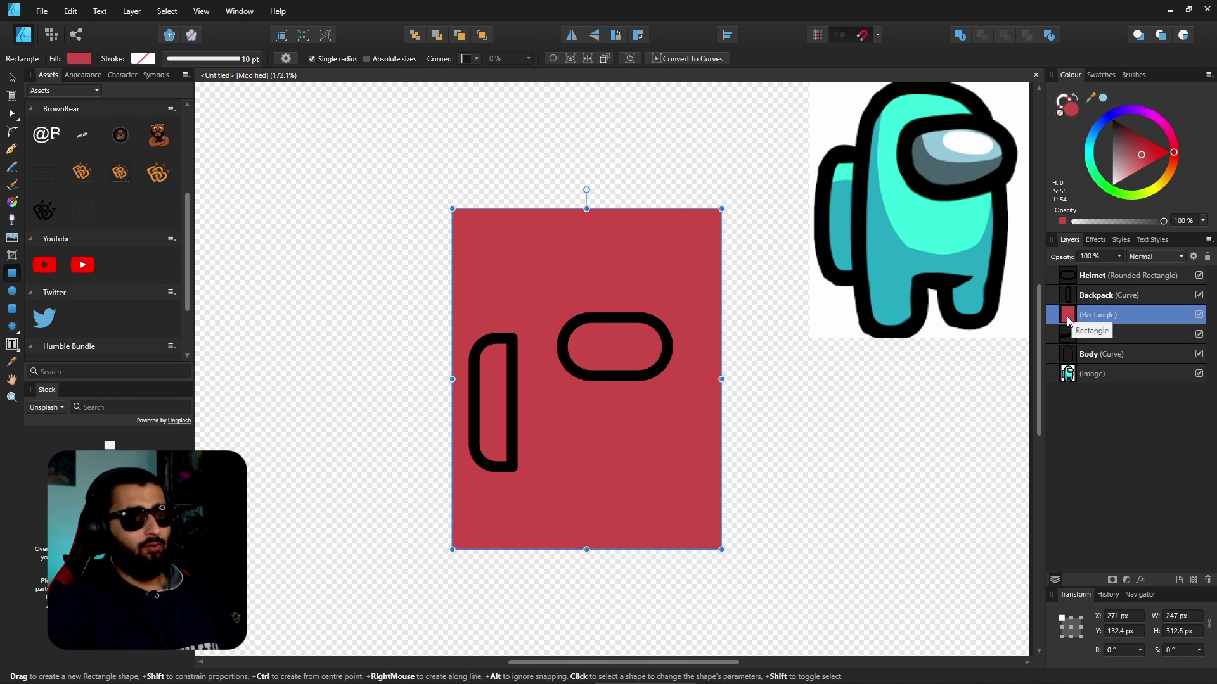
Step: Nest the red Rectangle layer inside Body so it clips to the body shape
drag(1068, 320, 1052, 370)
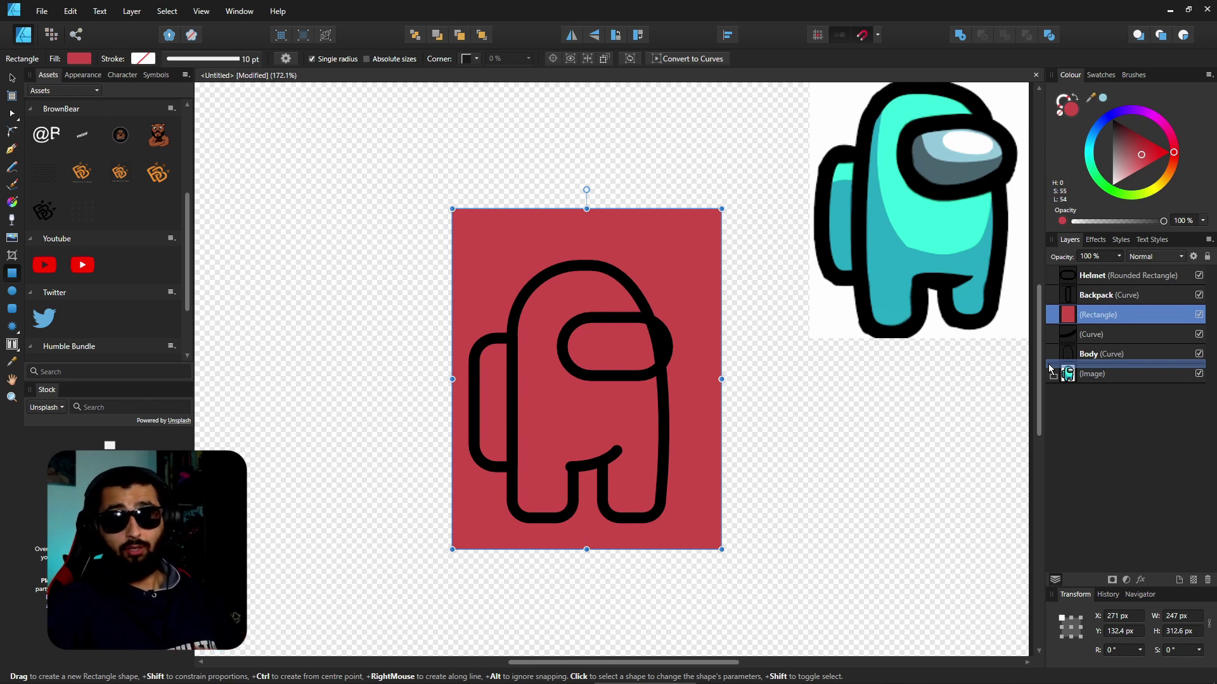
drag(1051, 369, 1079, 367)
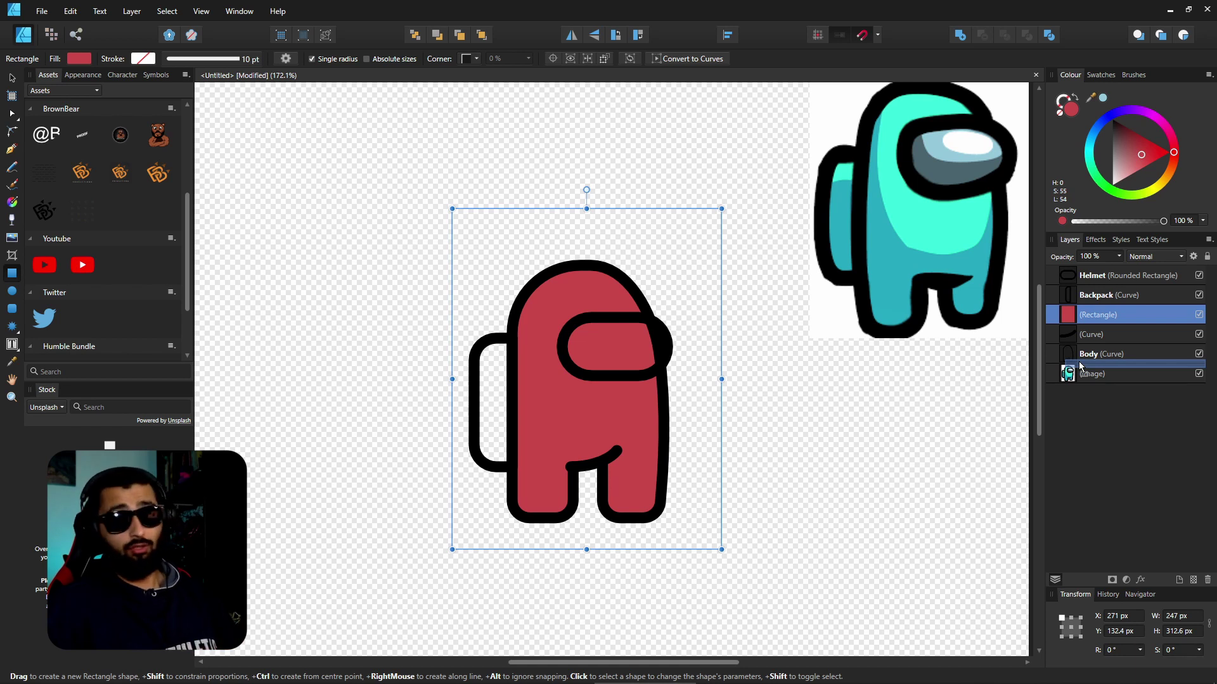
drag(1079, 366, 1079, 366)
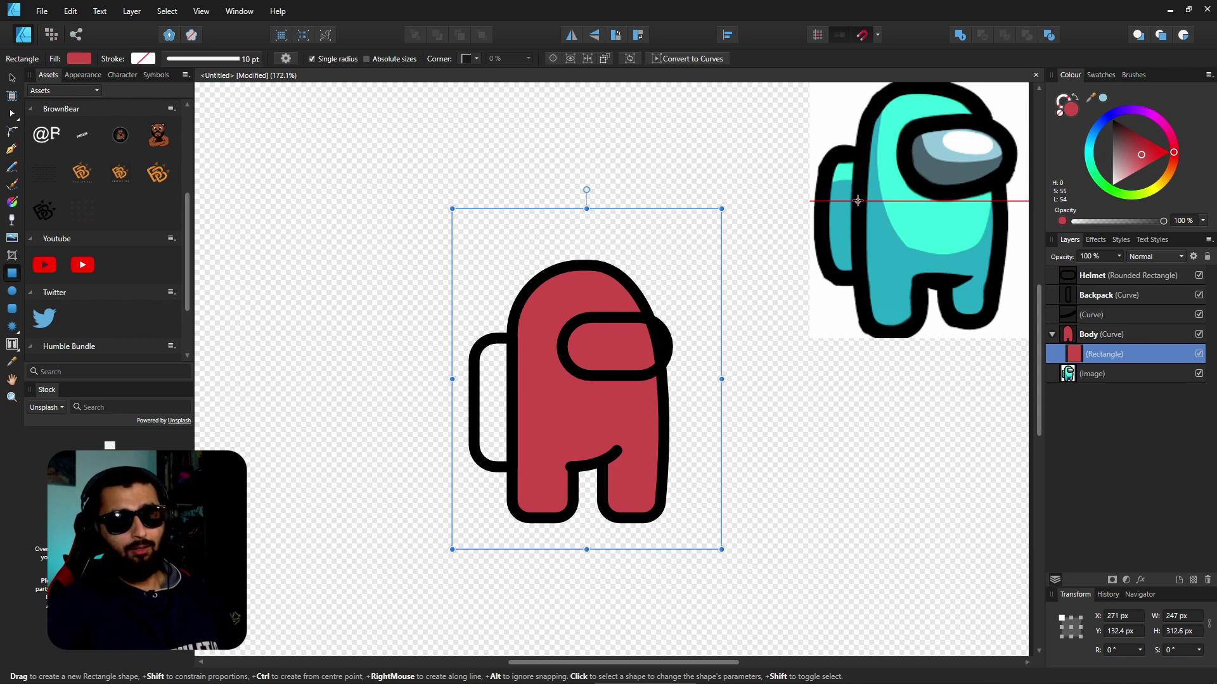
Step: With the Pen Tool, draw the curved shading edge from the body's upper left to the visor's right edge
click(11, 149)
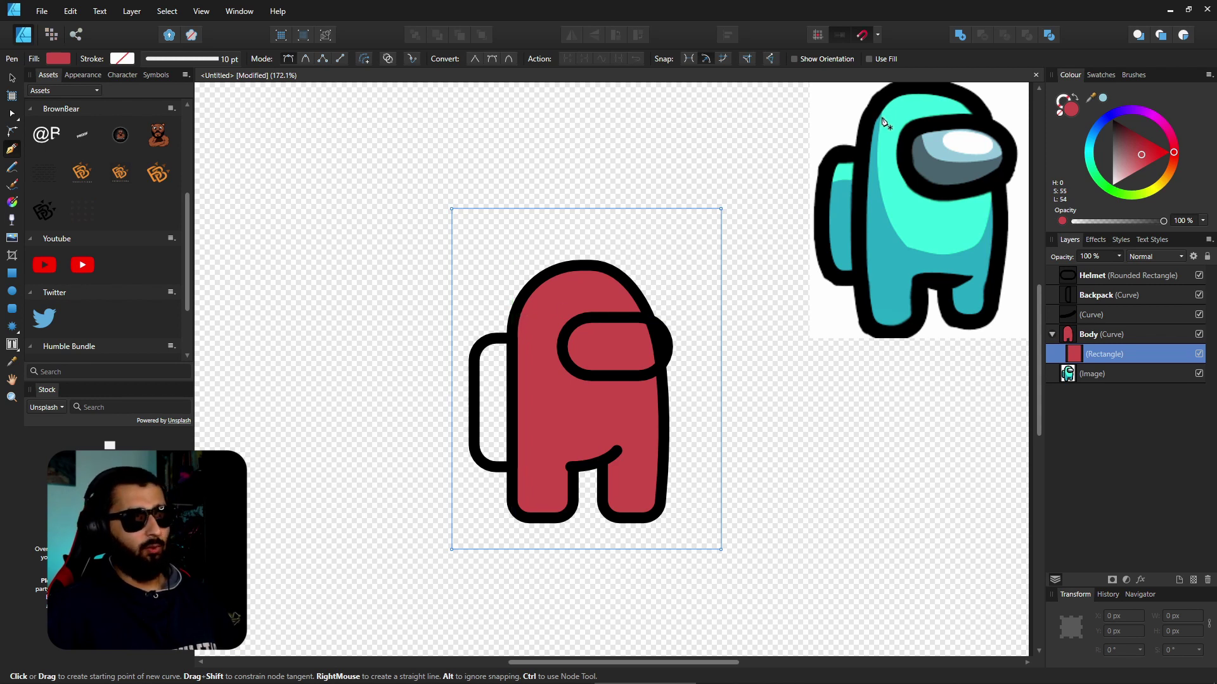
click(521, 294)
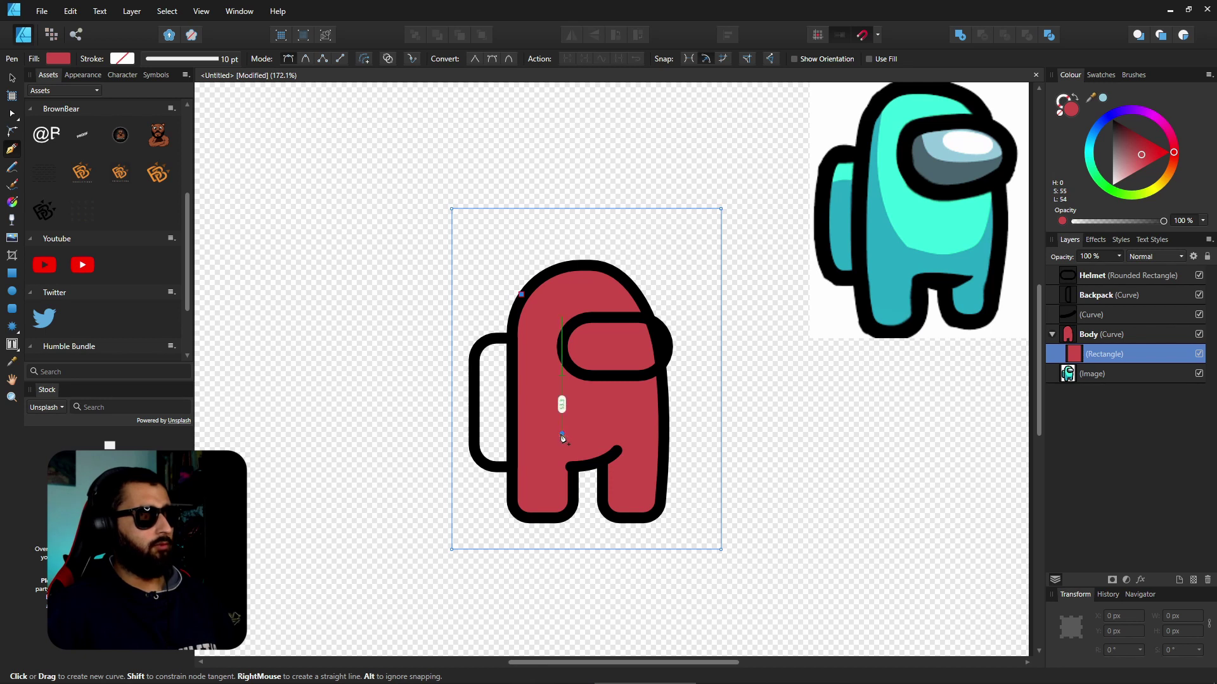
drag(561, 434, 602, 448)
drag(602, 448, 675, 412)
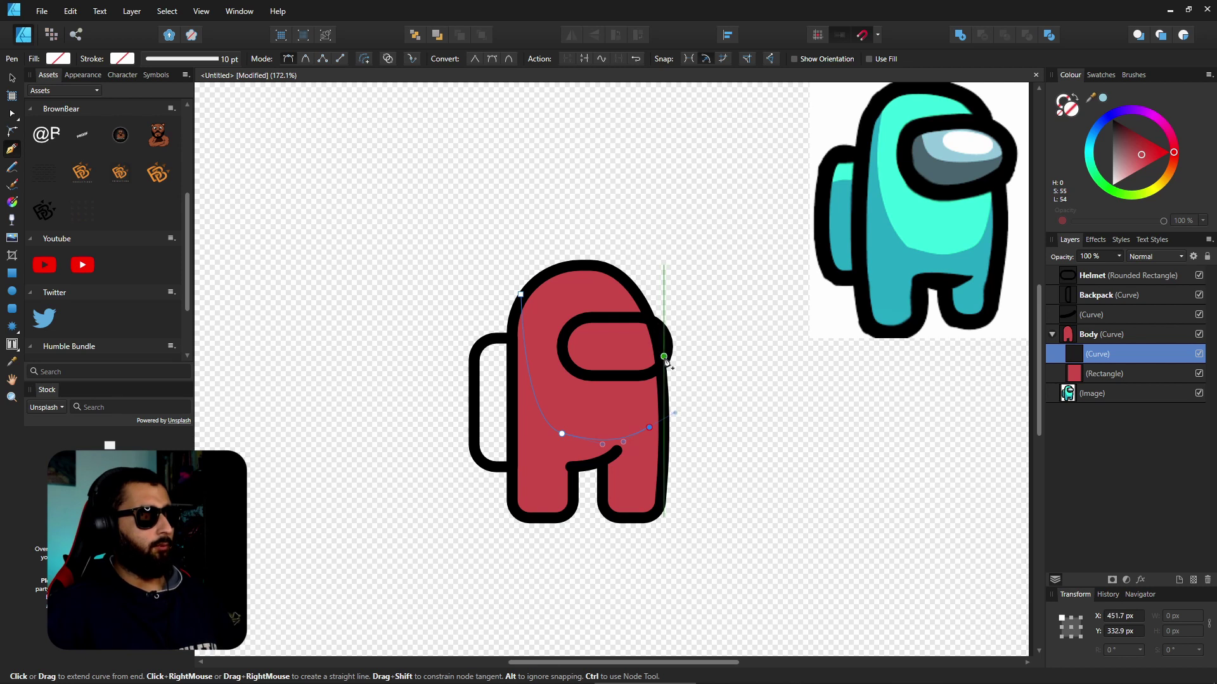
drag(660, 344, 664, 363)
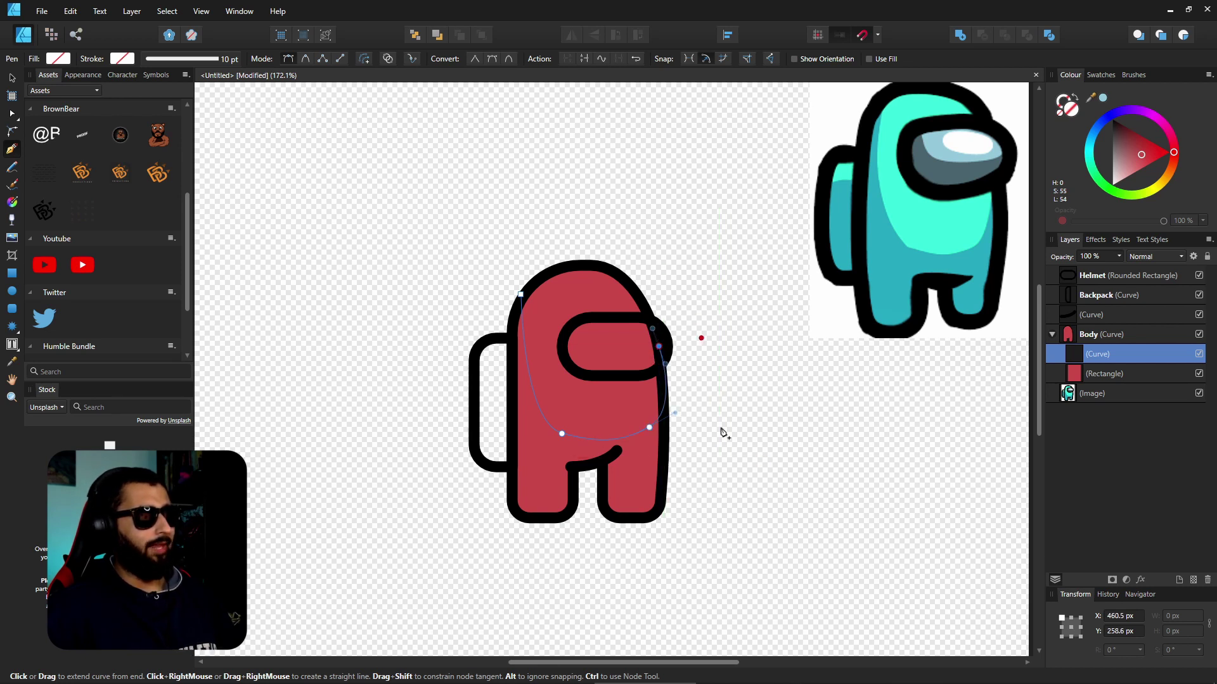
click(663, 347)
Step: Add corner points around the outside of the body and close the shading shape
click(732, 457)
click(674, 525)
click(550, 549)
click(451, 506)
click(425, 391)
click(475, 300)
click(521, 294)
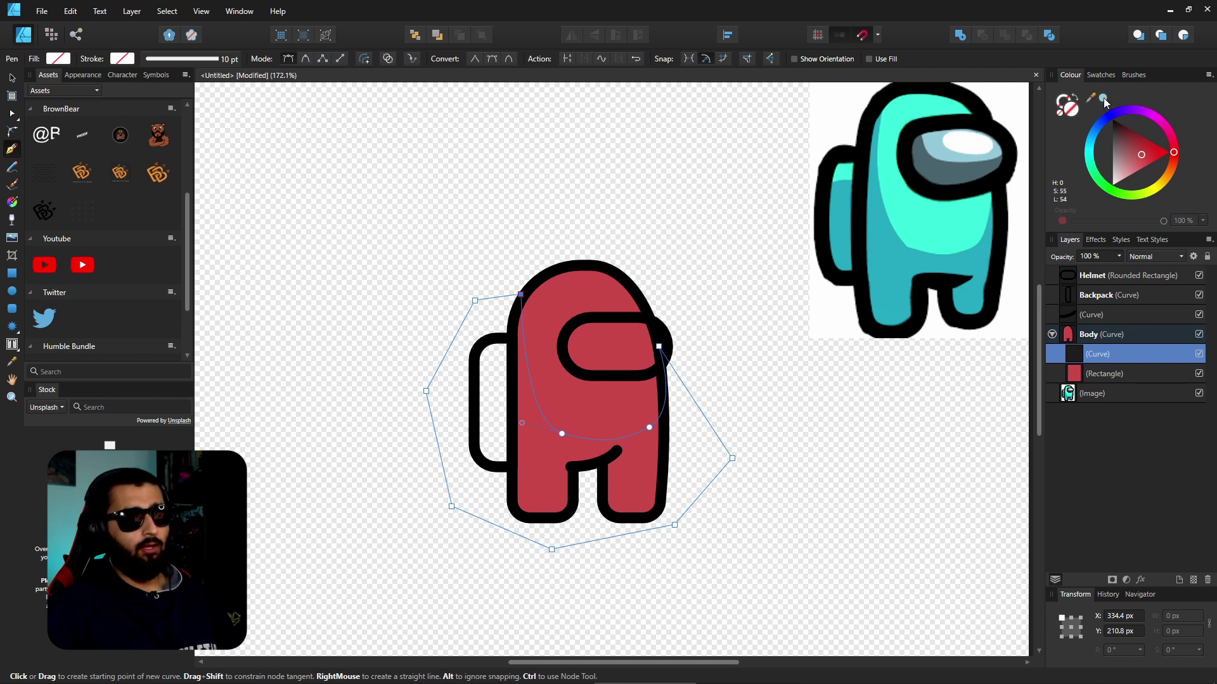
Step: Fill the shading shape with the sampled body red, then darken it
drag(1104, 102, 560, 306)
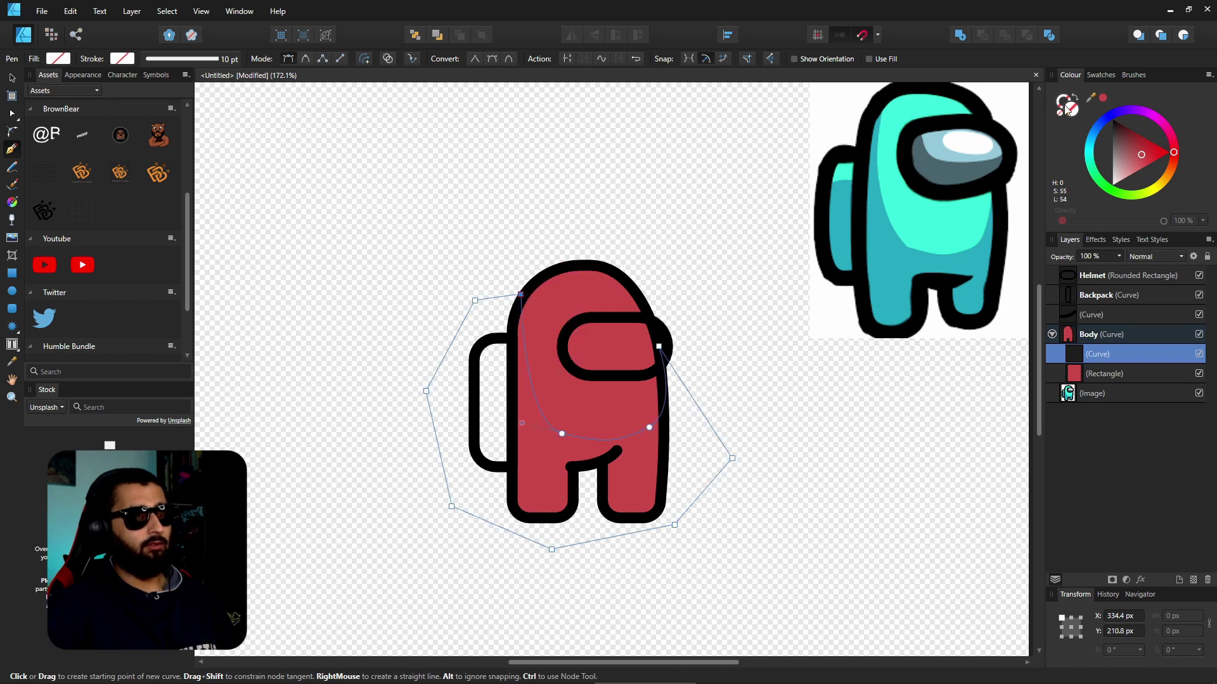
click(1103, 99)
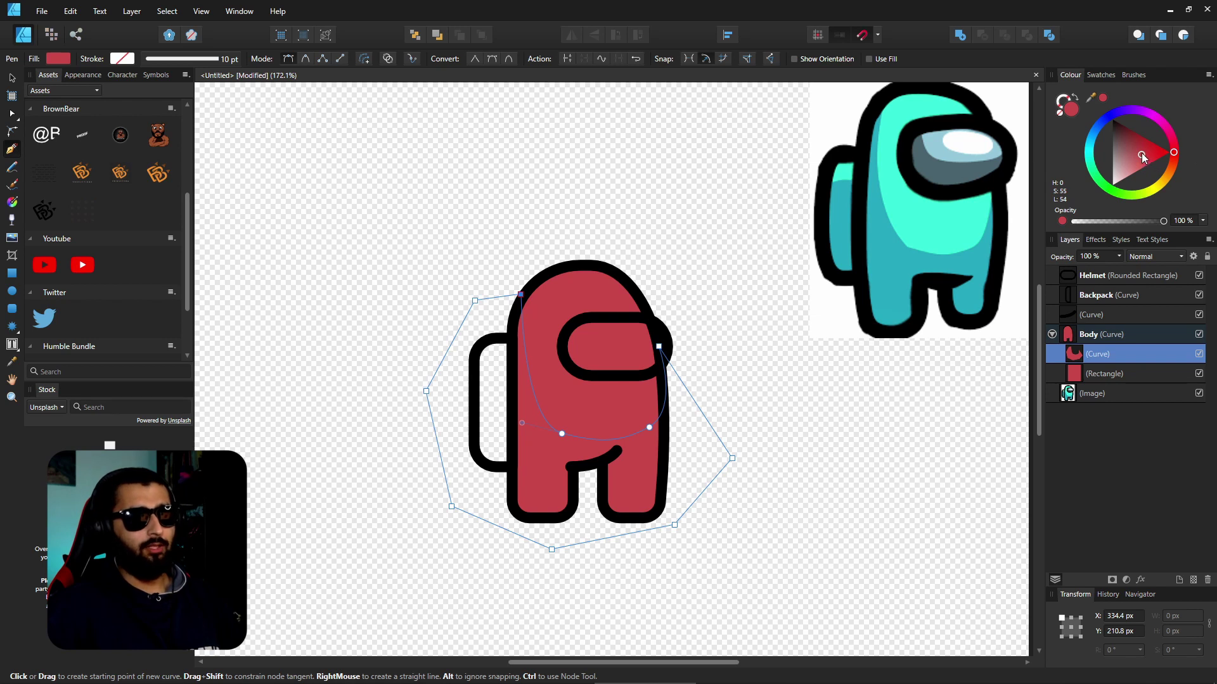
drag(1144, 159, 1136, 144)
Step: Clip the shading layer inside Body, above the red fill rectangle
drag(1105, 352, 1073, 335)
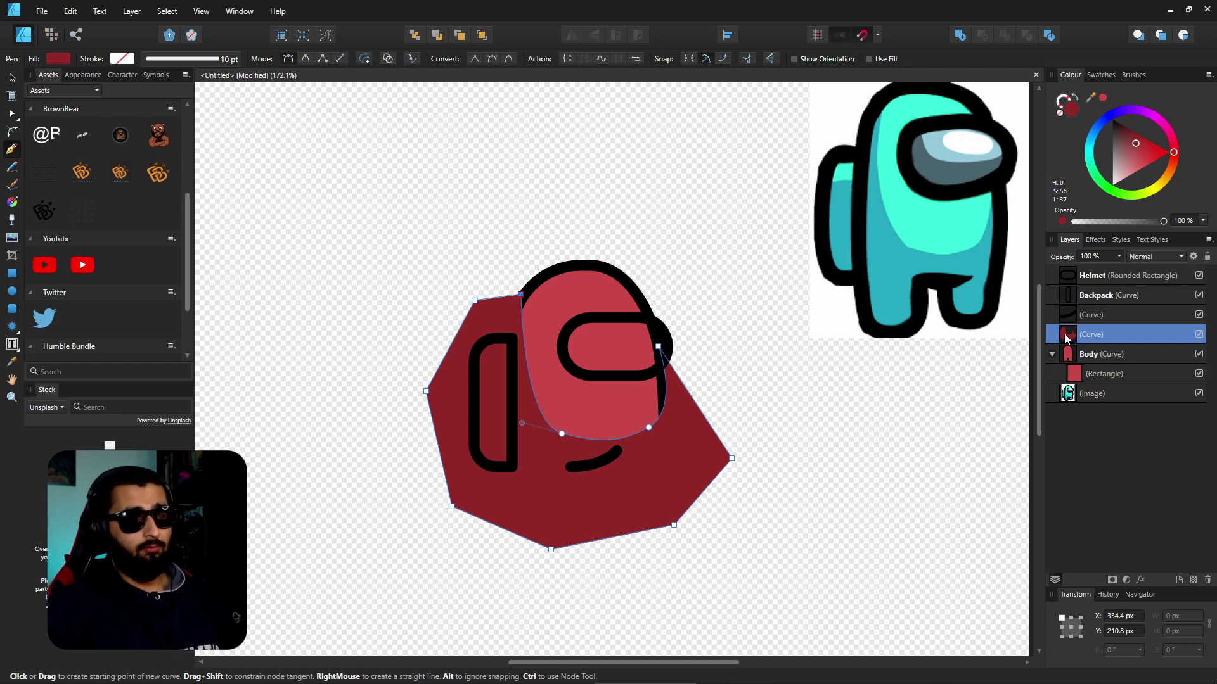
drag(1069, 339, 1077, 368)
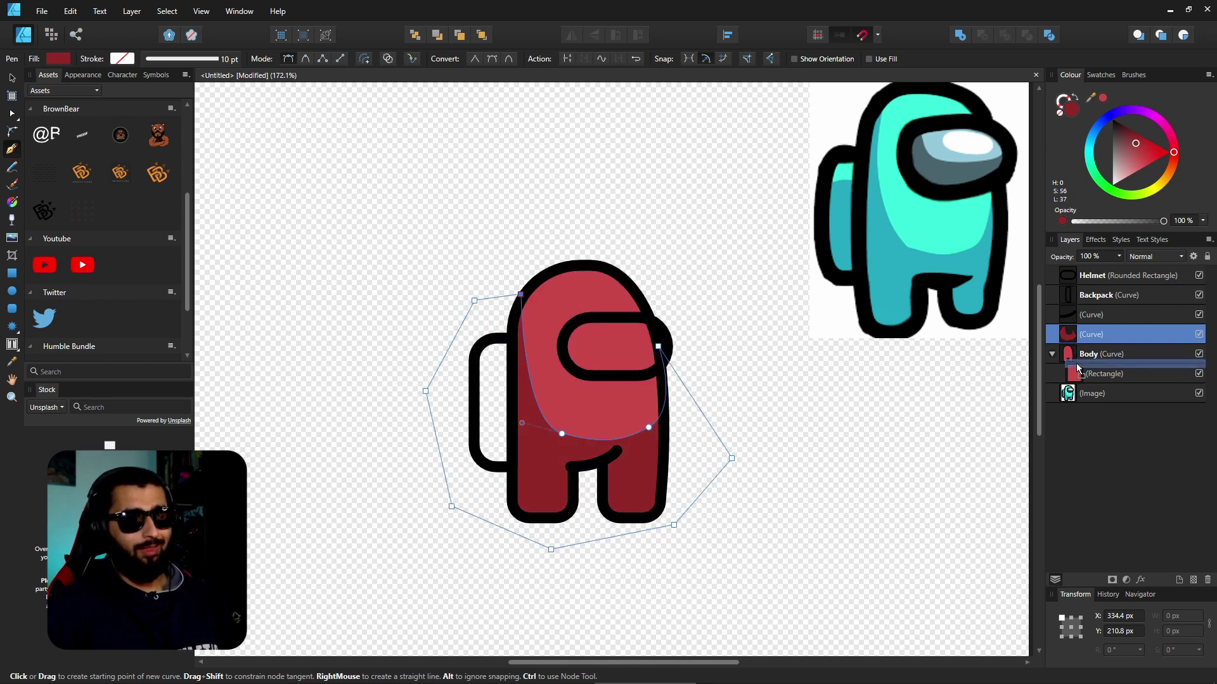
mouse_move(1077, 368)
mouse_down()
mouse_move(1079, 384)
mouse_move(1070, 378)
mouse_up()
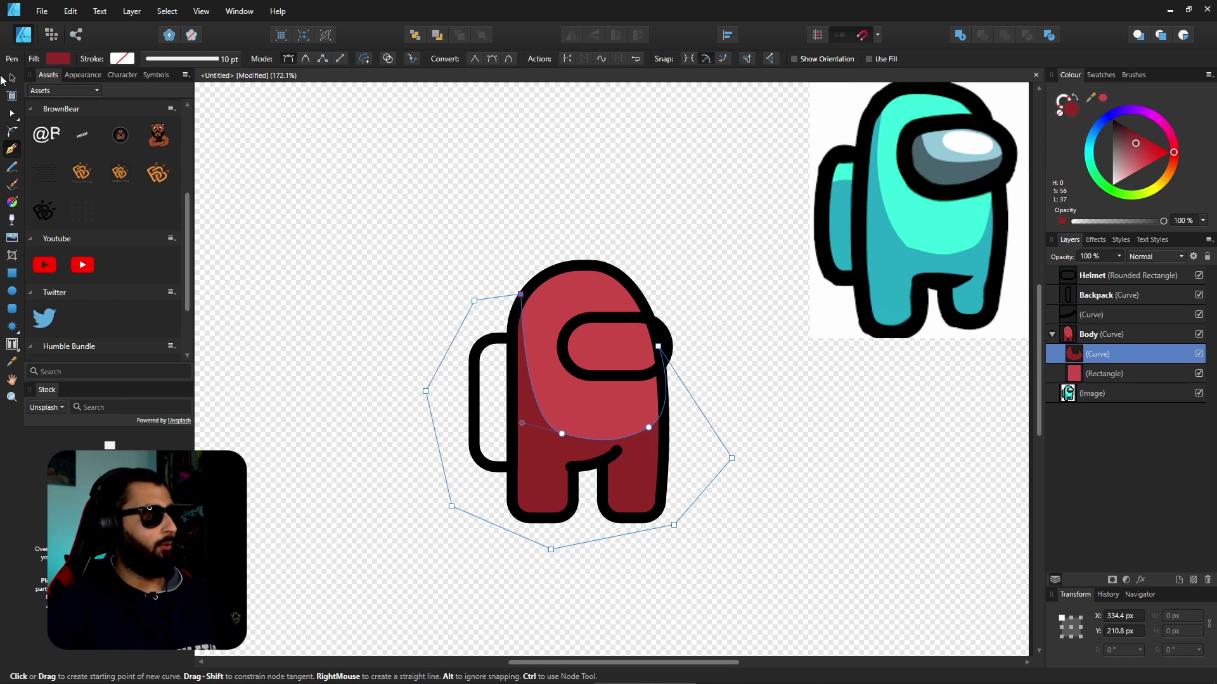
Step: Nudge the shading curve's node under the visor slightly left
click(12, 115)
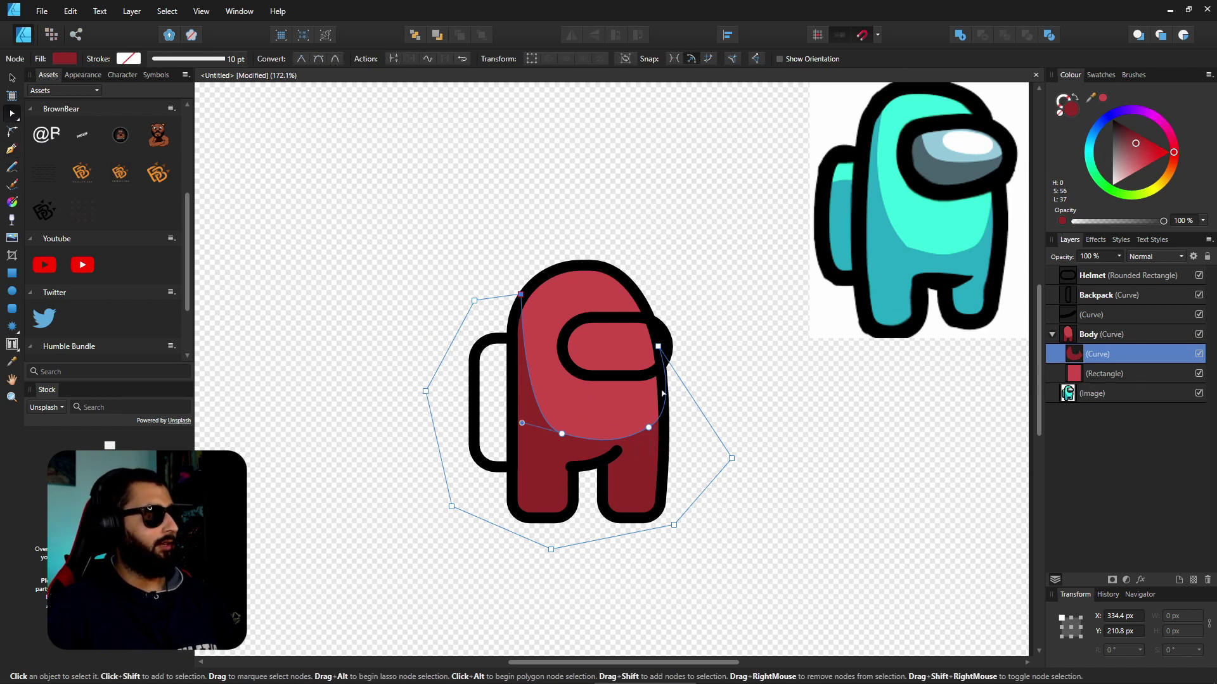
drag(649, 429, 637, 431)
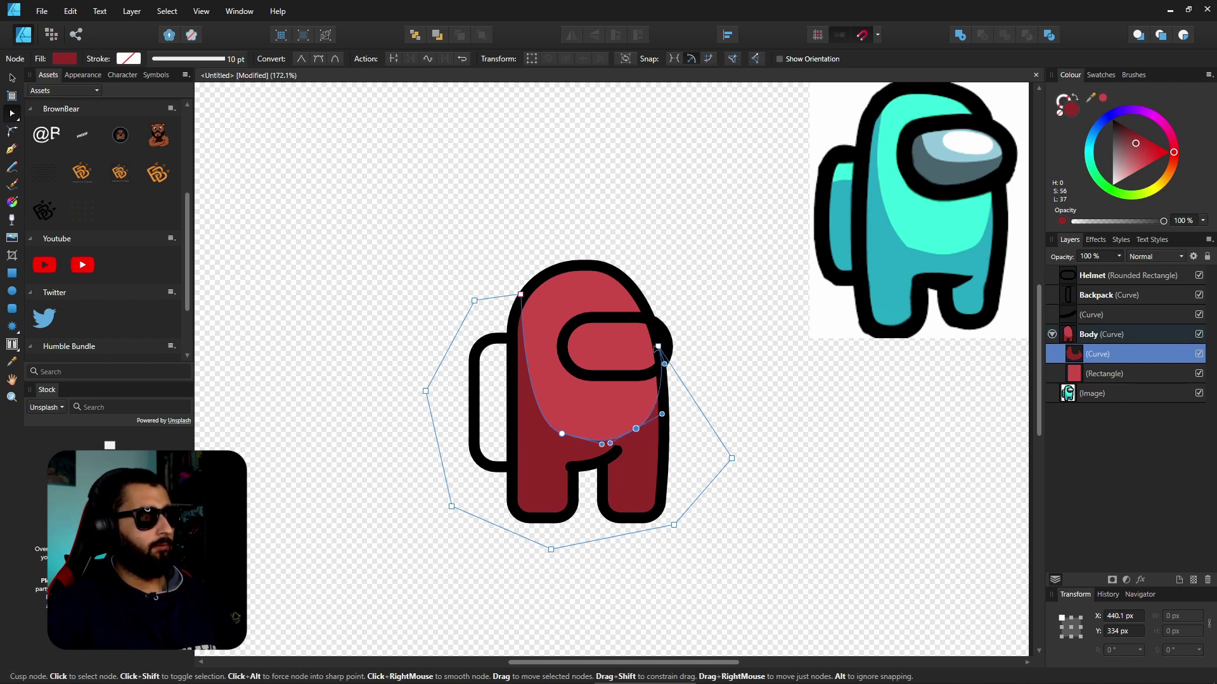
click(801, 591)
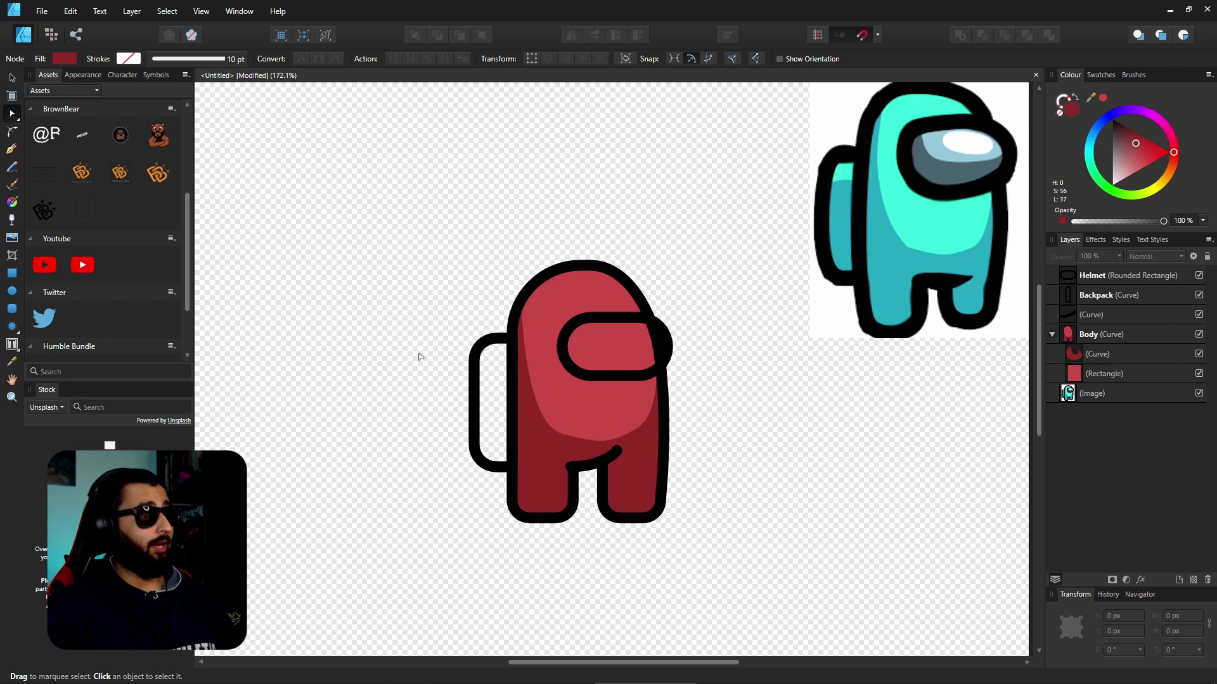
Step: Draw a closed Pen shape over the top of the backpack
click(11, 149)
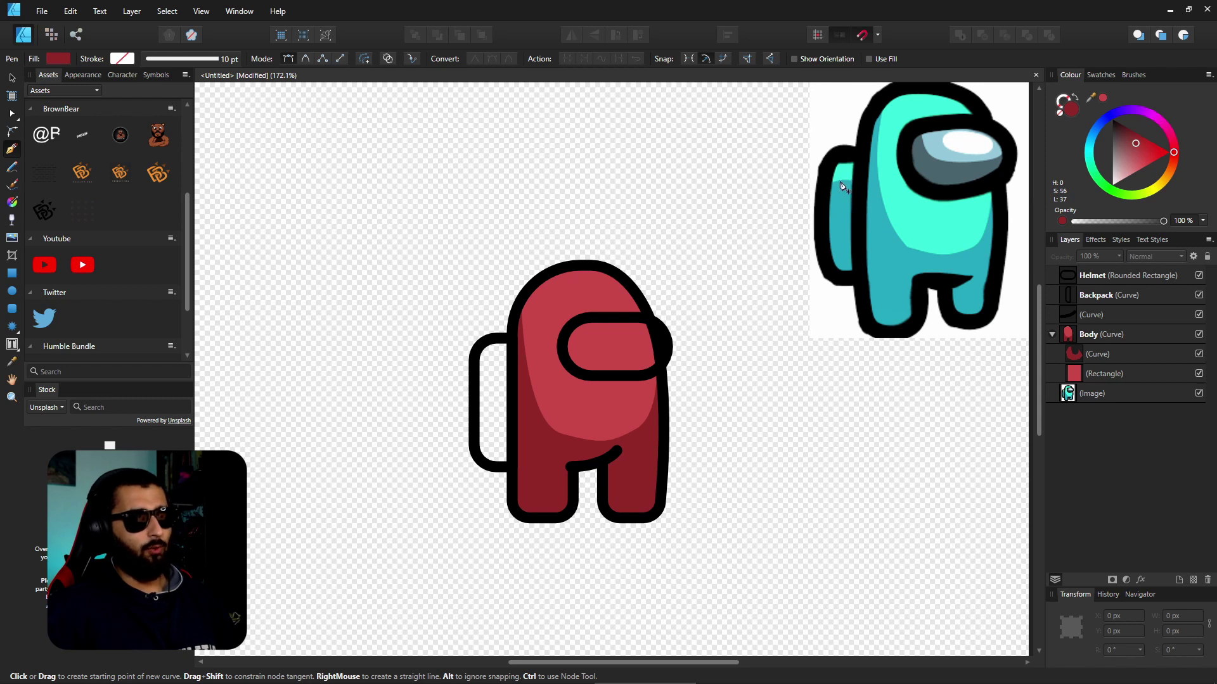
click(460, 375)
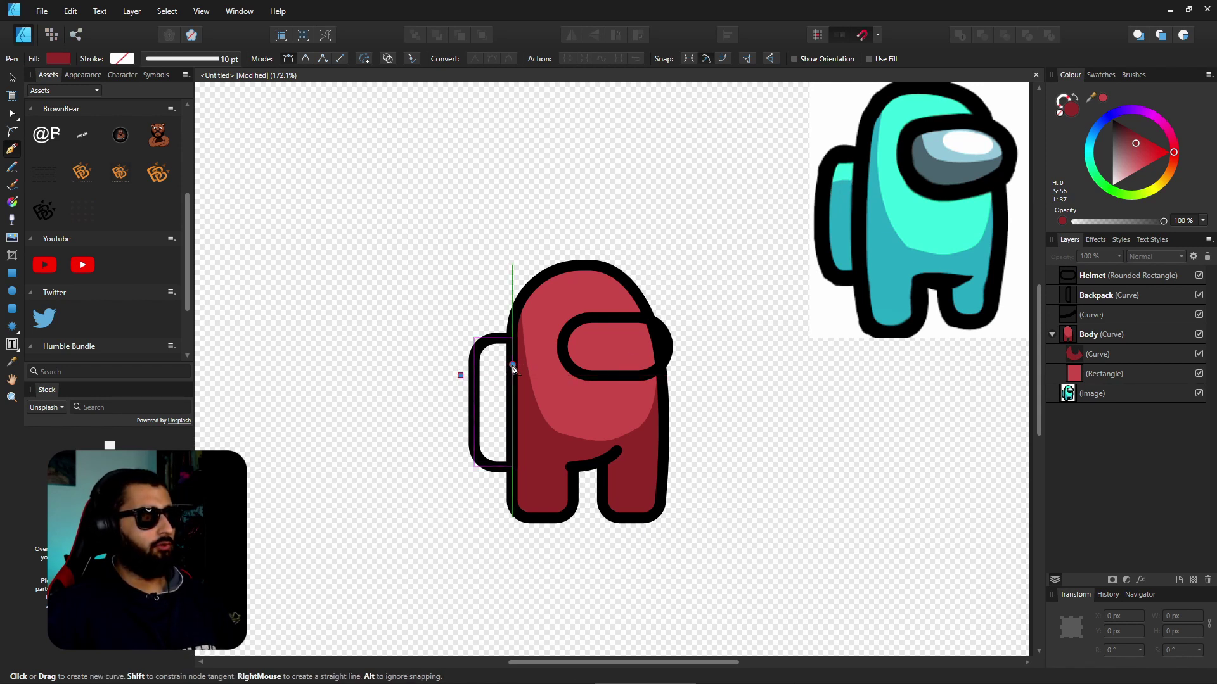
drag(513, 366, 541, 372)
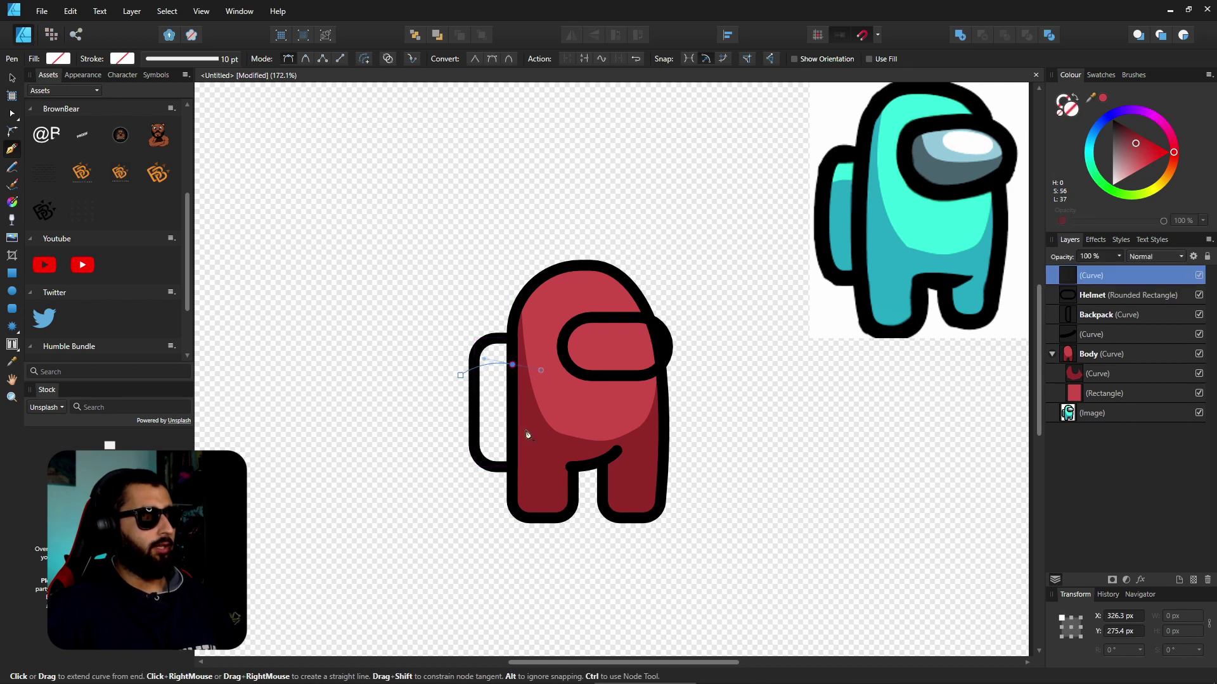
click(519, 305)
click(475, 276)
click(439, 328)
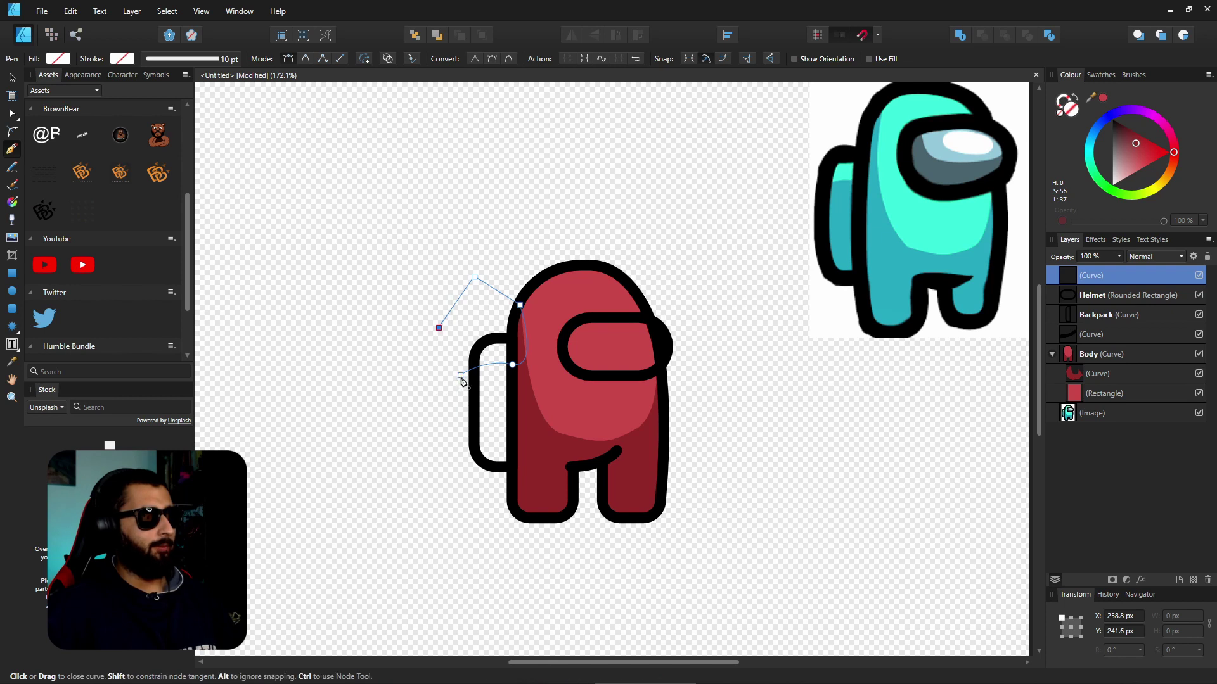
click(460, 377)
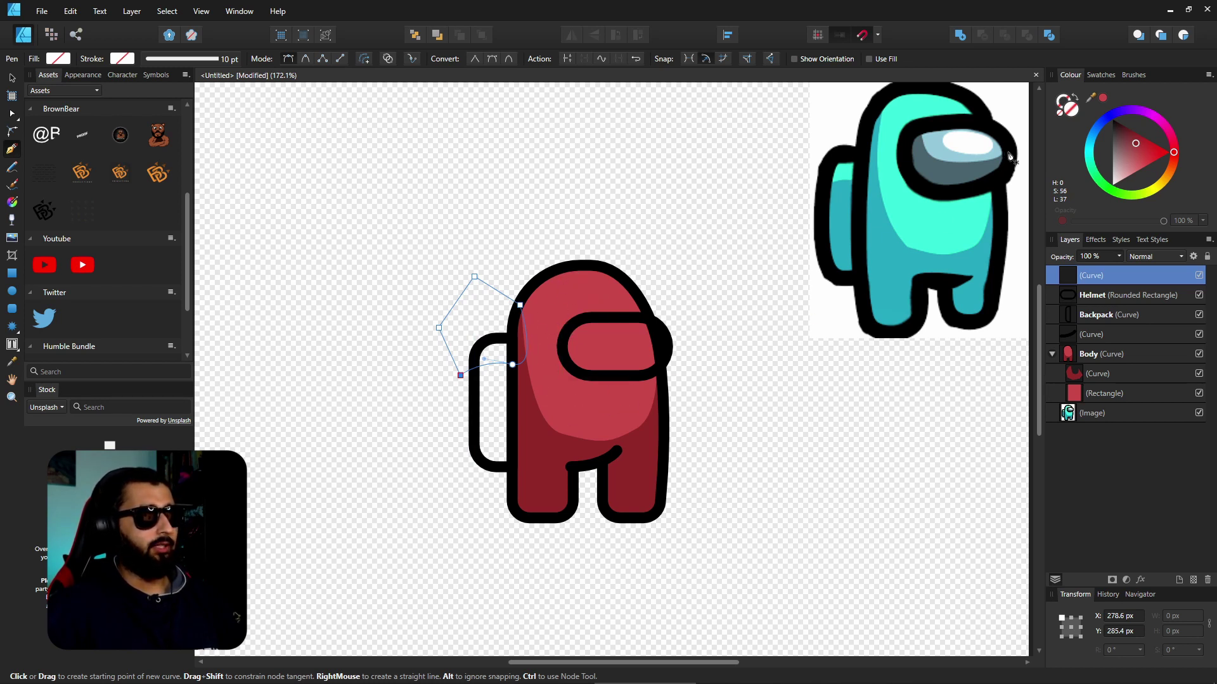
Step: Fill the shape with the sampled body red and clip it into Backpack
drag(1102, 102, 566, 301)
click(1103, 99)
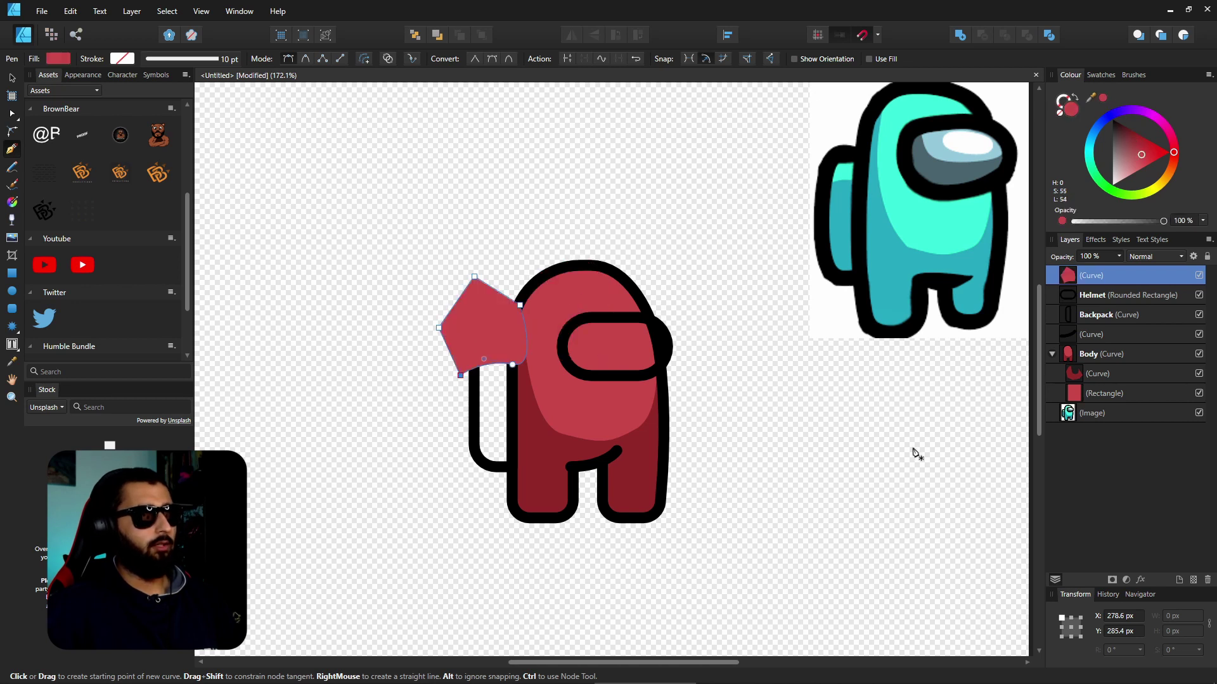
drag(1081, 277, 1093, 321)
key(v)
key(ctrl+d)
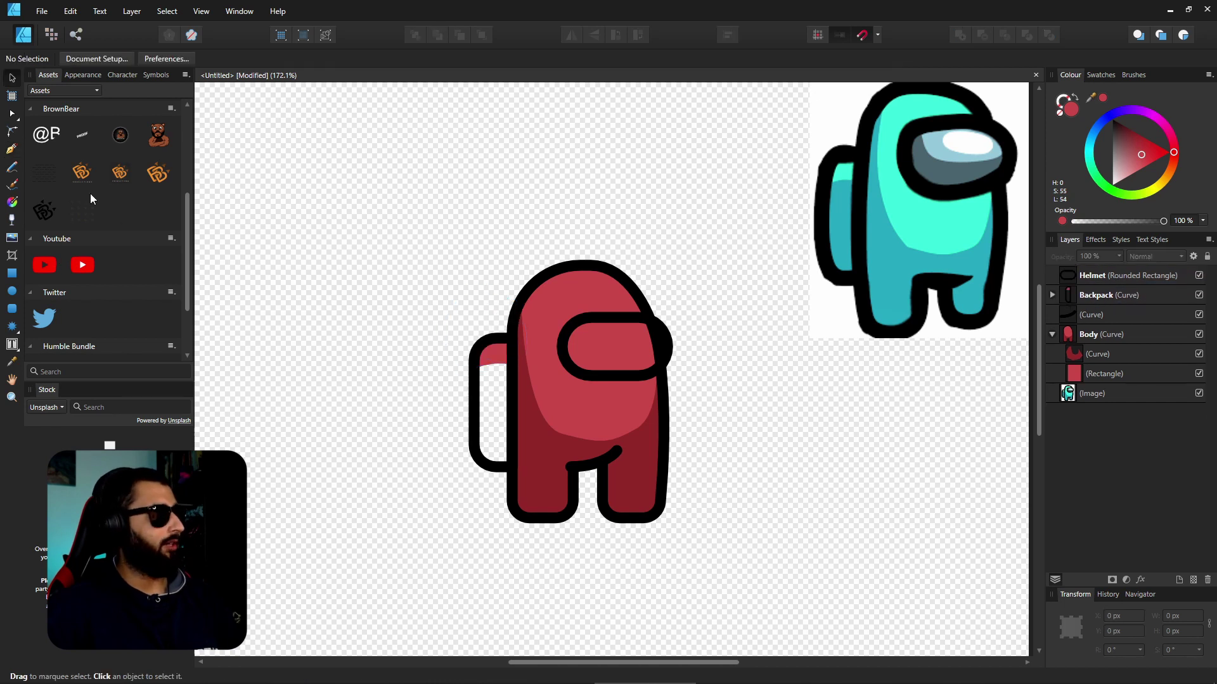
Step: Draw a closed Pen shape around the lower backpack
click(12, 150)
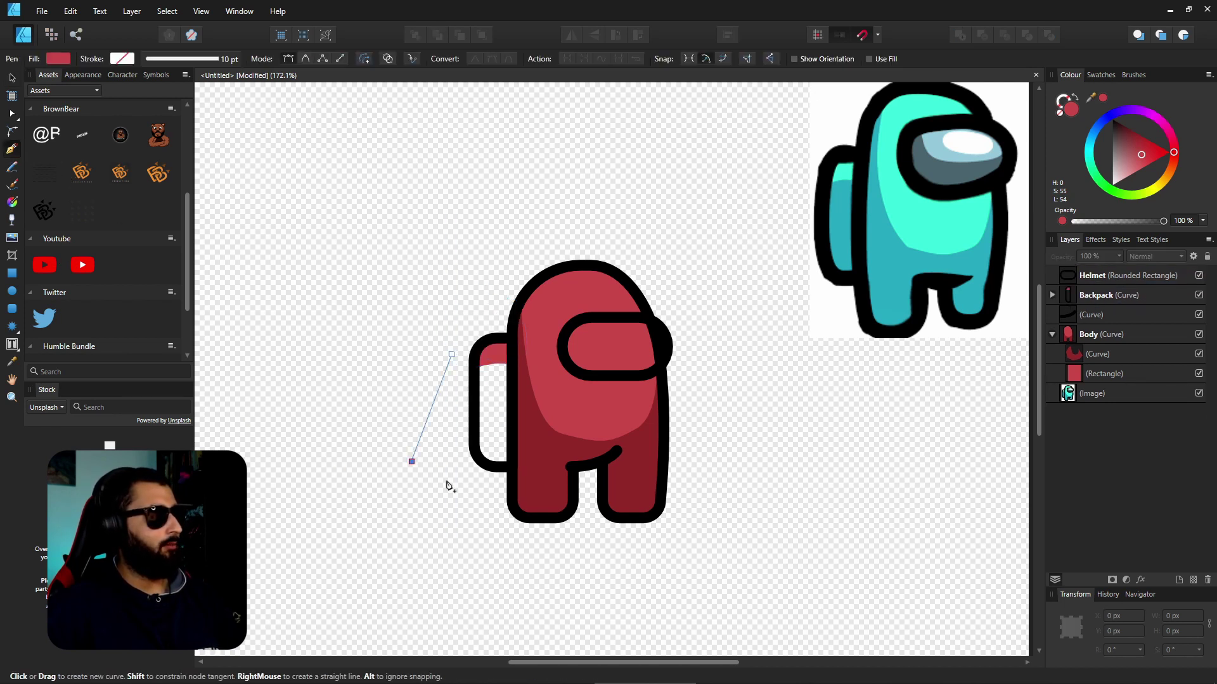
click(451, 355)
click(412, 461)
click(483, 499)
click(561, 396)
click(534, 325)
click(452, 310)
click(451, 354)
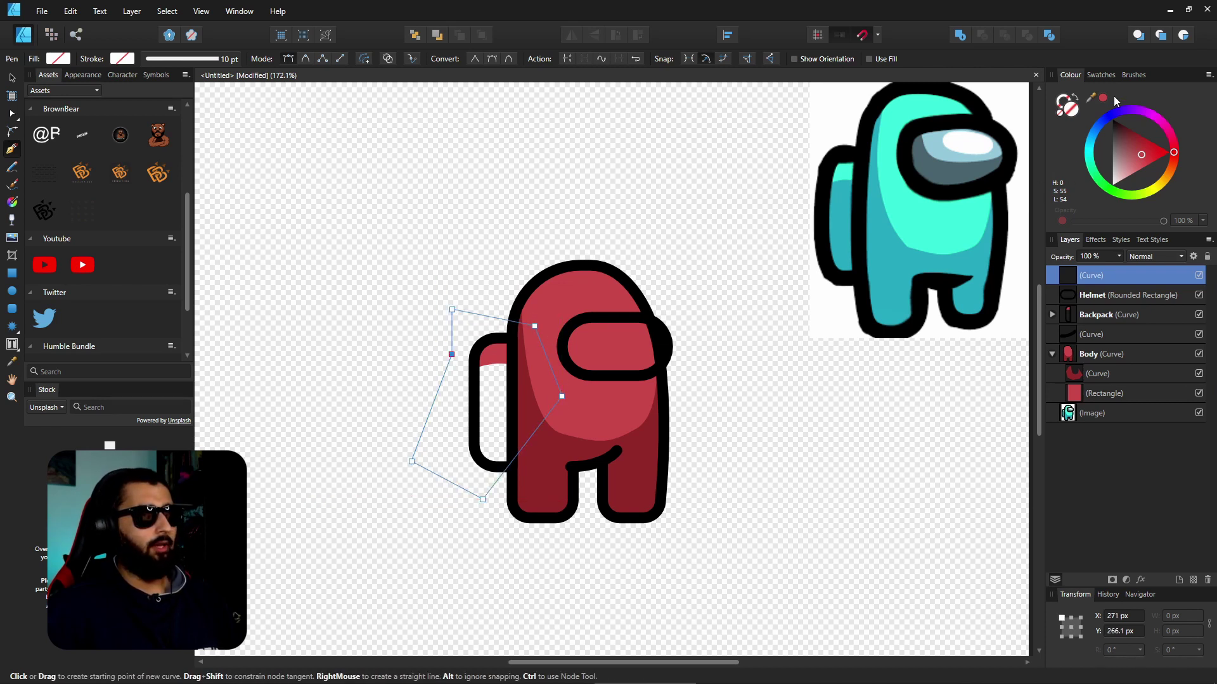
Step: Fill it with the darker shading red, clip it into Backpack, and place it below the other piece
drag(1103, 100, 630, 484)
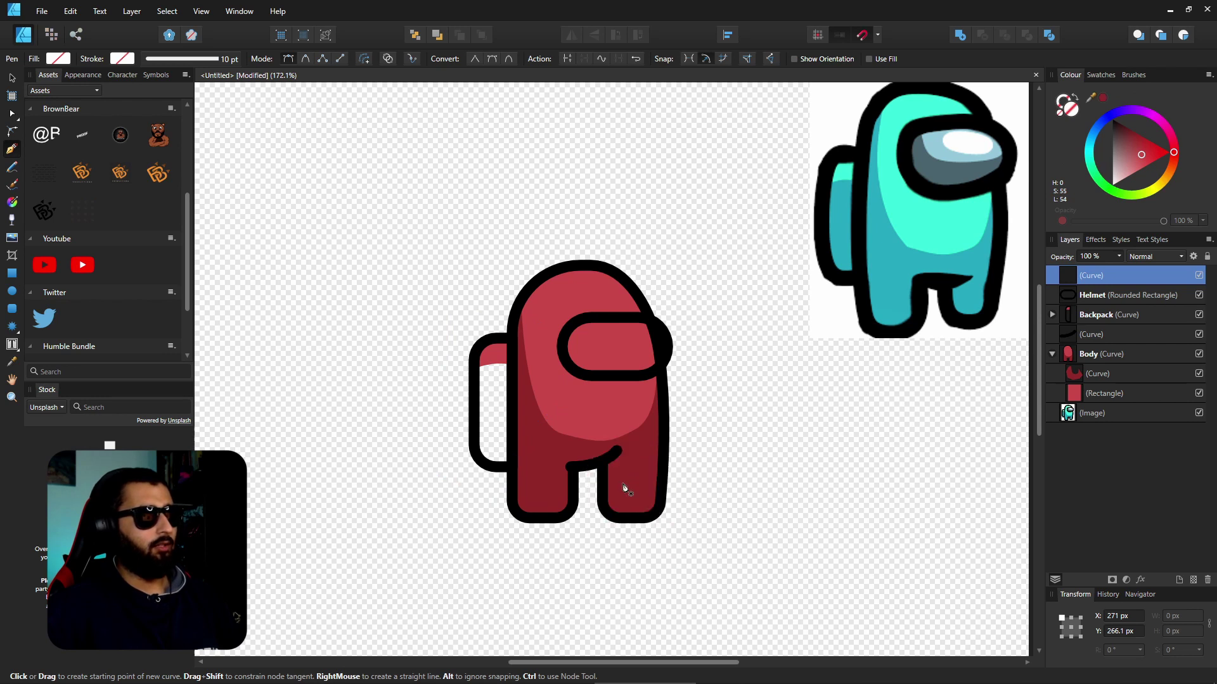
click(1104, 100)
drag(1070, 278, 1104, 325)
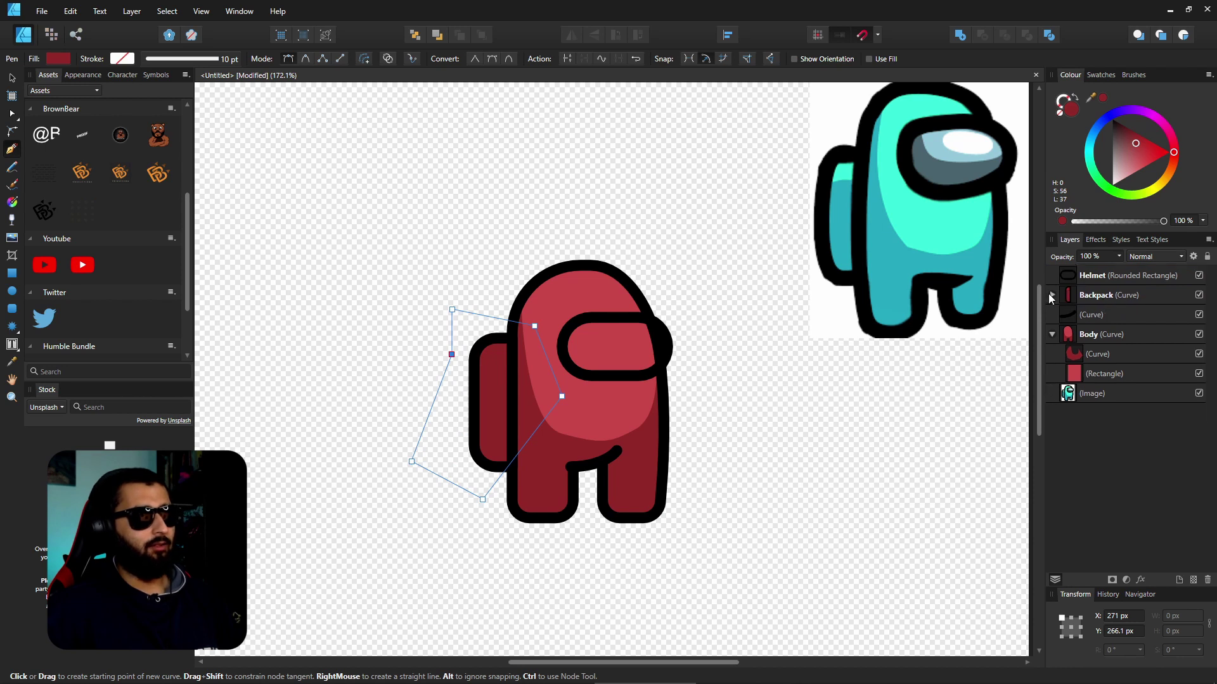
click(1051, 295)
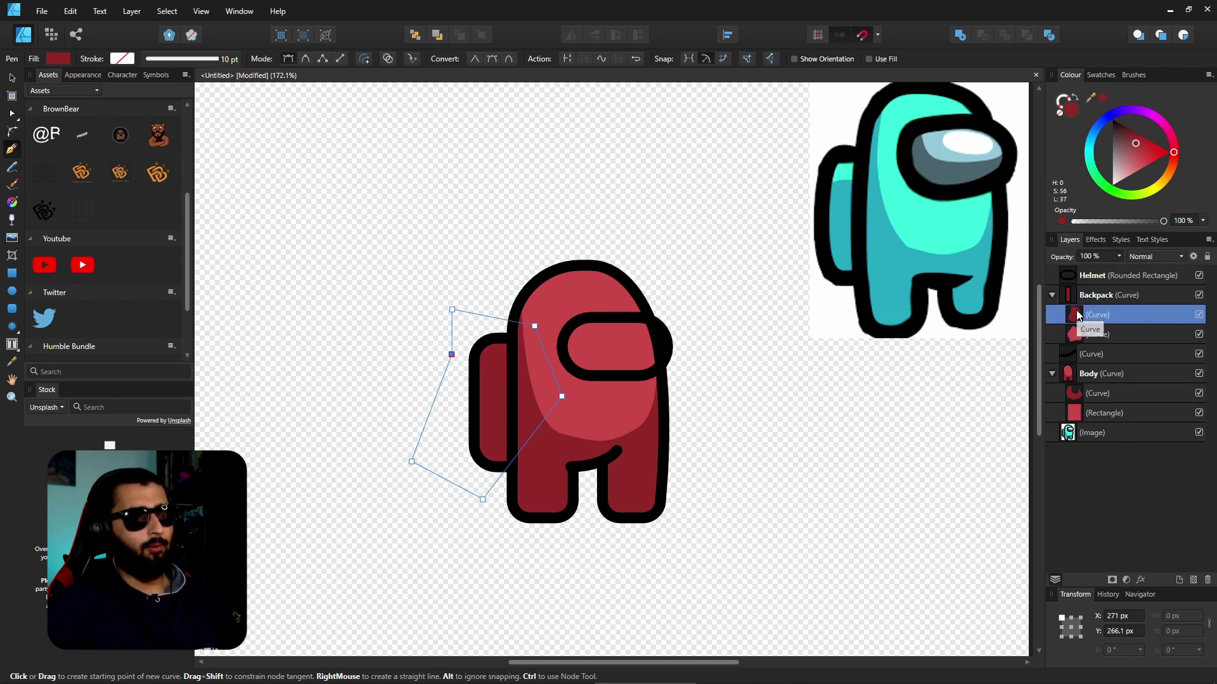
drag(1079, 315, 1101, 344)
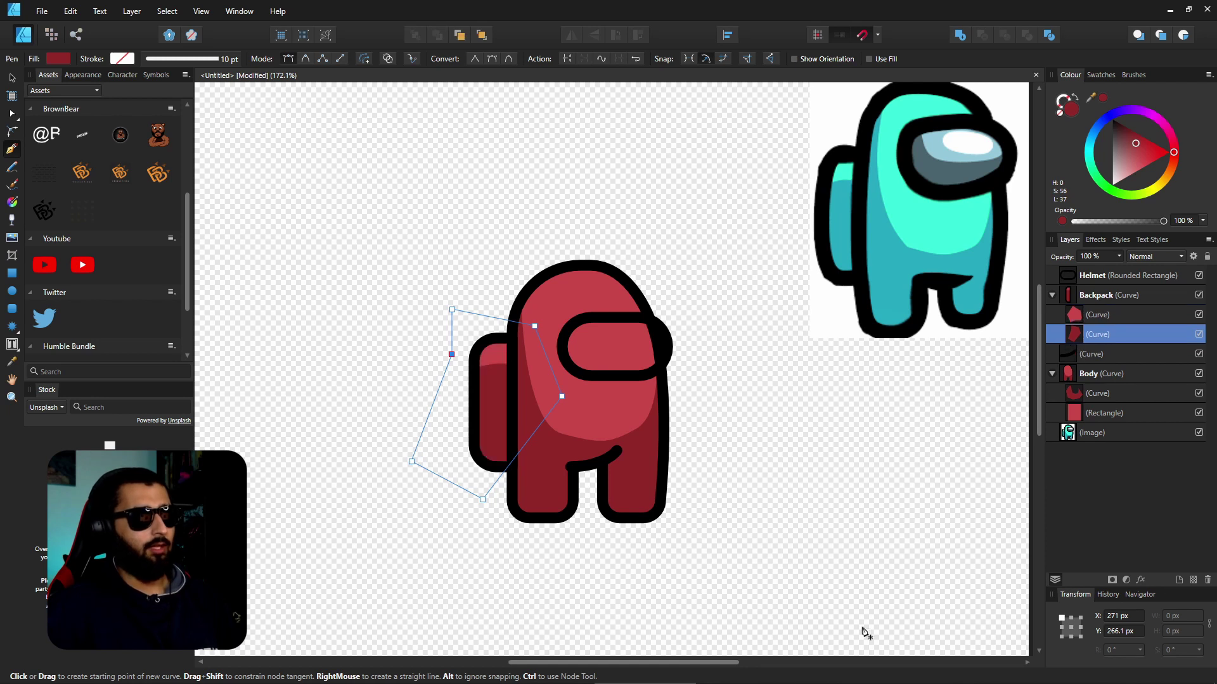
click(15, 82)
click(258, 256)
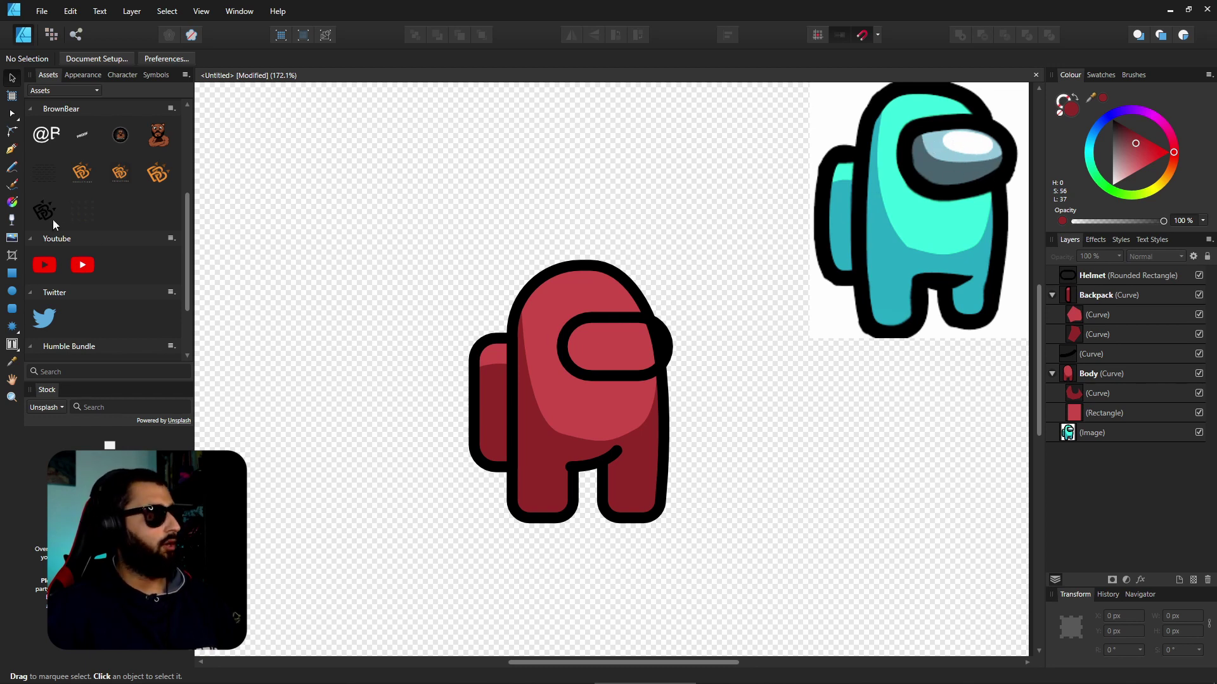
Step: Draw a closed Pen shape over the visor, curving to the body's right outline
click(11, 149)
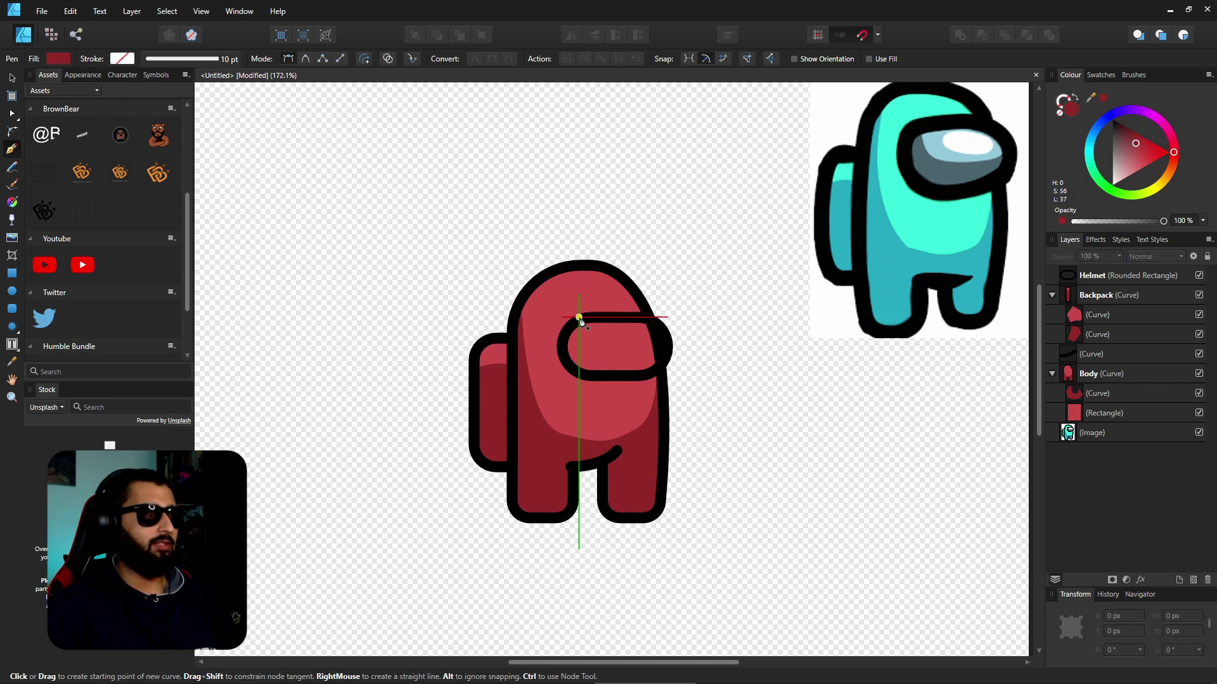
click(579, 317)
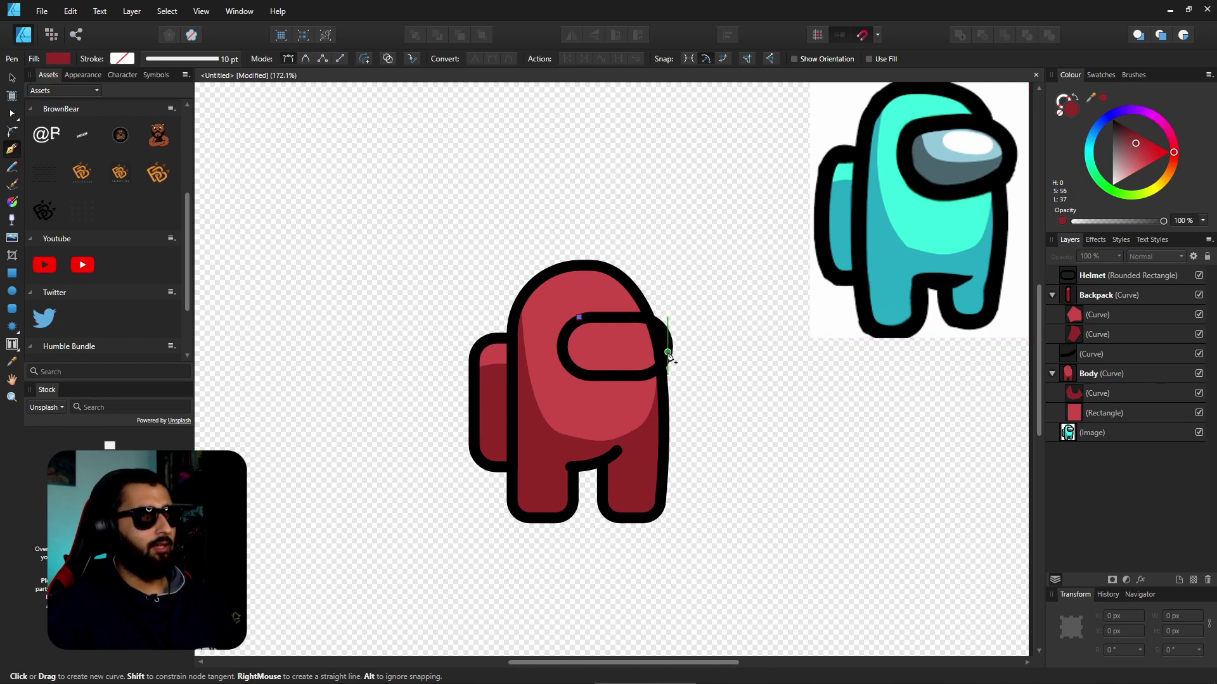
drag(668, 352, 771, 343)
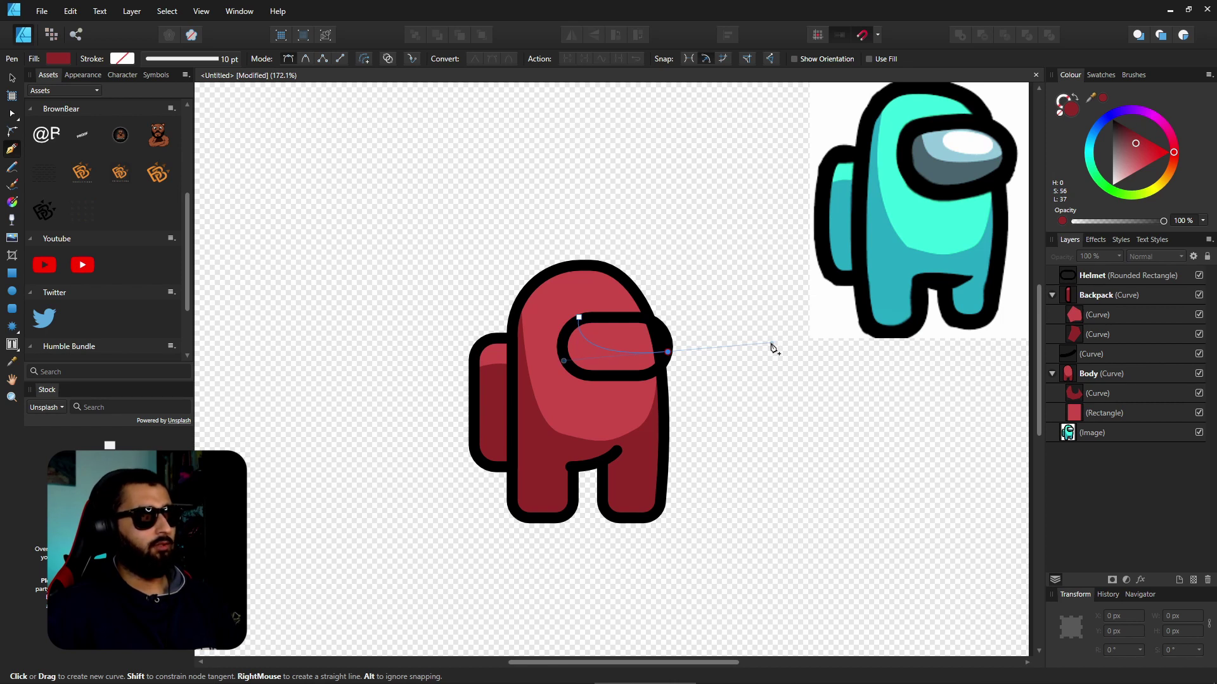
drag(771, 343, 774, 343)
click(512, 376)
click(540, 276)
click(578, 317)
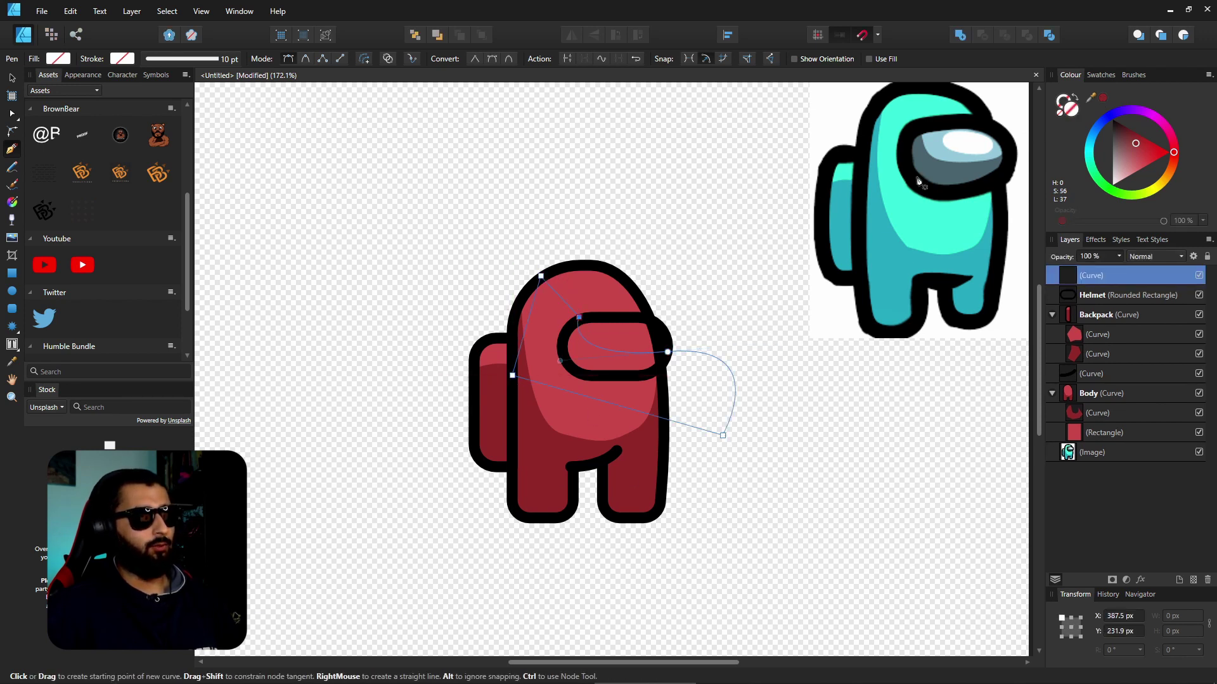
Step: Fill the shape with grey-blue sampled from the reference and clip it inside Helmet
drag(1102, 98, 929, 172)
click(1102, 98)
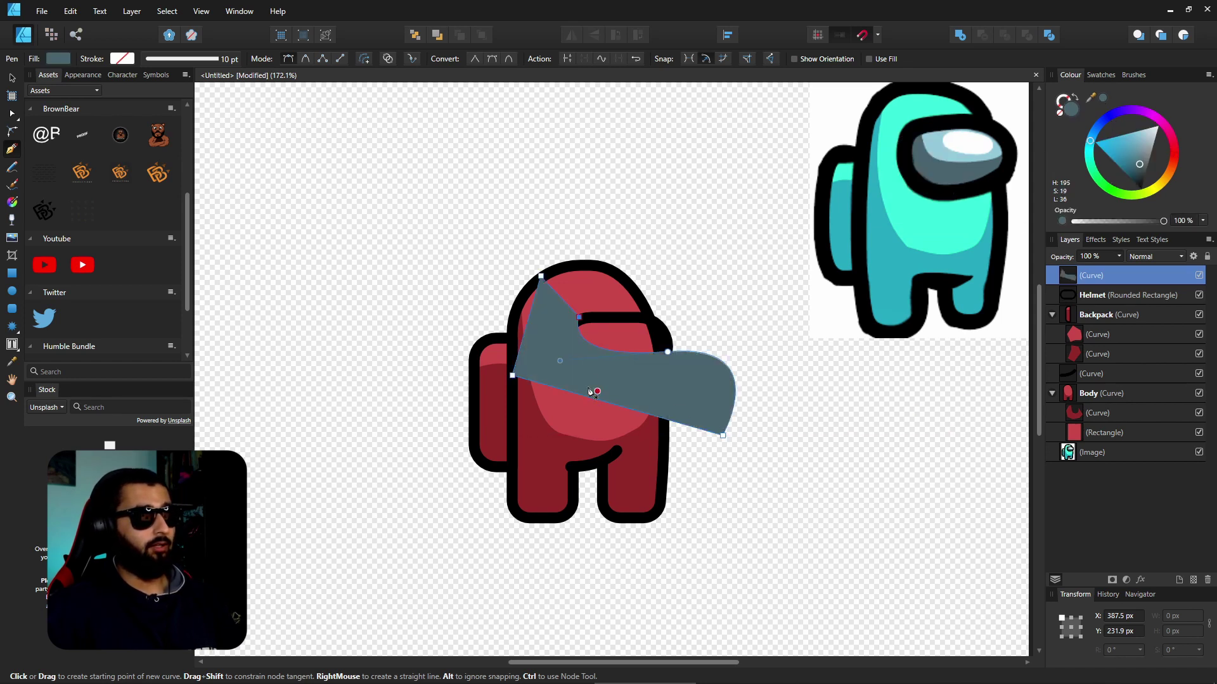
drag(1066, 276, 1089, 303)
key(v)
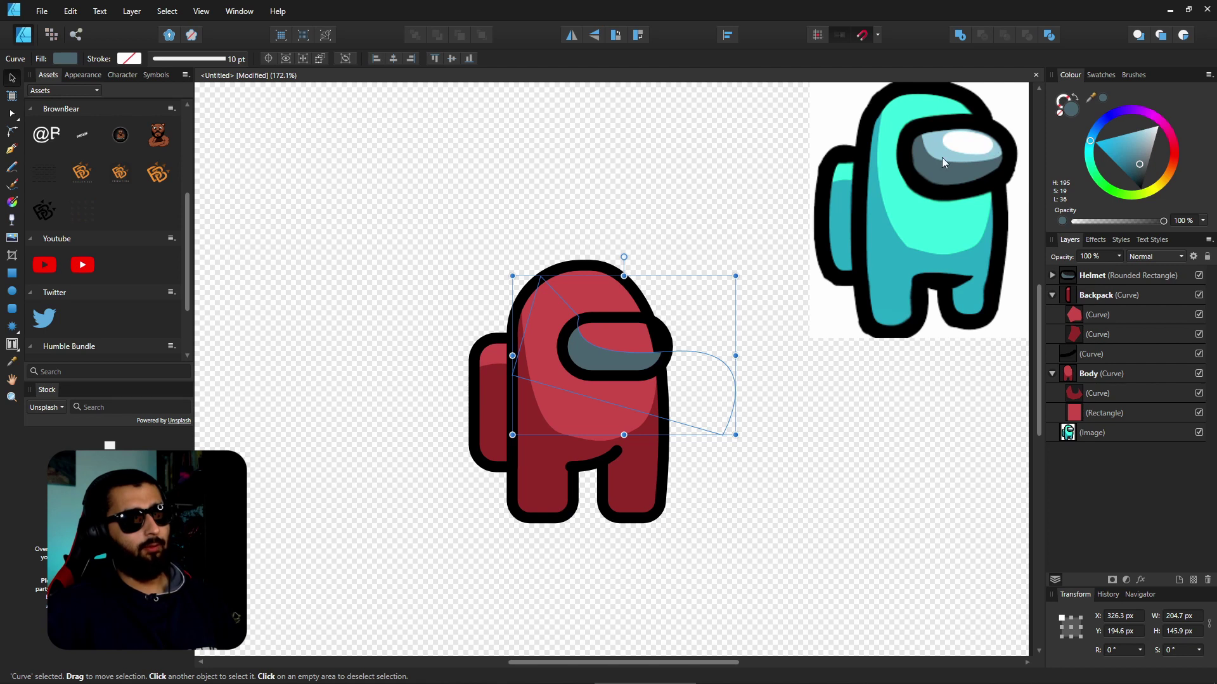
Step: Draw an ellipse over the visor and fill it with the reference's light blue
key(m)
drag(550, 283, 705, 396)
drag(1090, 97, 925, 147)
click(1102, 98)
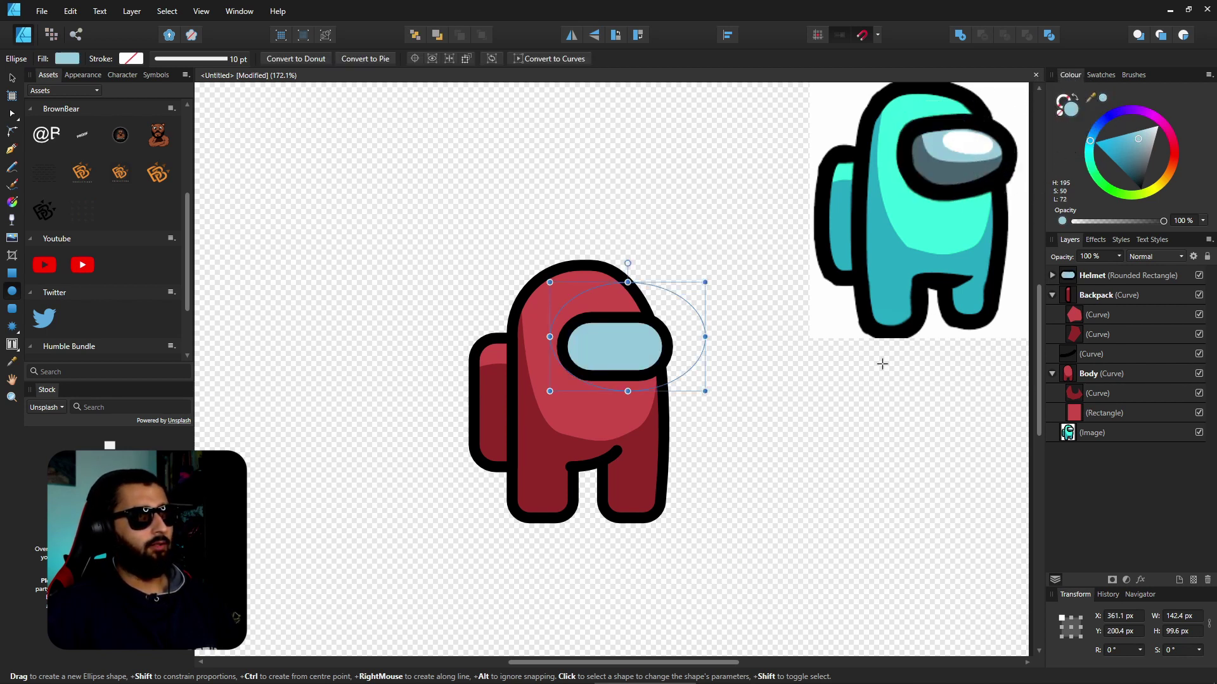
Step: Move the grey-blue shading curve above the light-blue ellipse in the Helmet group
click(1053, 275)
mouse_move(1082, 315)
mouse_down()
mouse_move(1078, 323)
mouse_move(1077, 290)
mouse_up()
key(v)
click(487, 655)
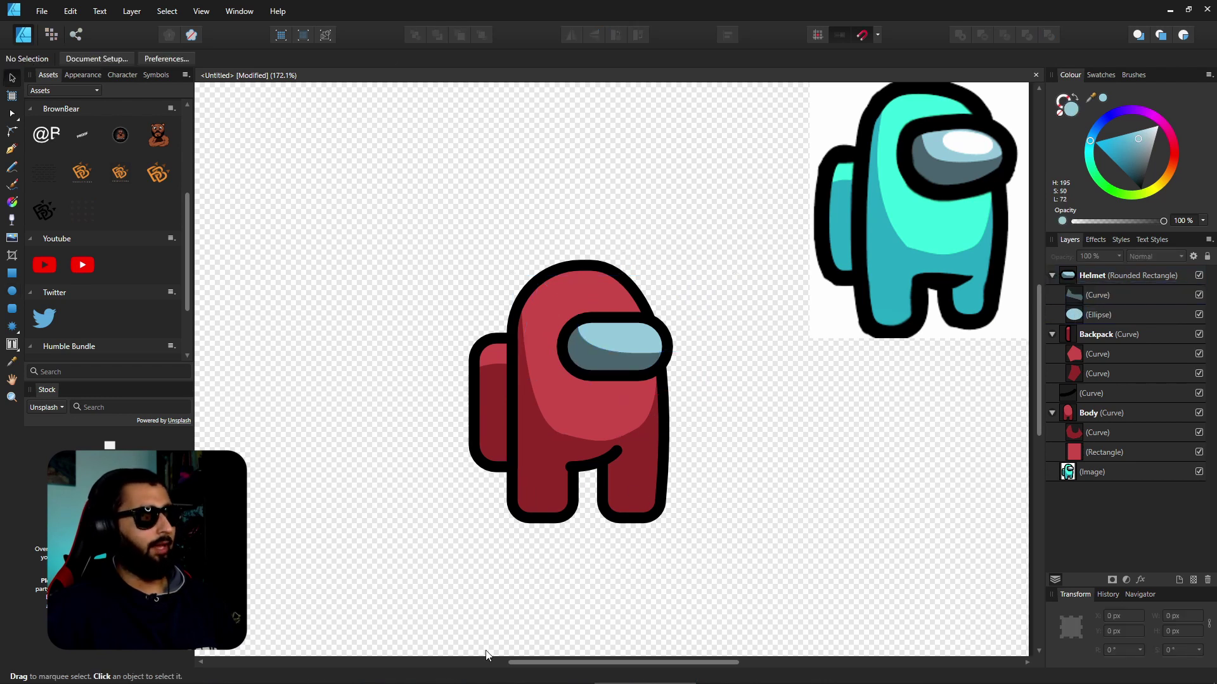
Step: Draw a small white ellipse near the top of the visor
click(12, 293)
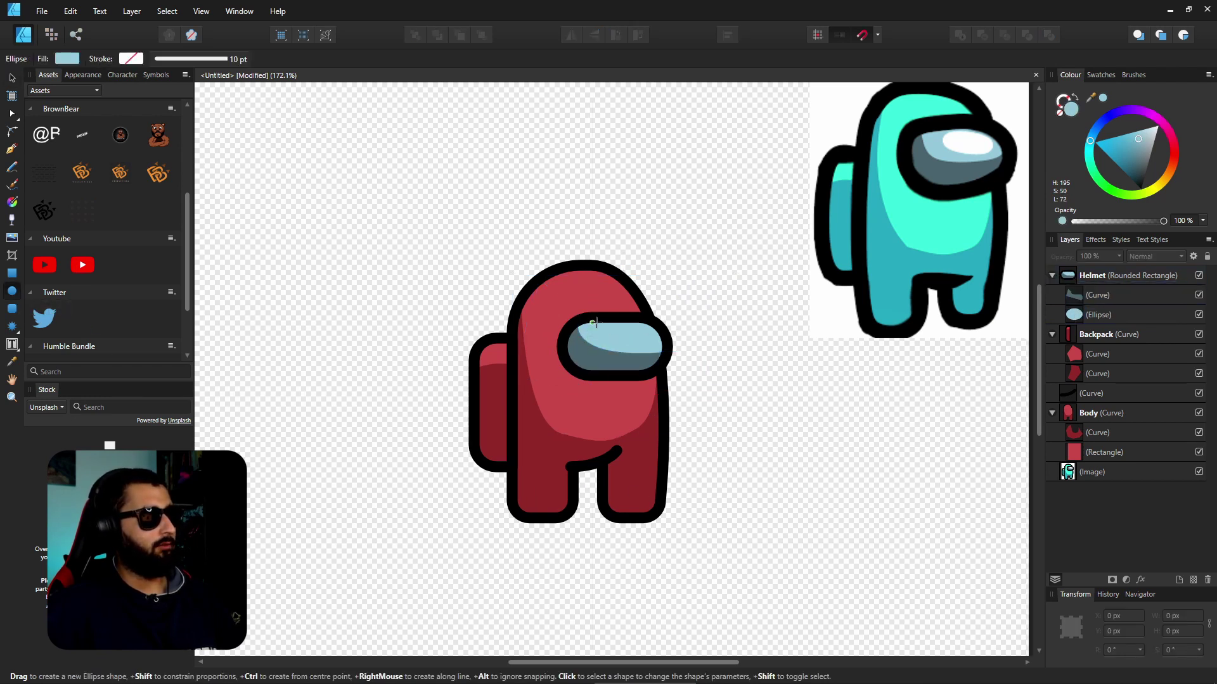
drag(594, 323, 654, 346)
drag(1137, 139, 1158, 125)
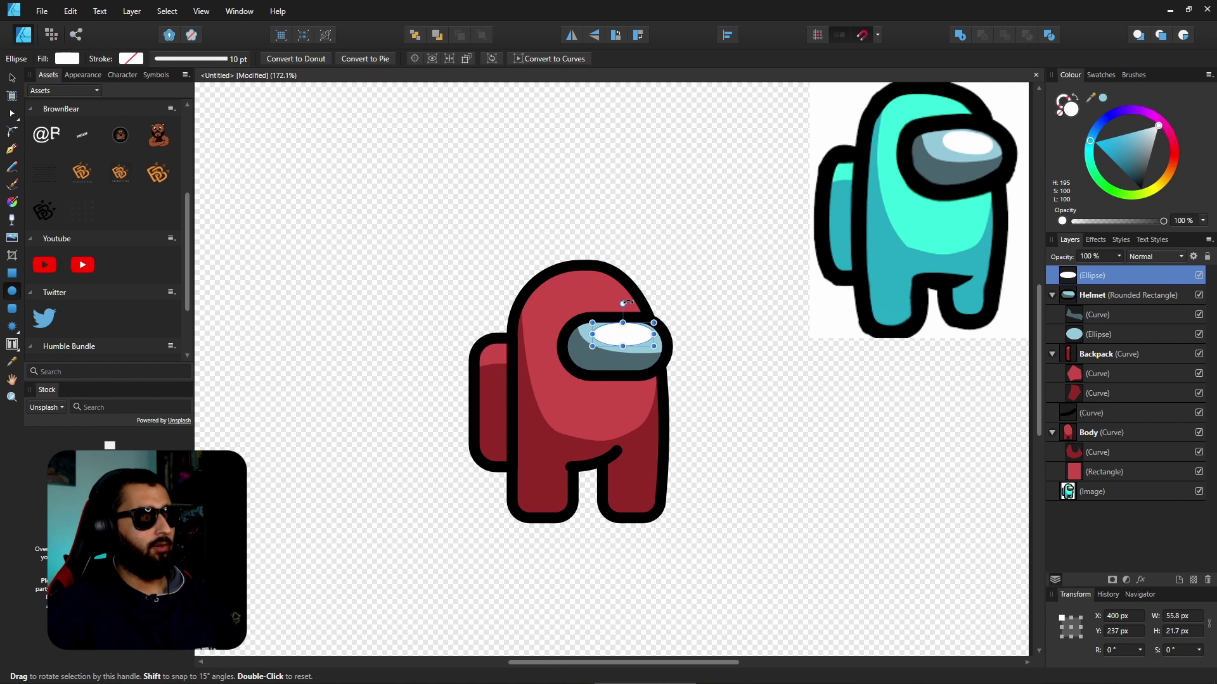
Step: Tilt the highlight about −6.6° and nudge it into place on the visor
drag(623, 304, 626, 335)
drag(743, 398, 745, 399)
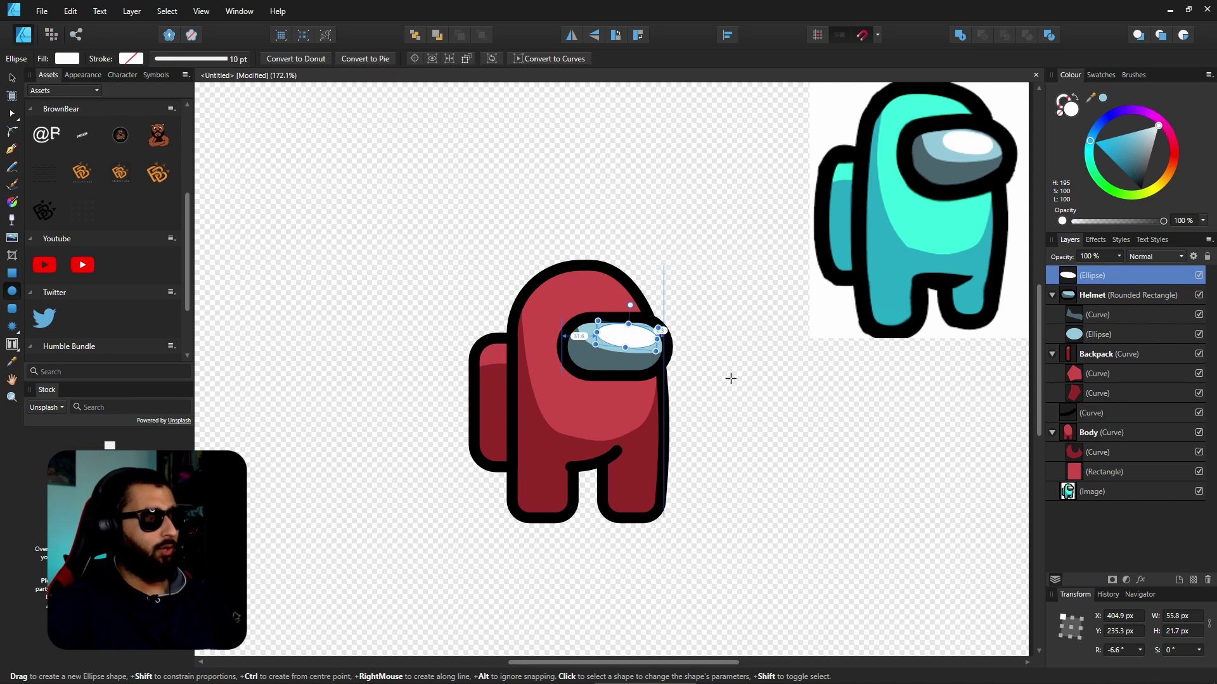
click(12, 79)
click(280, 231)
scroll(392, 428, down, 1)
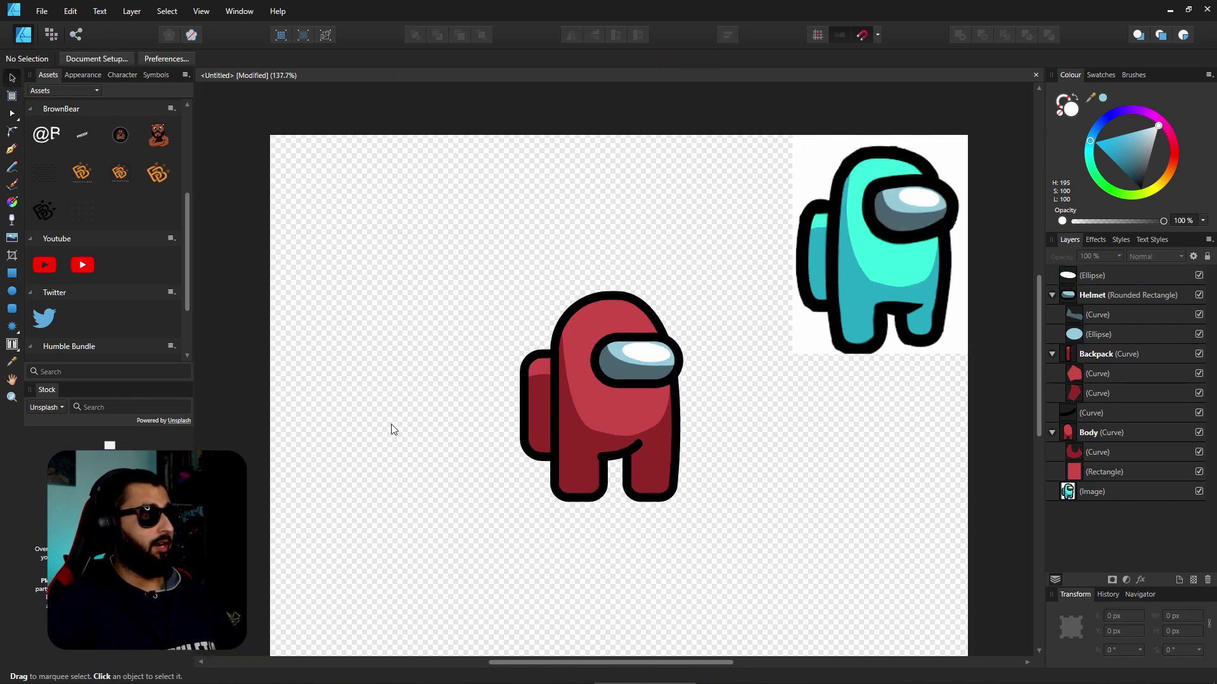
Step: Hide the cyan reference image and make the lighter body and backpack pieces light purple
click(1199, 491)
scroll(760, 399, down, 1)
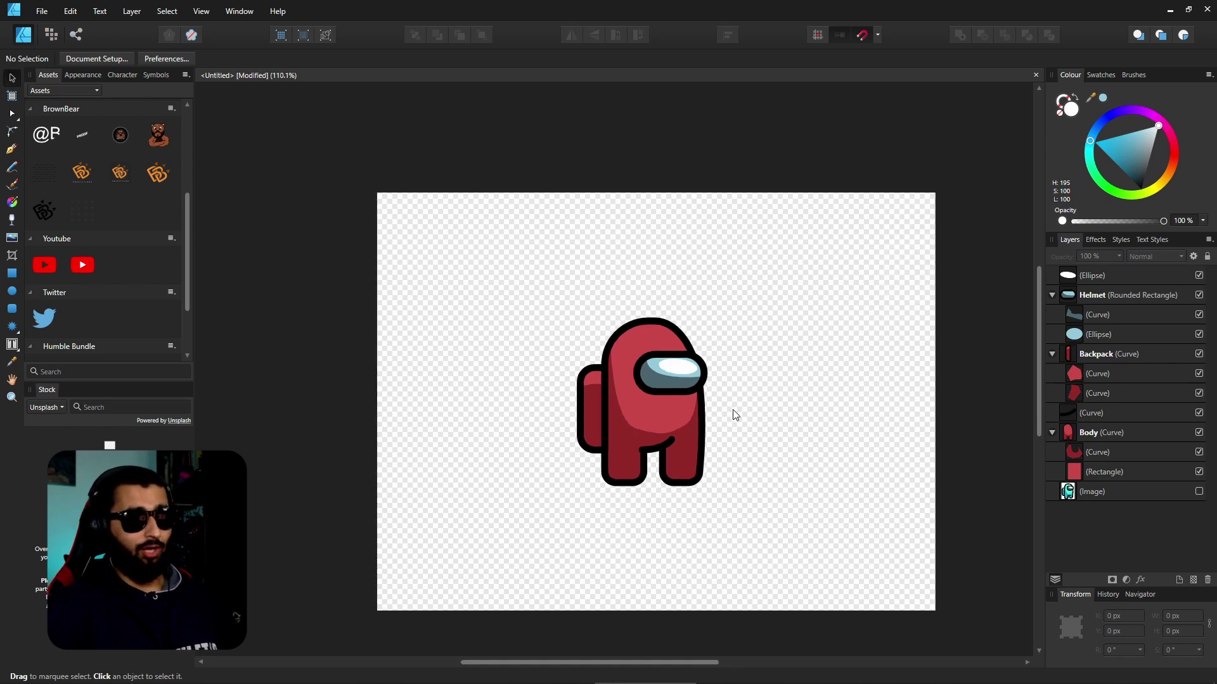
scroll(703, 470, up, 2)
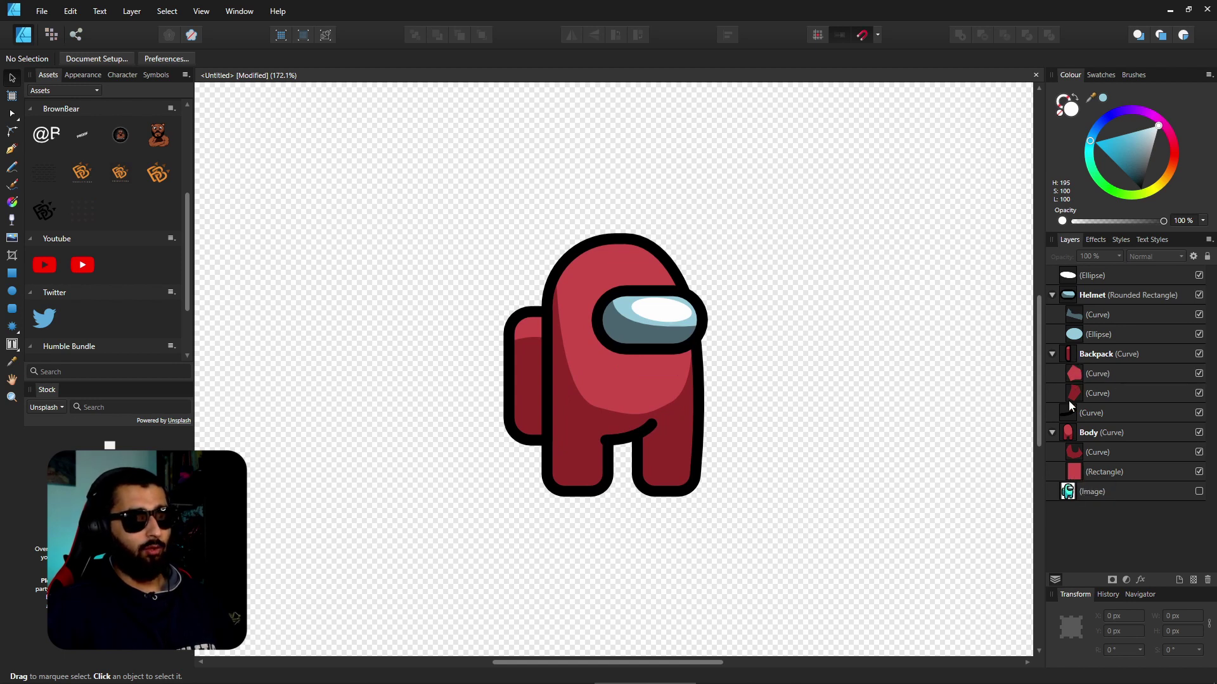
click(1079, 474)
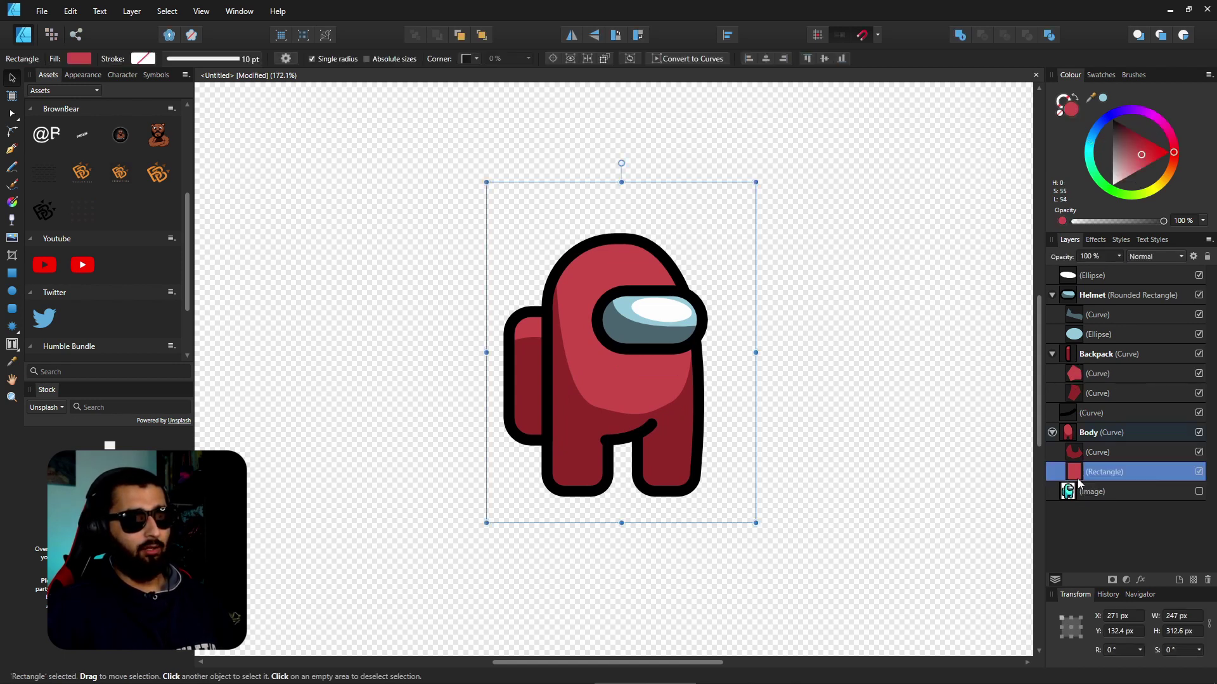
ctrl+click(1080, 379)
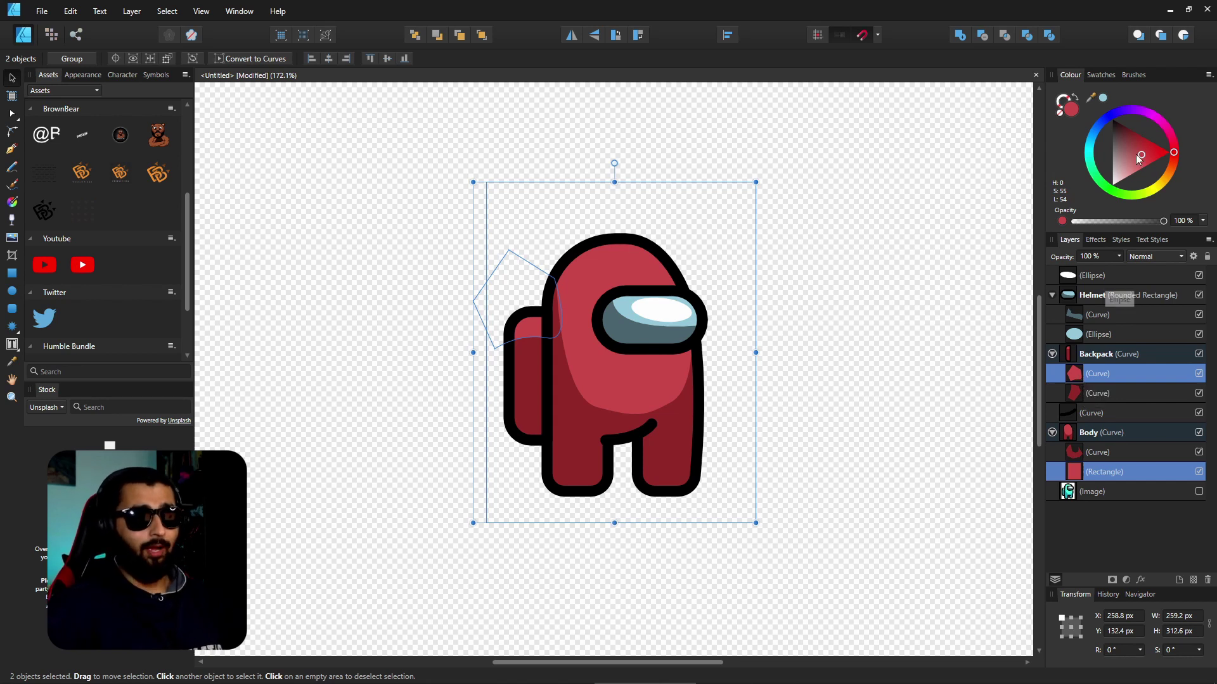
drag(1141, 155, 1141, 90)
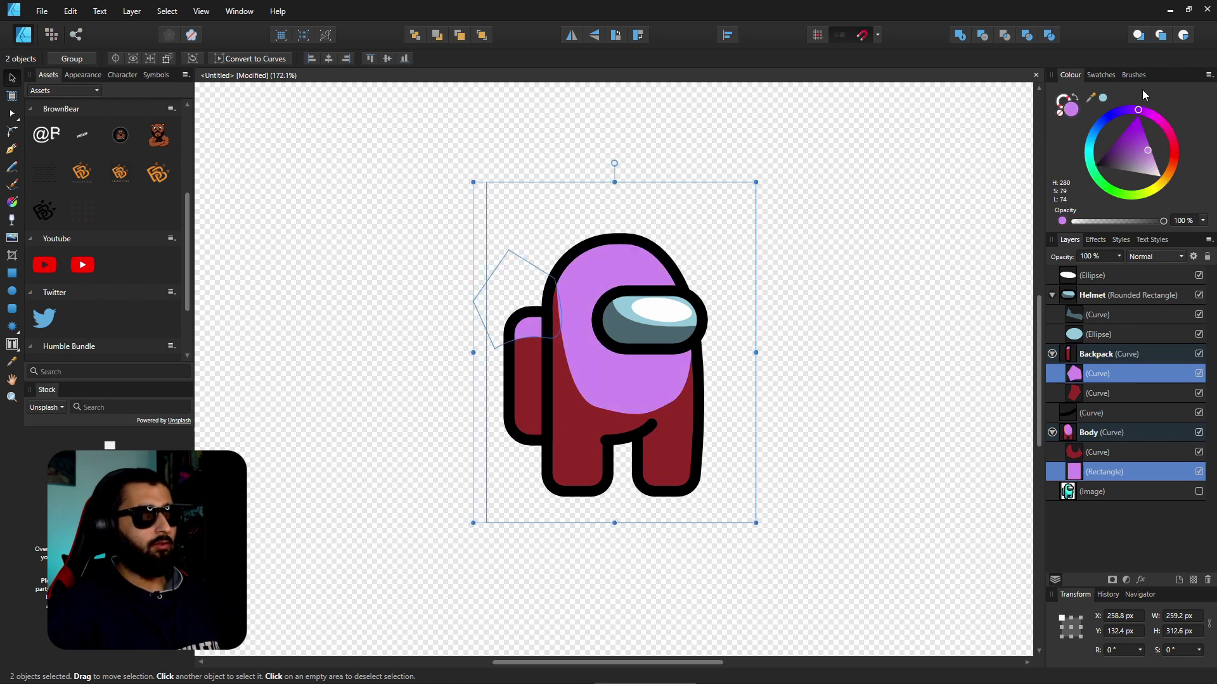
Step: Turn the darker body shading and backpack pieces purple, then fit the document in view
click(1076, 451)
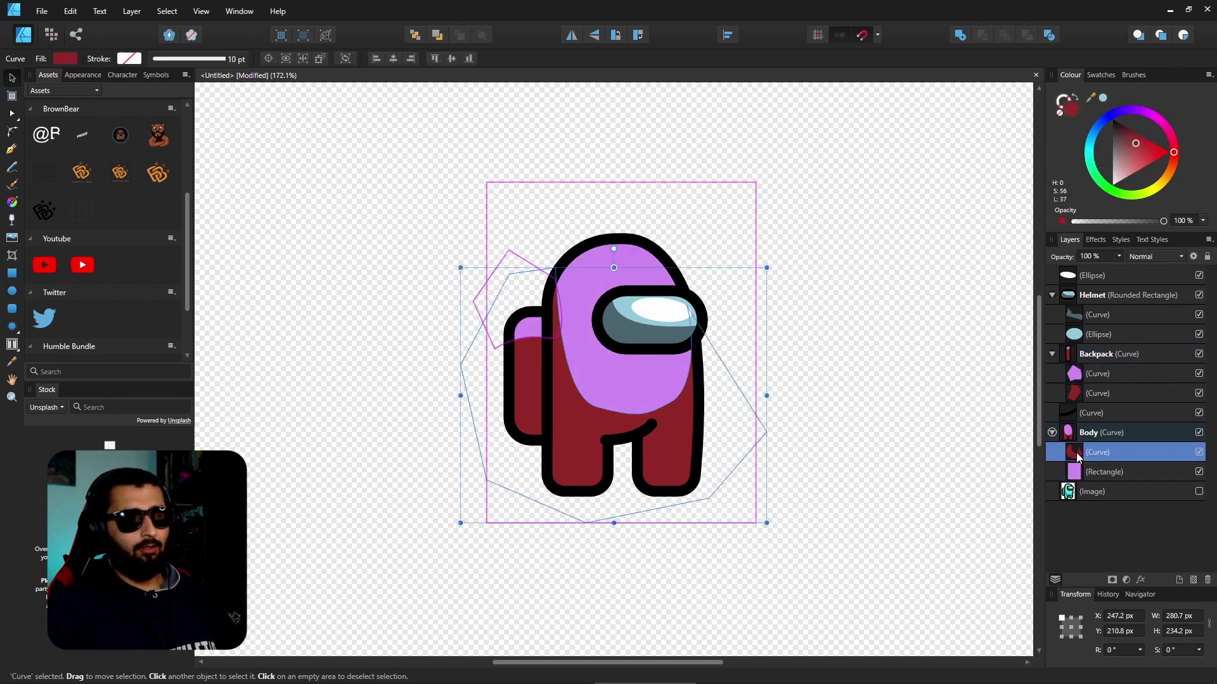
ctrl+click(1090, 393)
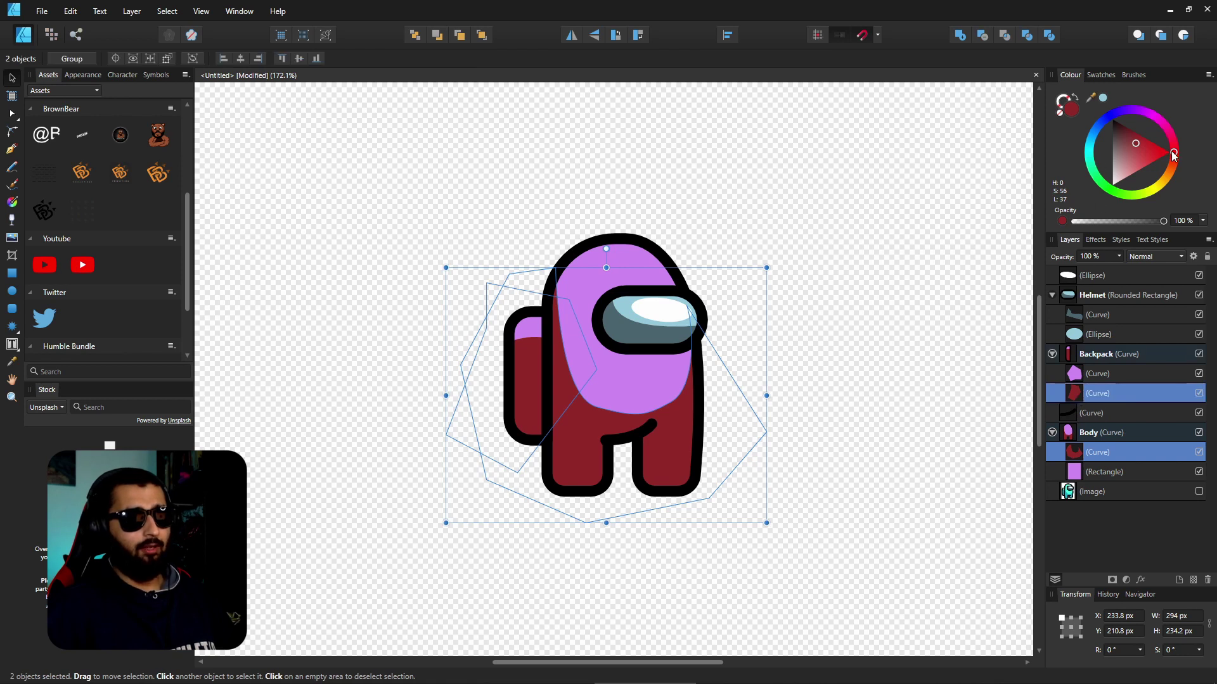
mouse_move(1174, 154)
mouse_down()
mouse_move(1146, 103)
mouse_move(1157, 119)
mouse_up()
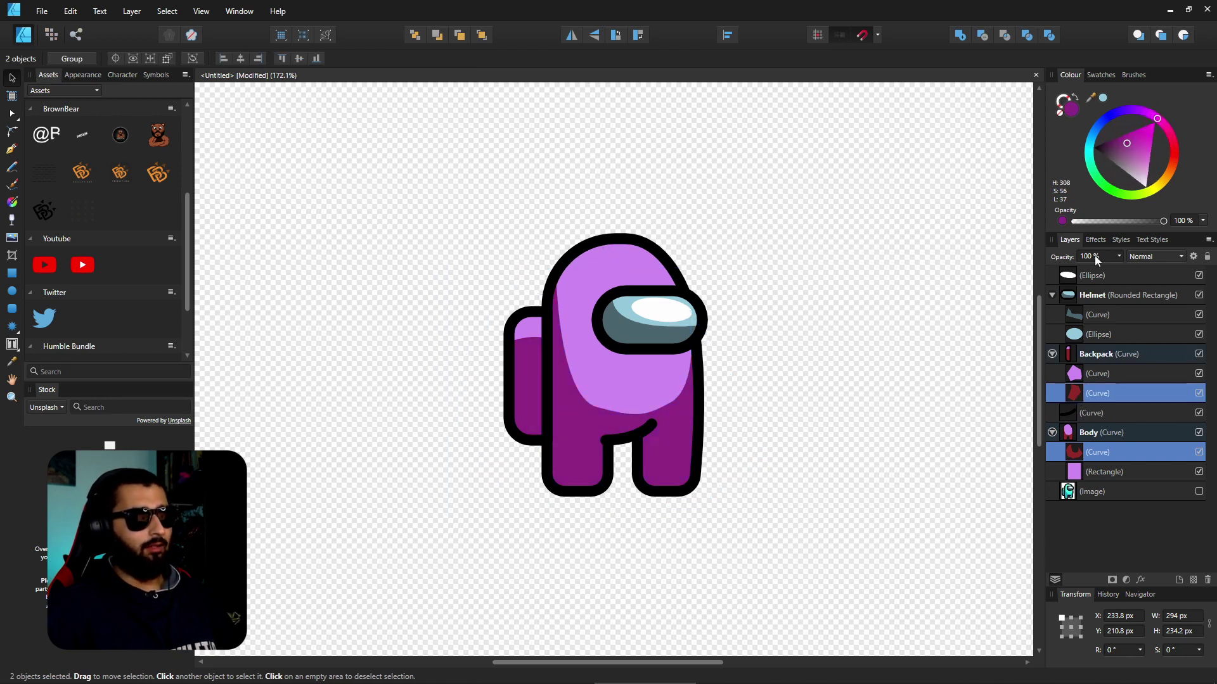
click(888, 416)
key(ctrl+0)
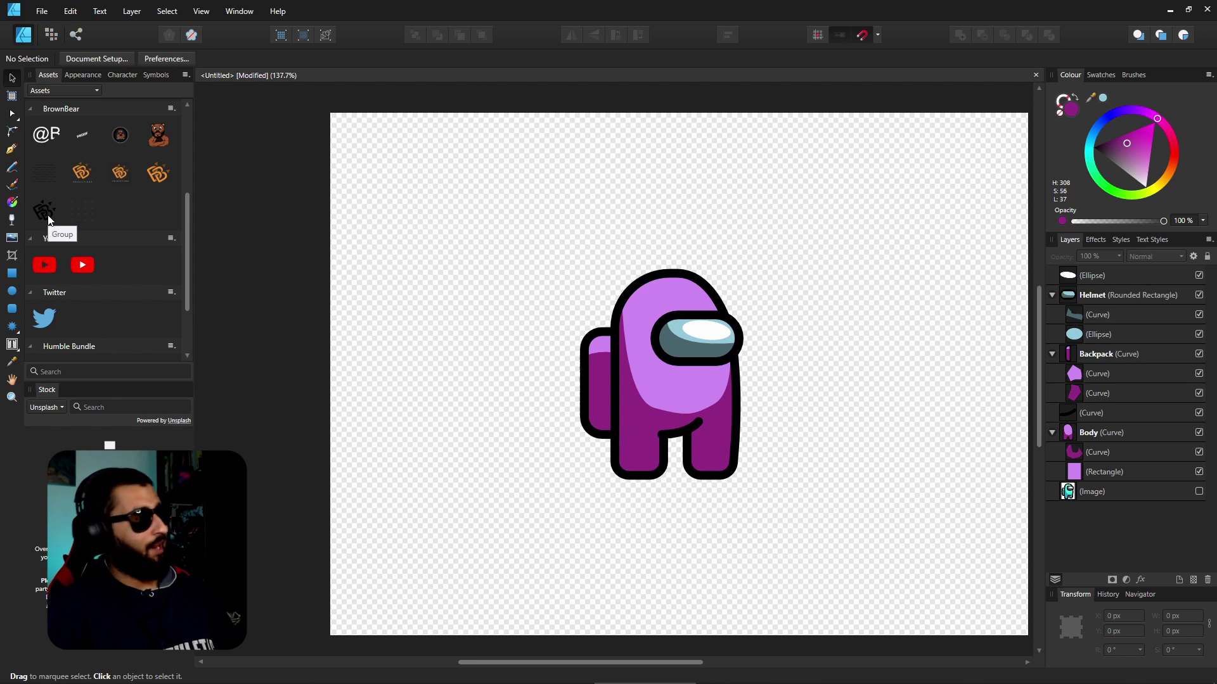
Step: Drag the black BrownBear logo onto the crewmate and shrink it to about 65 × 63 px
drag(45, 210, 701, 390)
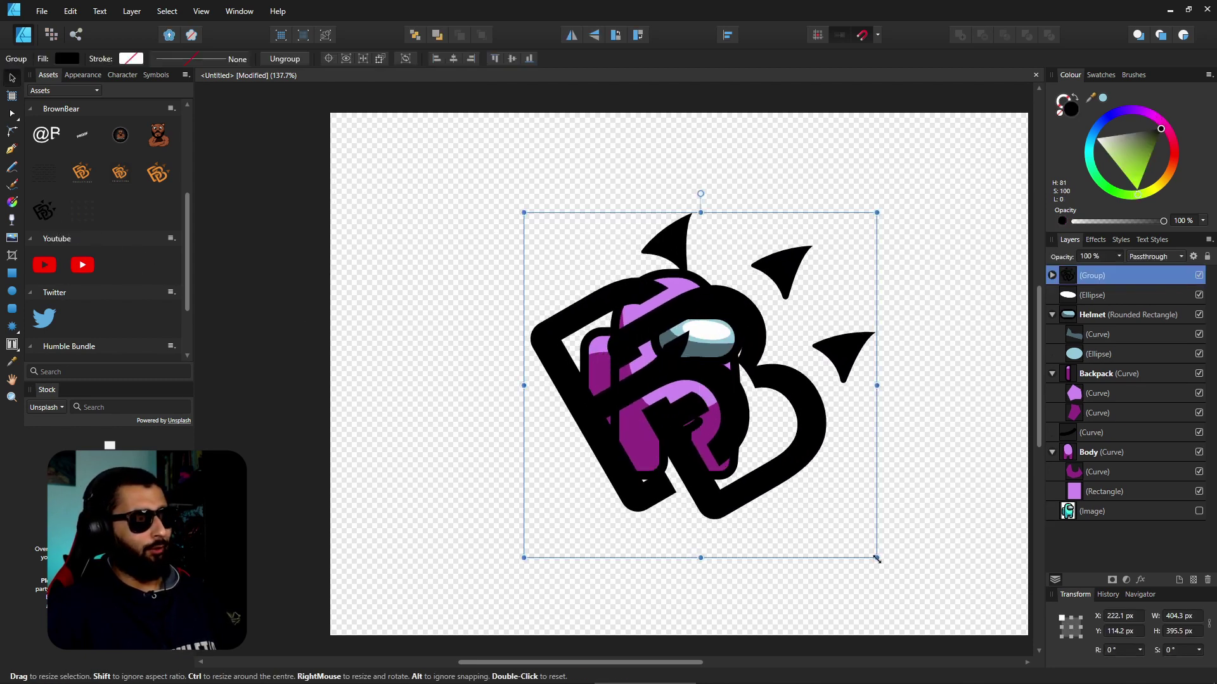
drag(877, 559, 732, 404)
scroll(729, 412, up, 3)
click(841, 405)
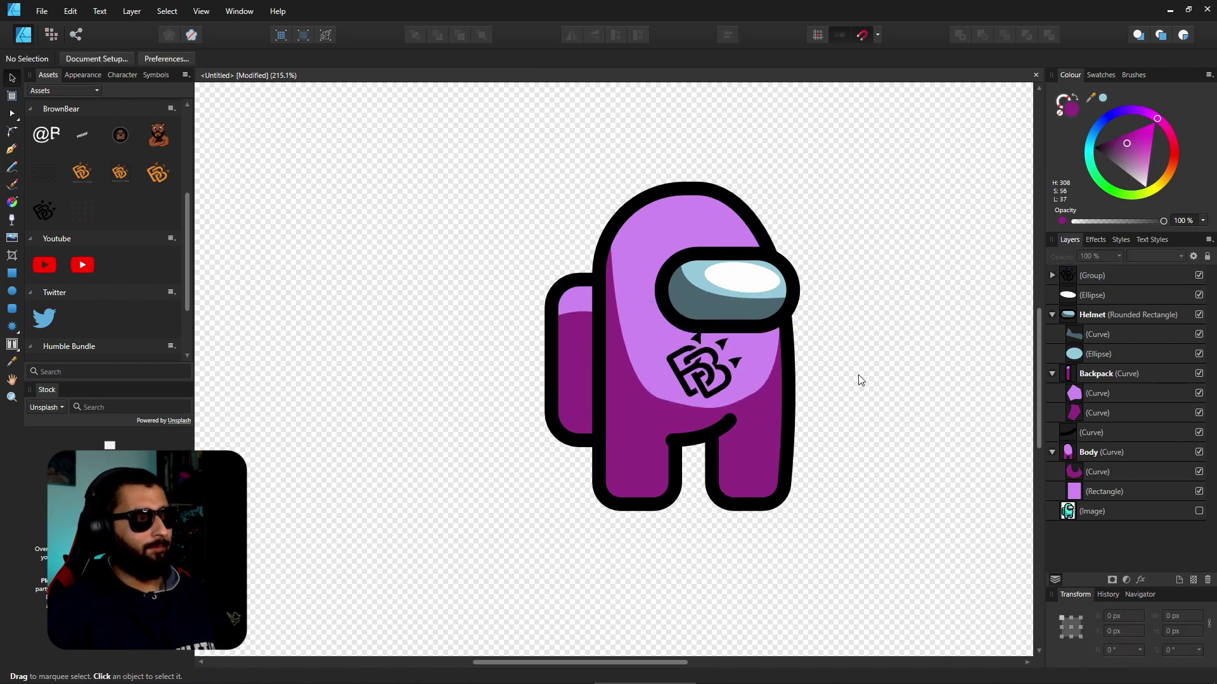
scroll(545, 579, down, 3)
scroll(723, 501, down, 1)
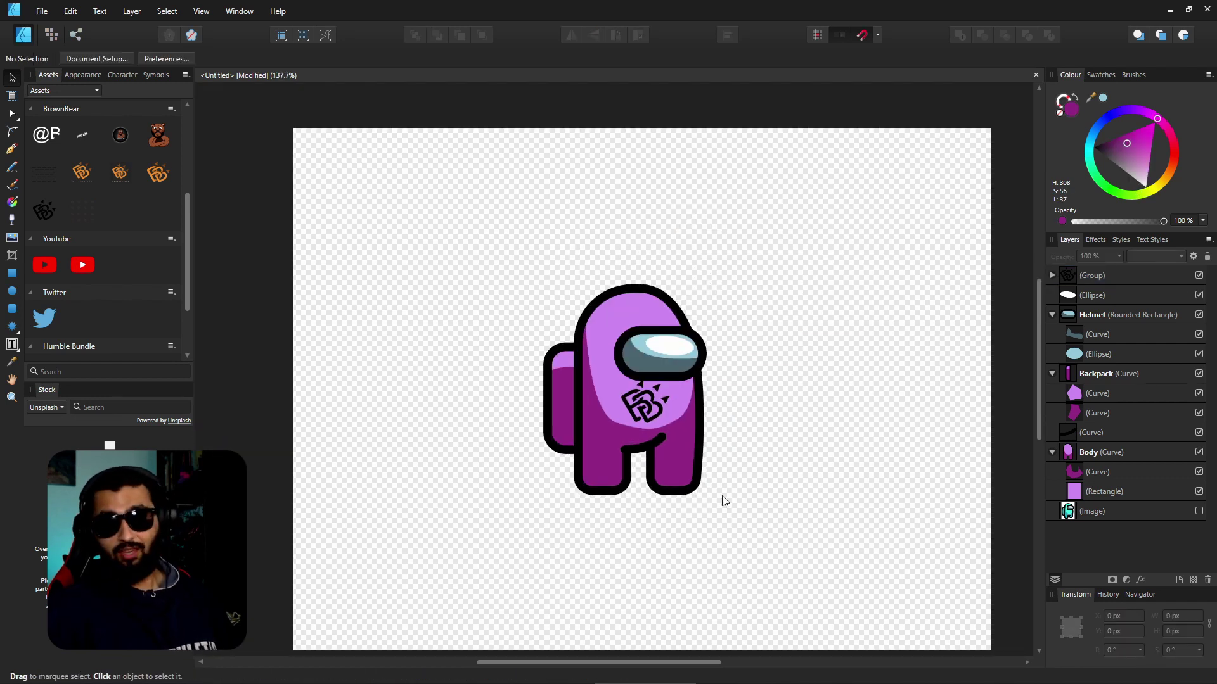